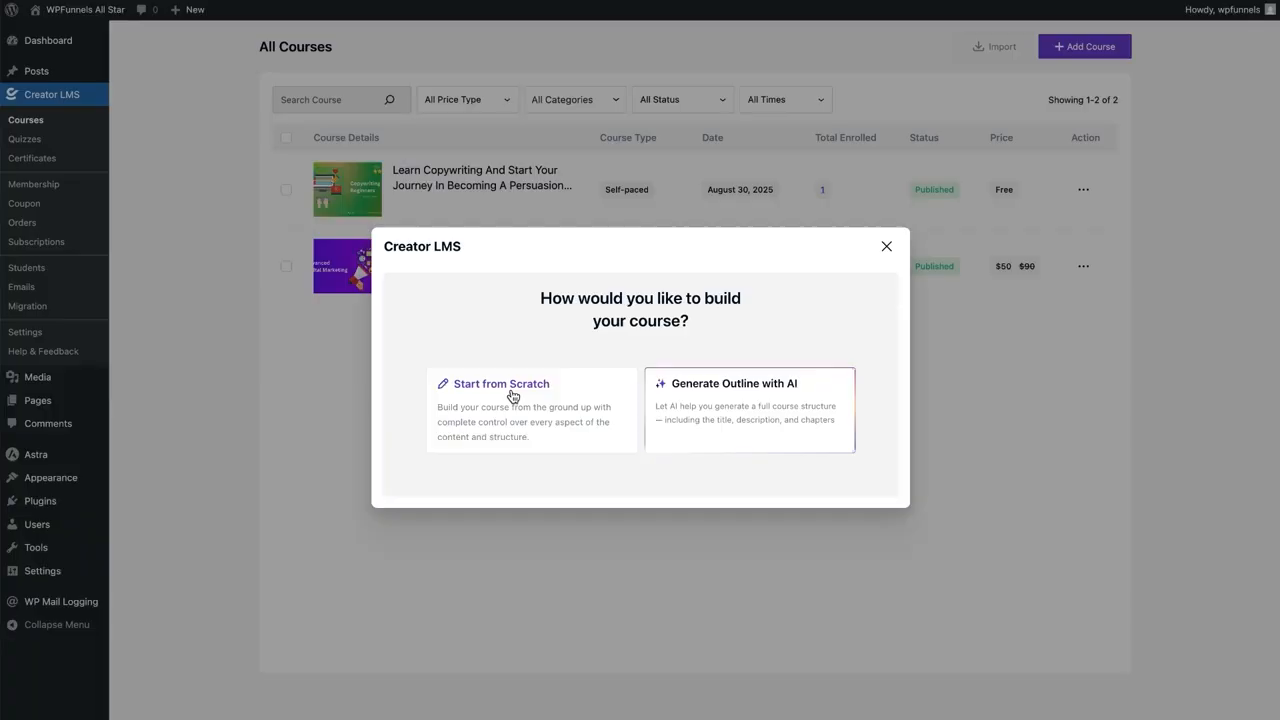
# Start the new course from scratch instead of generating an AI outline
pyautogui.click(496, 388)
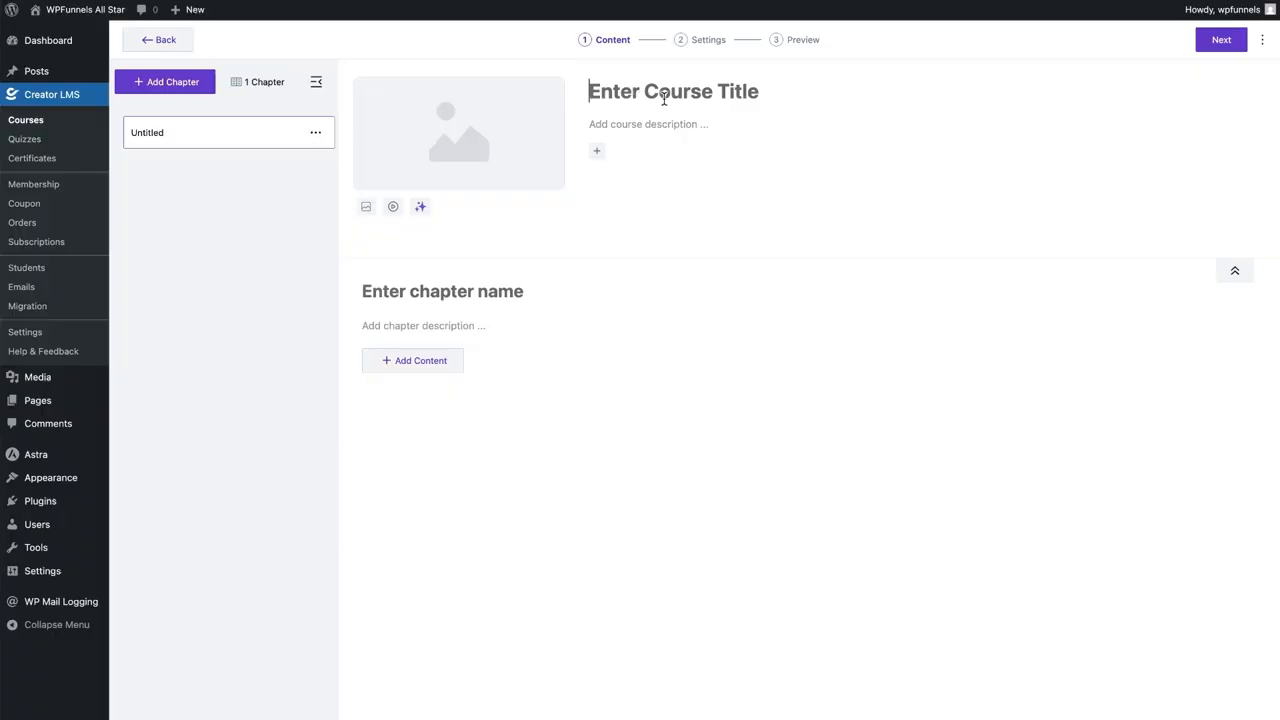
# Title the course 'ADVANCED DIGITAL MARKETING' and describe it as 'Learn all about digital marketing from beginners to expert'
pyautogui.write('ADVANCED DIG')
pyautogui.write('ITAL MARK')
pyautogui.press('BackSpace')
pyautogui.write('L MARKETING')
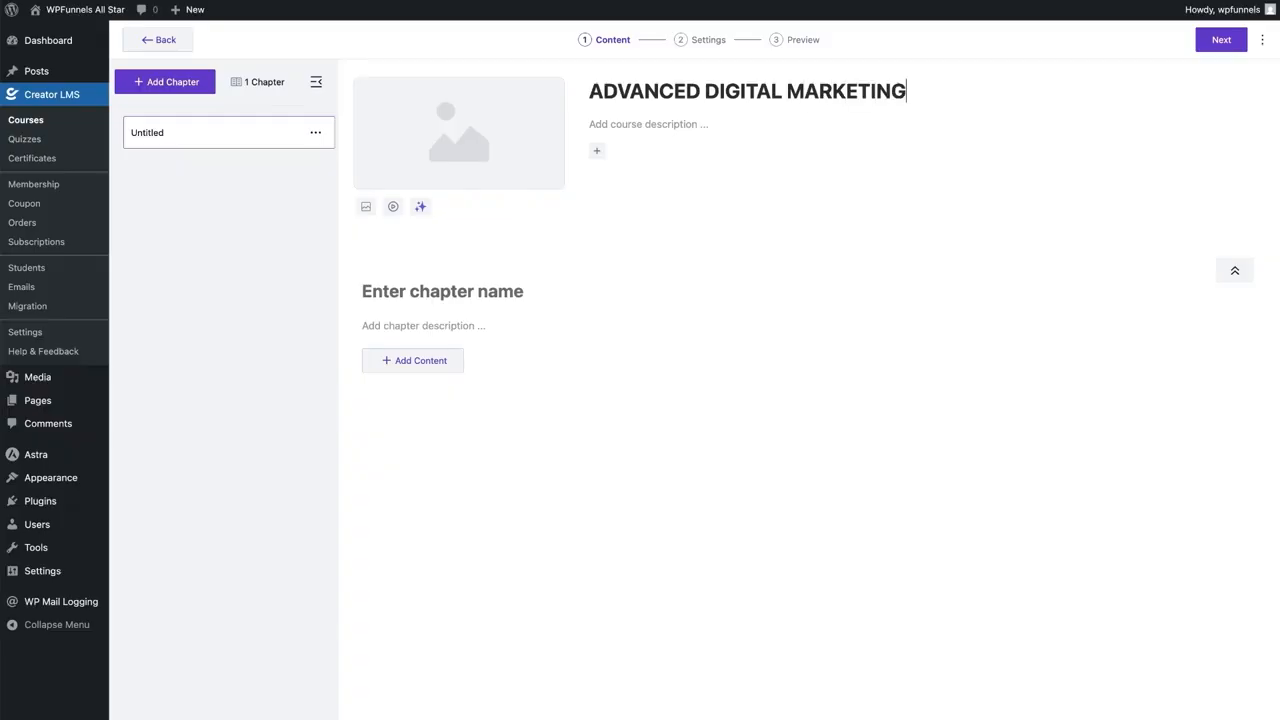
pyautogui.click(664, 123)
pyautogui.write('Learn all about digital marketing from beginners to expert.')
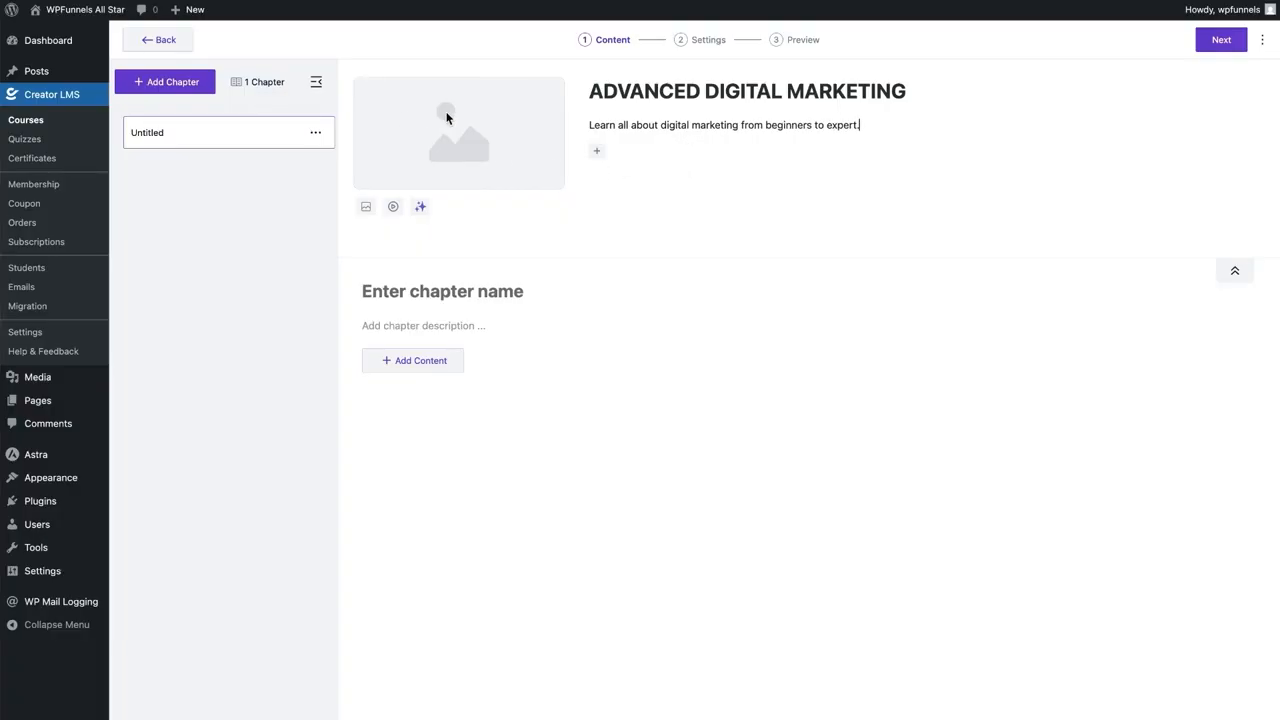
pyautogui.click(367, 208)
# Use the Advanced Digital Marketing library image as the course thumbnail, then collapse the course details
pyautogui.click(126, 66)
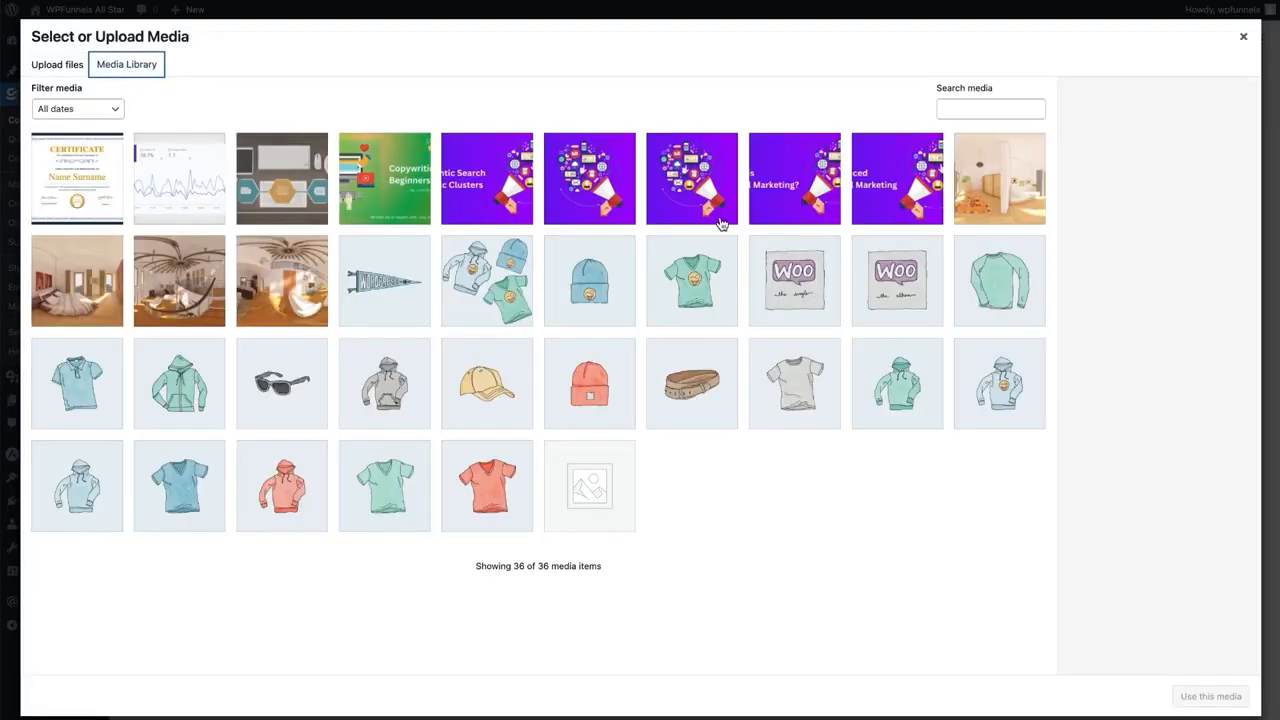
pyautogui.click(925, 210)
pyautogui.click(1232, 690)
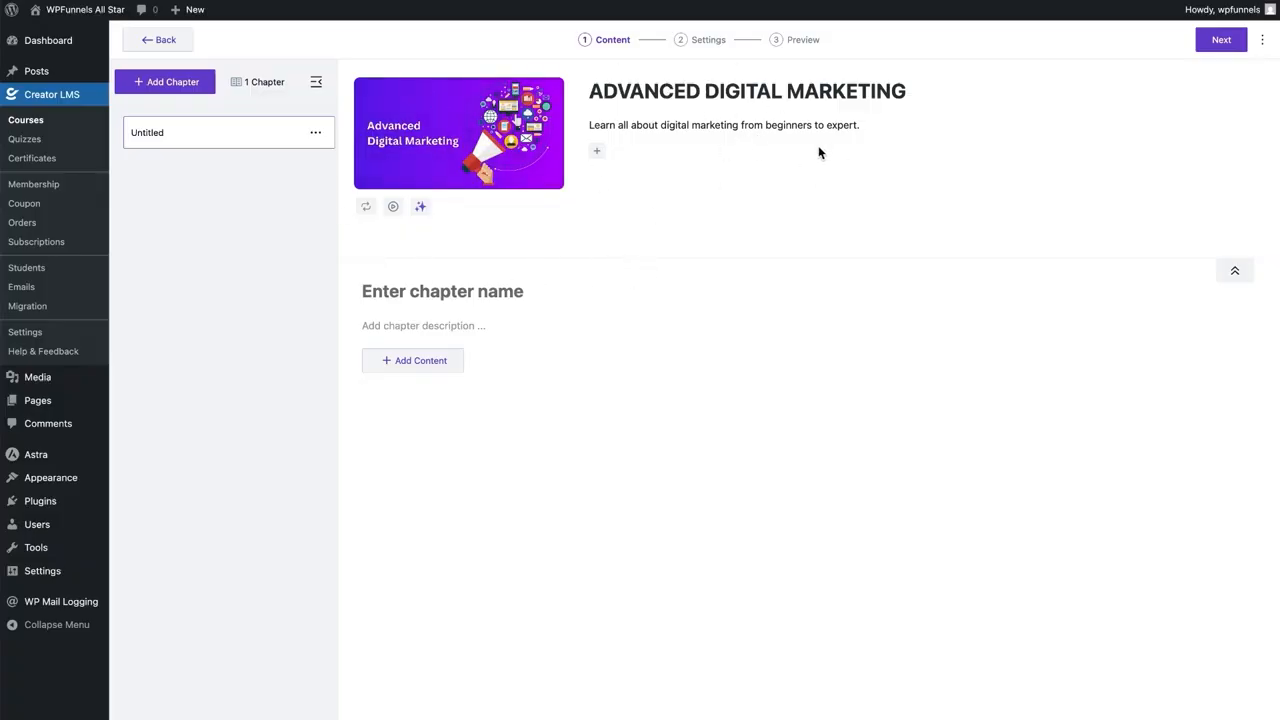
pyautogui.click(1232, 273)
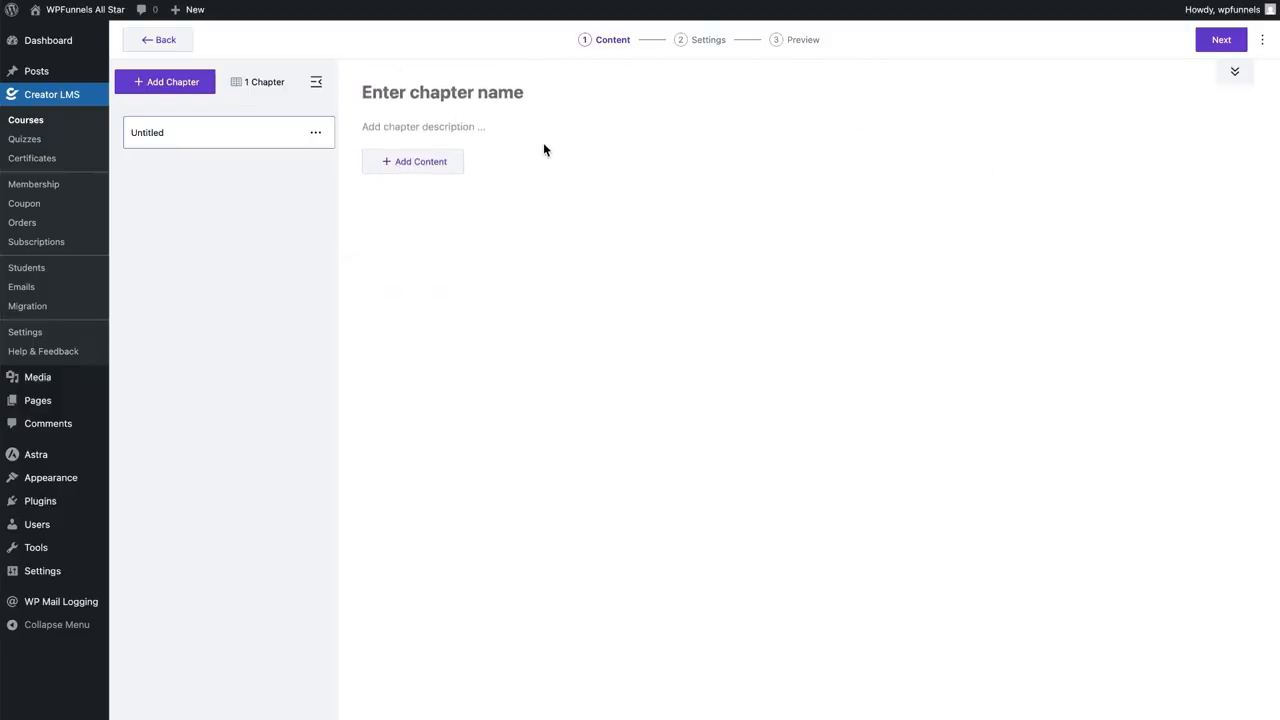
# Name the first chapter 'SEO 101' with the description 'Learn all the basics about SEO'
pyautogui.click(429, 93)
pyautogui.write('SEO 101')
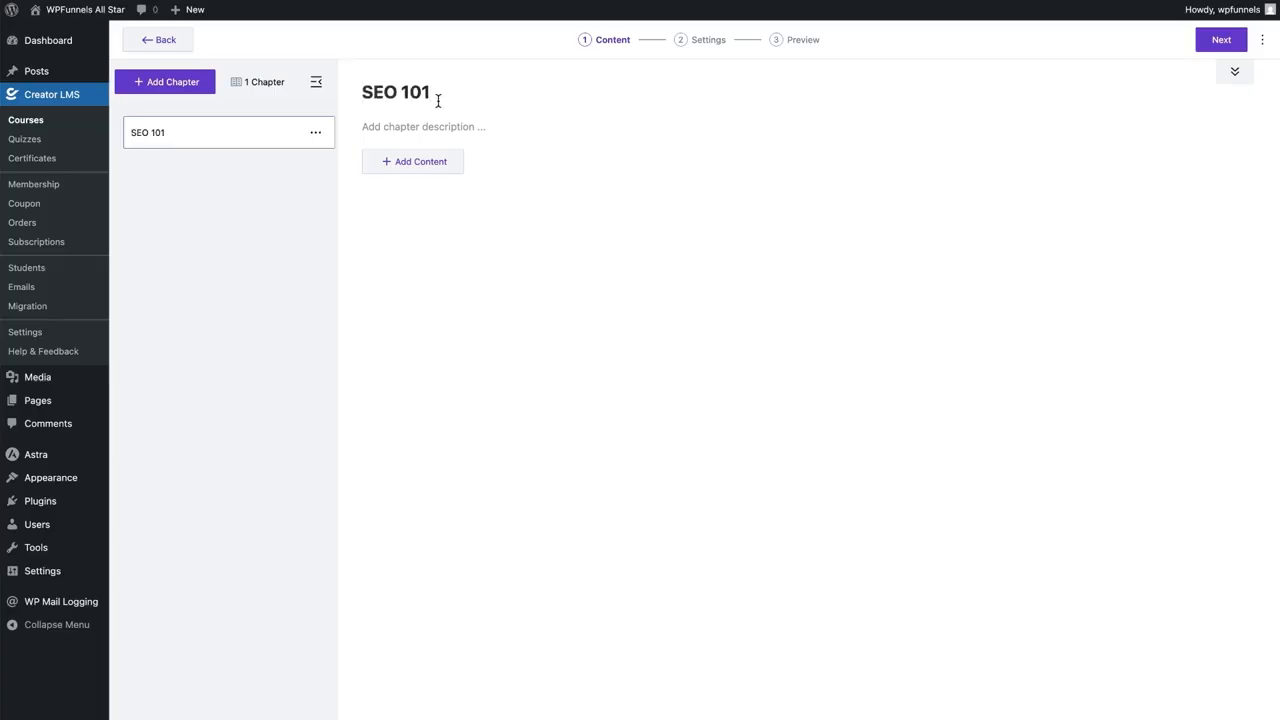
pyautogui.click(422, 121)
pyautogui.write('Learn all the basics about SEO.')
pyautogui.click(384, 162)
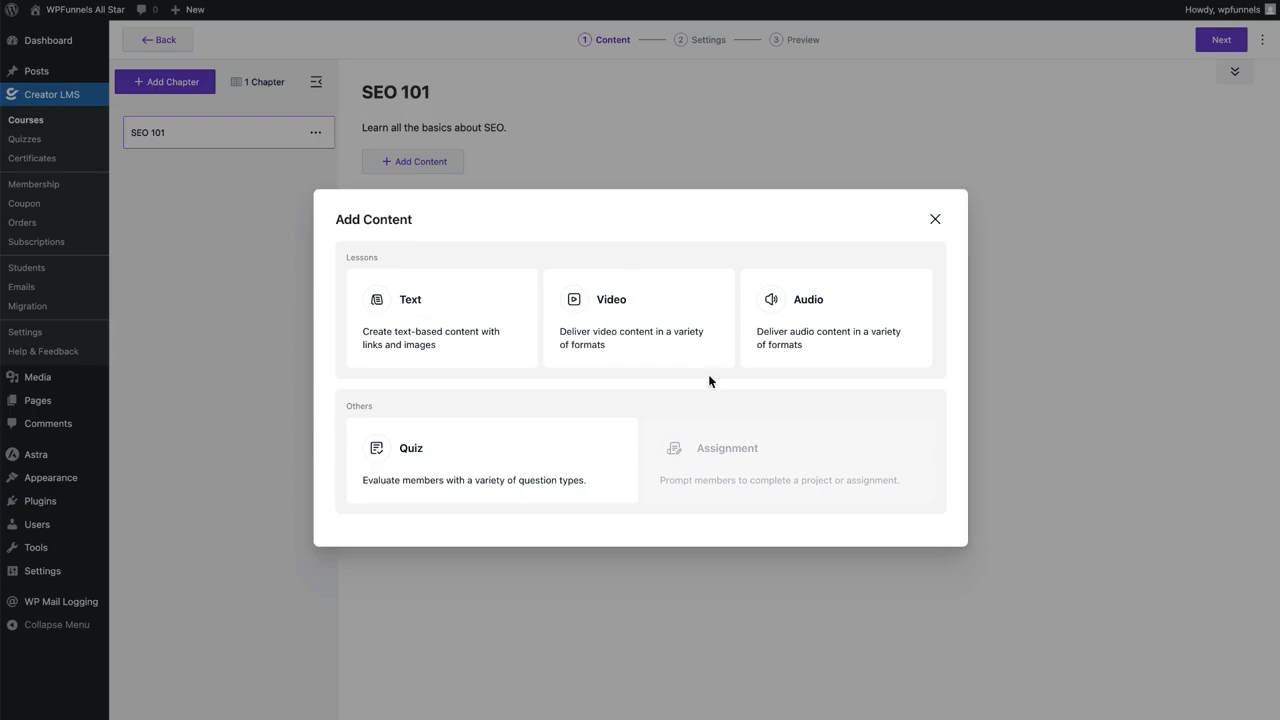
# Create a video lesson in SEO 101 with Student-Engagements.mp4 from the media library as its video
pyautogui.click(616, 305)
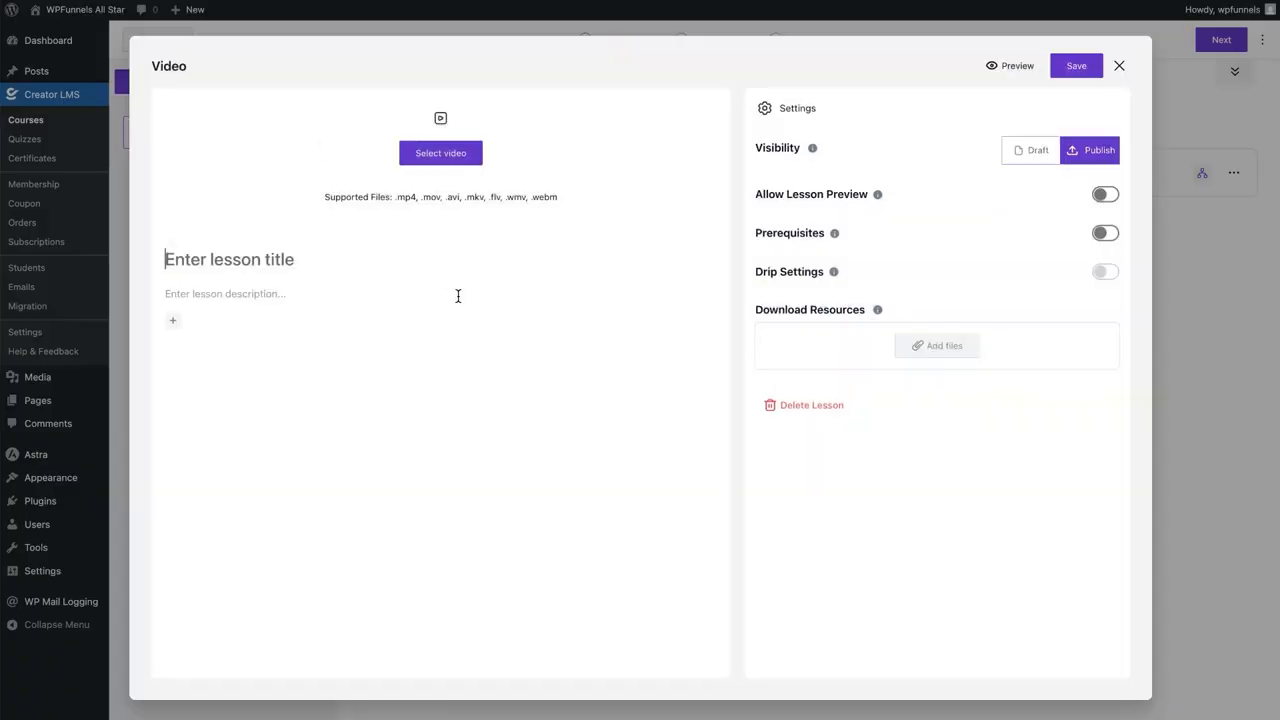
pyautogui.click(445, 160)
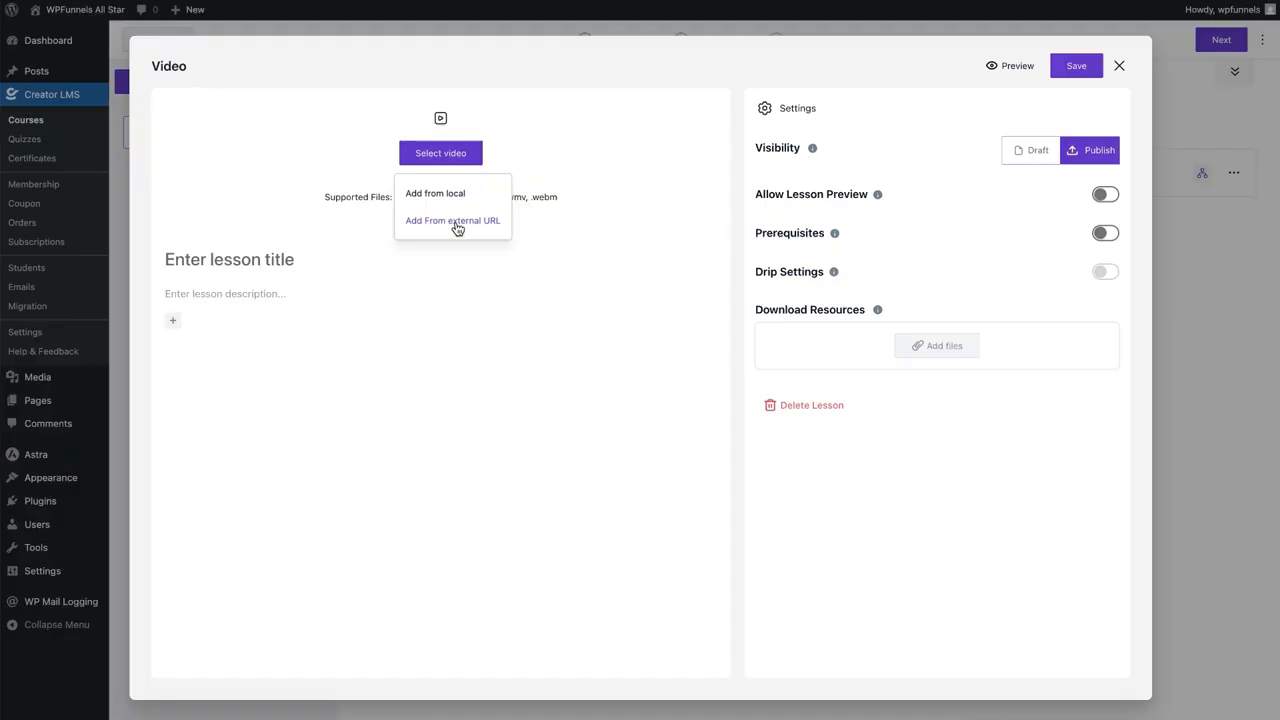
pyautogui.click(447, 221)
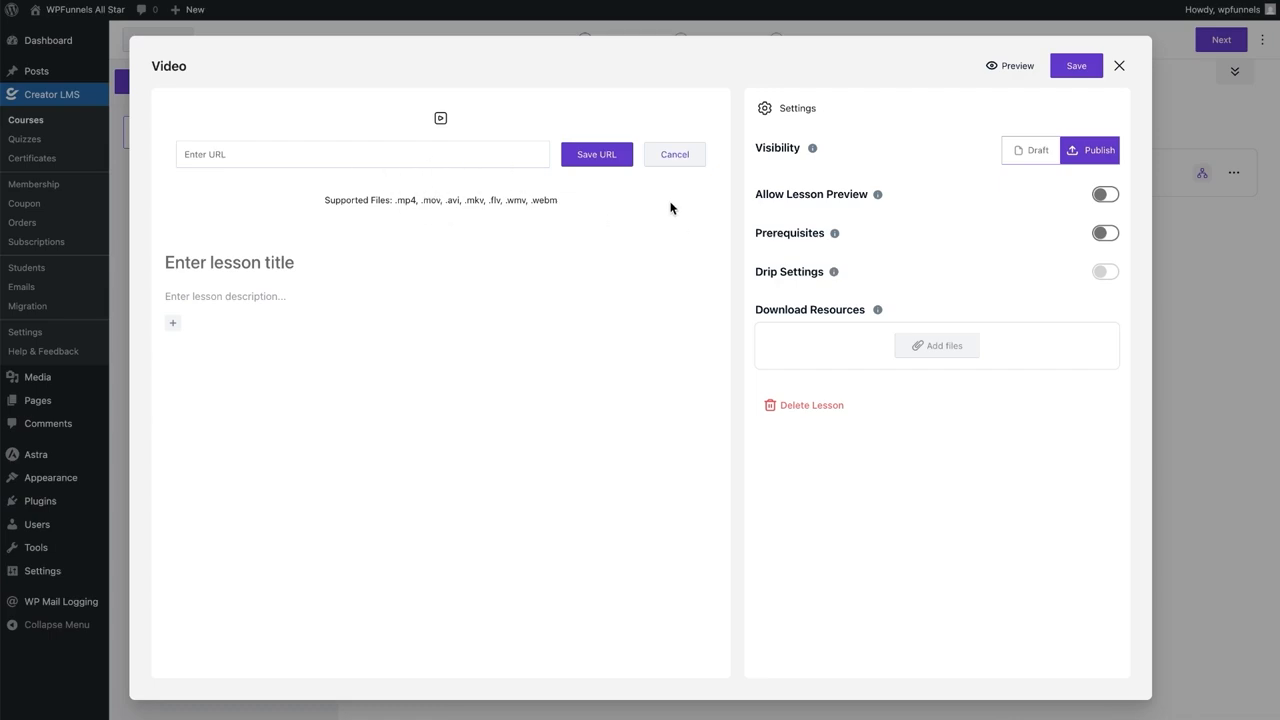
pyautogui.click(677, 158)
pyautogui.click(473, 155)
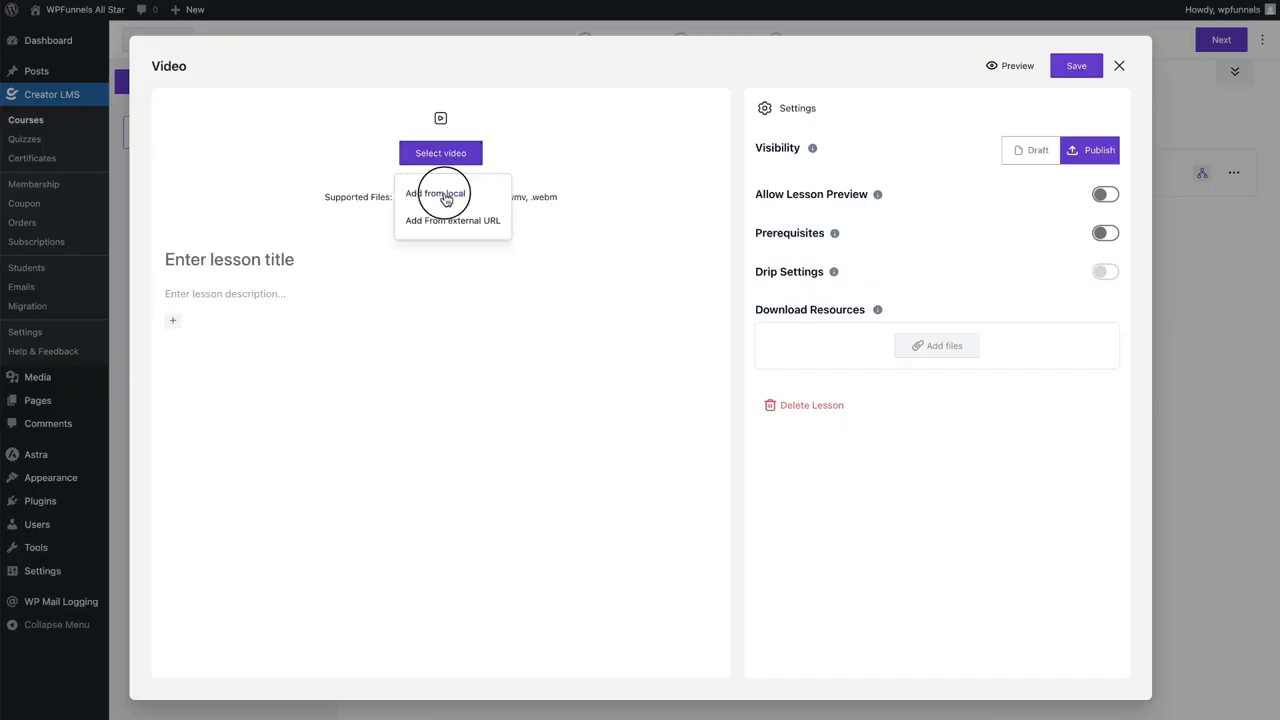
pyautogui.click(447, 195)
pyautogui.click(110, 64)
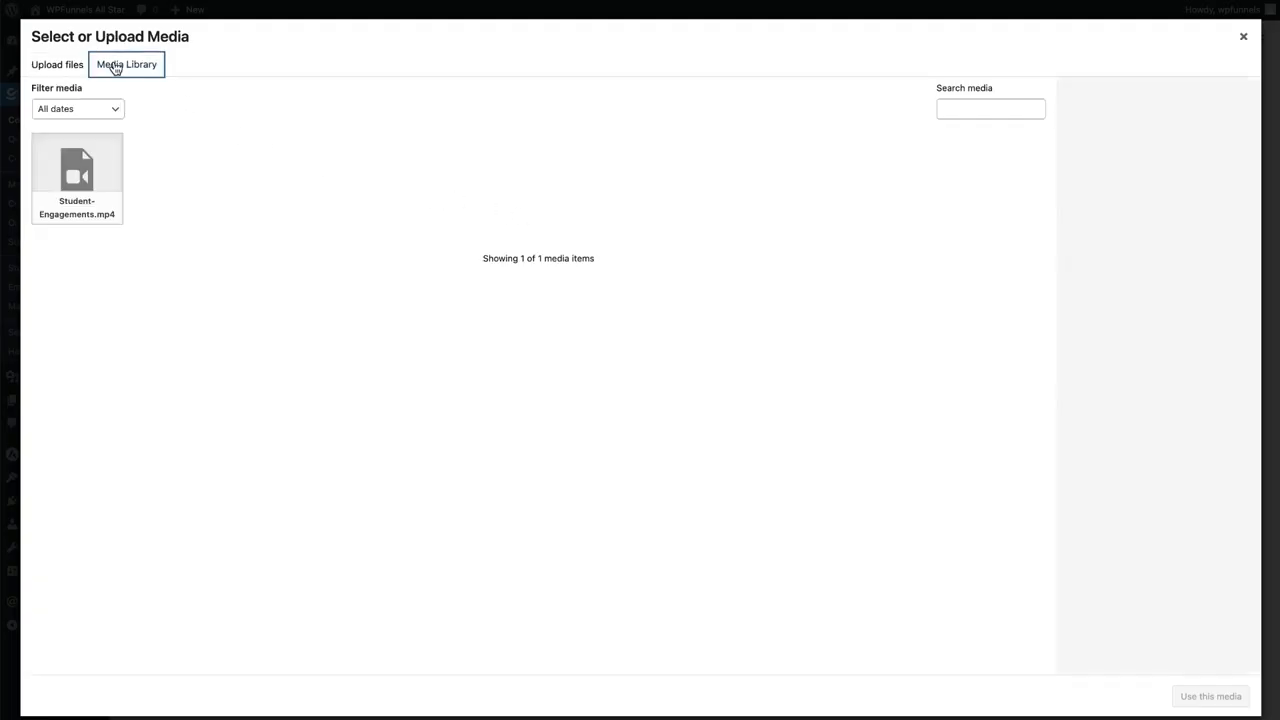
pyautogui.click(70, 180)
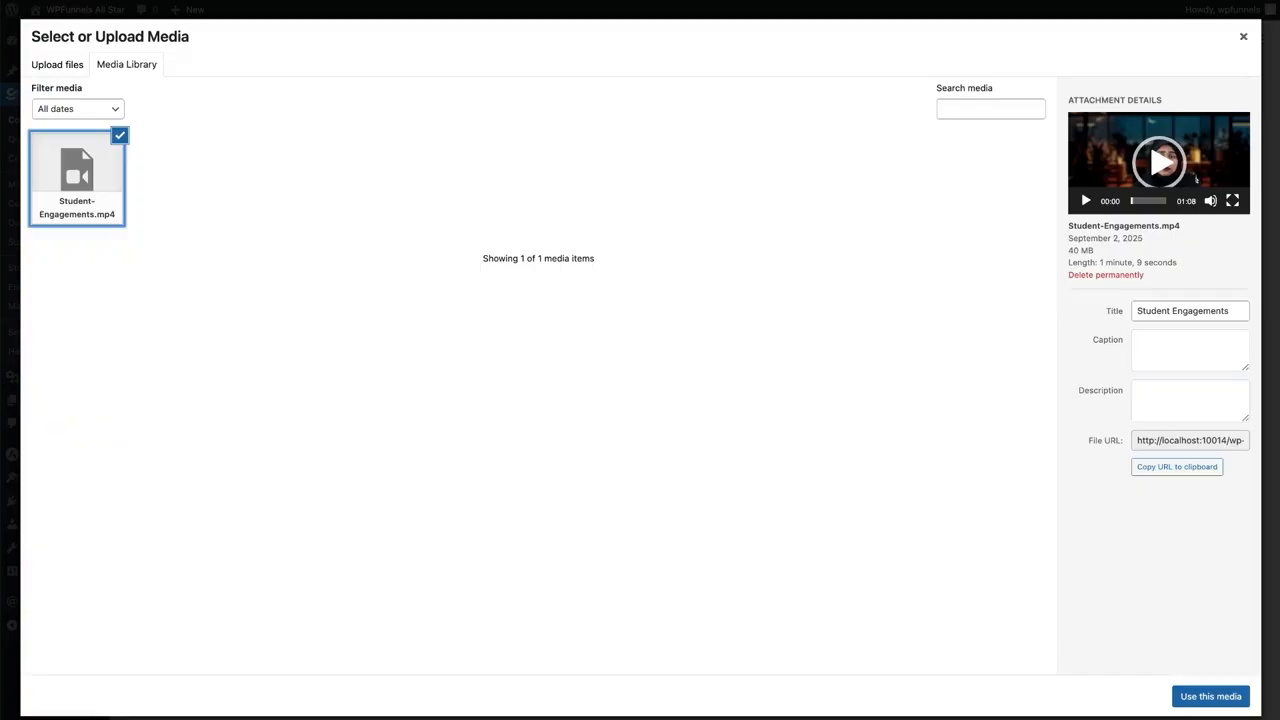
pyautogui.click(1188, 696)
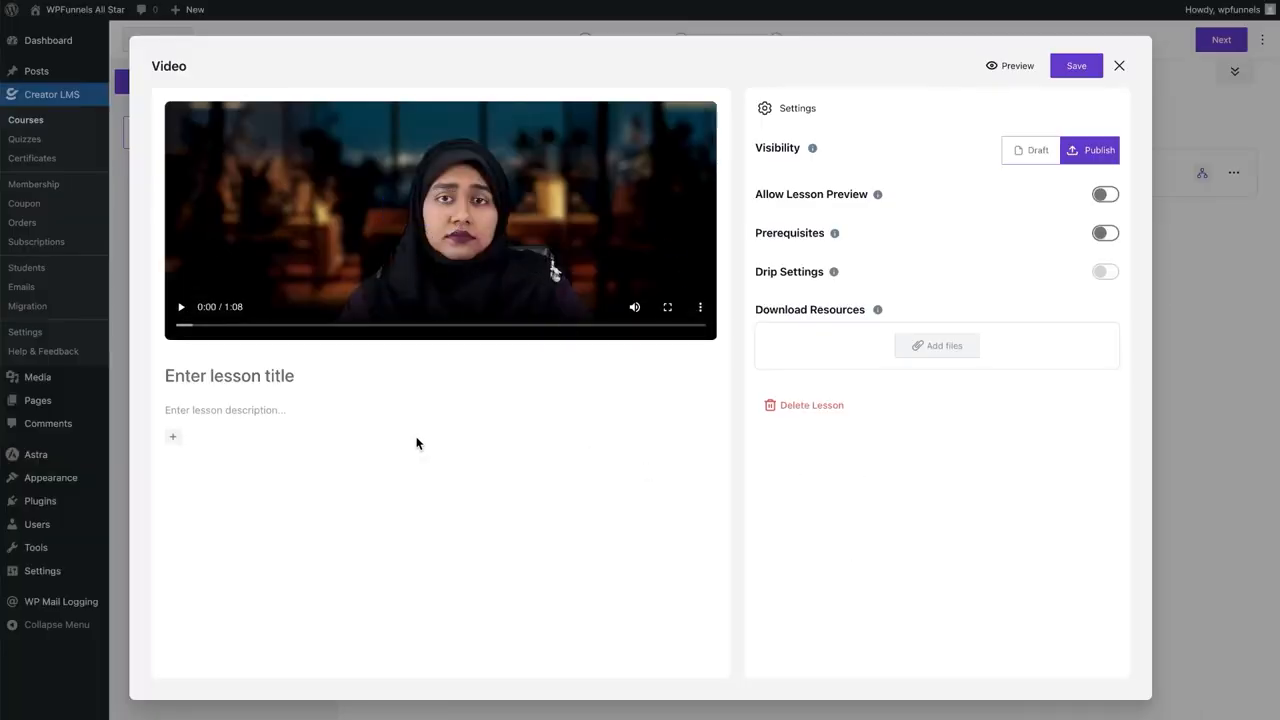
# Title the lesson 'Fundamentals of SEO', add the paragraph 'These are the basics about SEO.', allow preview
pyautogui.click(209, 376)
pyautogui.write('Fundamentals of SEO')
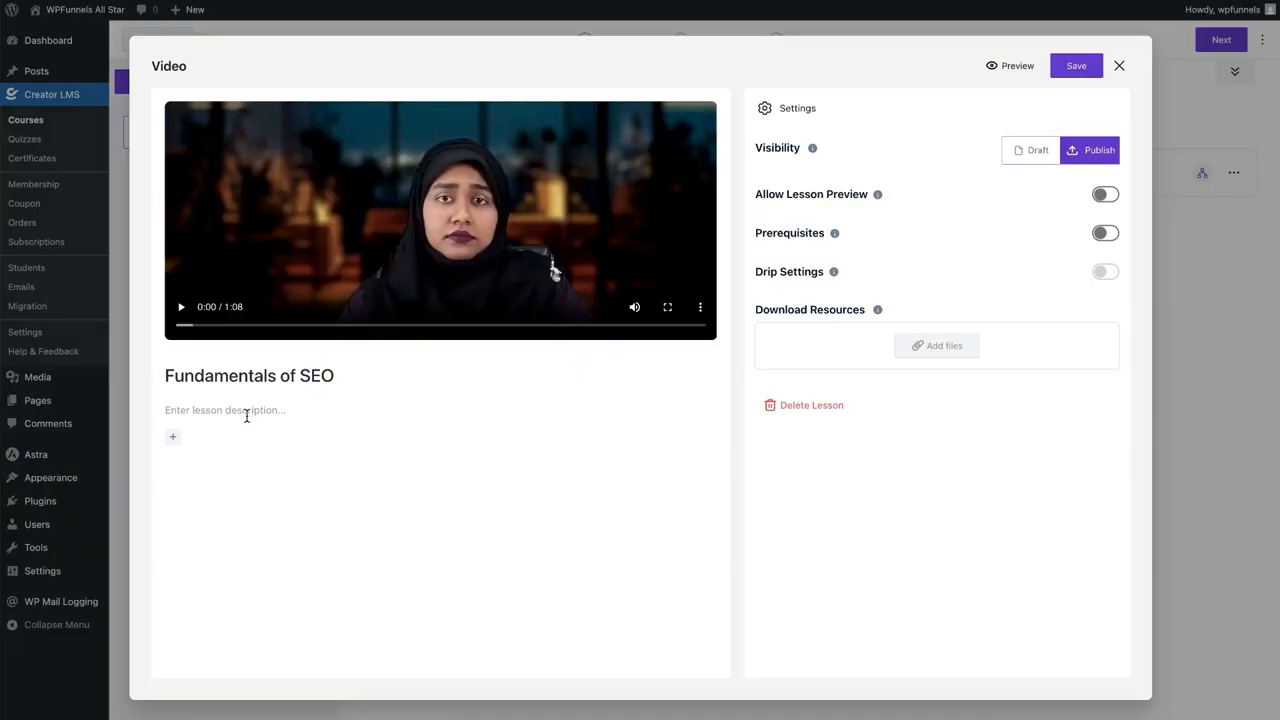
pyautogui.click(172, 437)
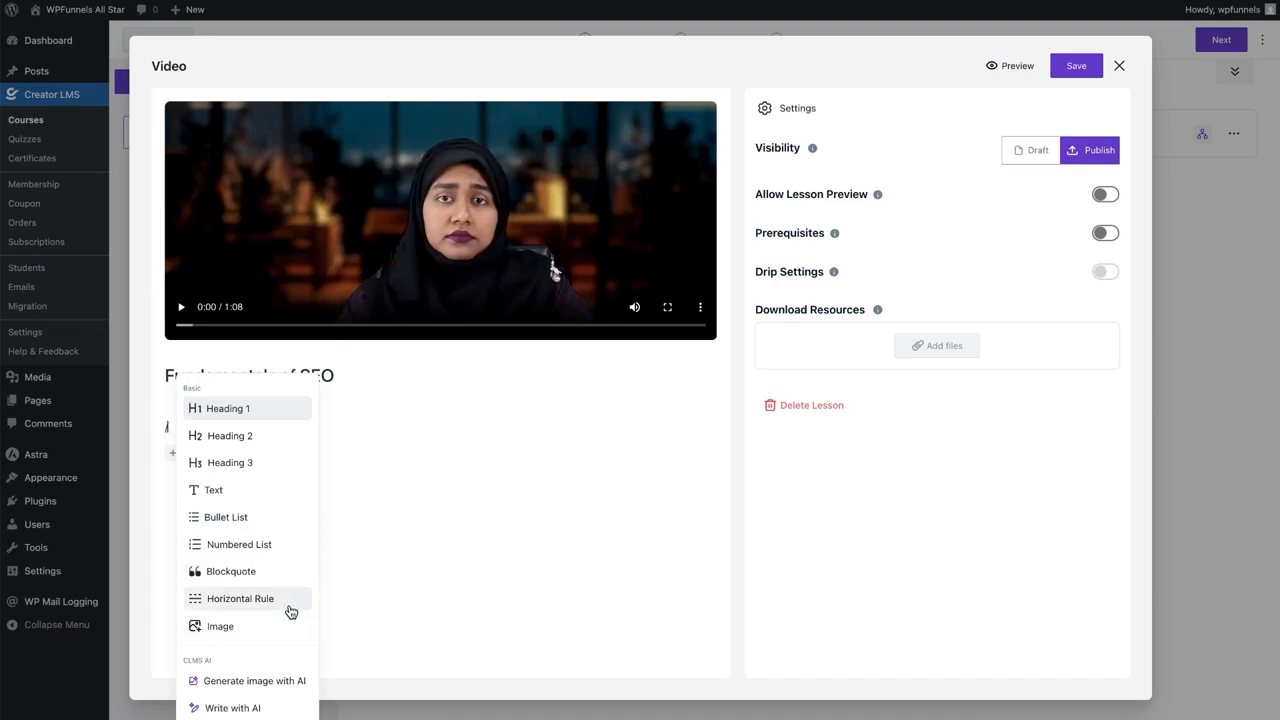
pyautogui.press('BackSpace')
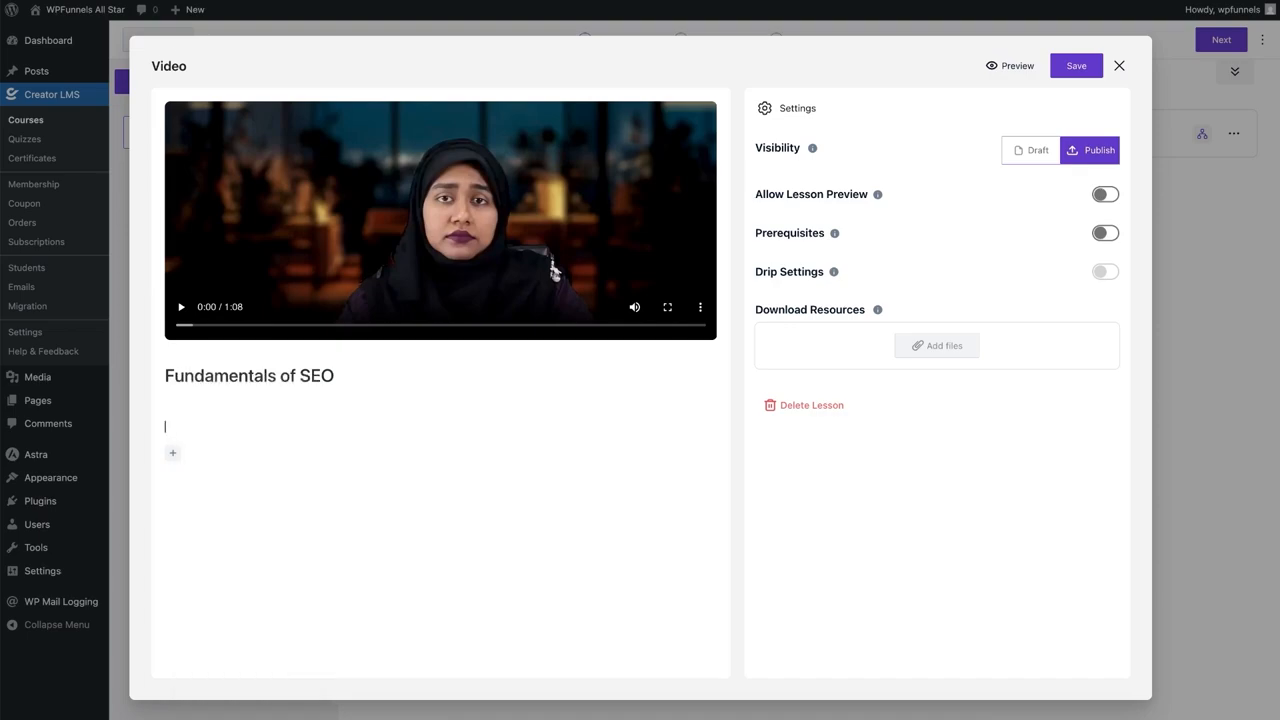
pyautogui.write('/')
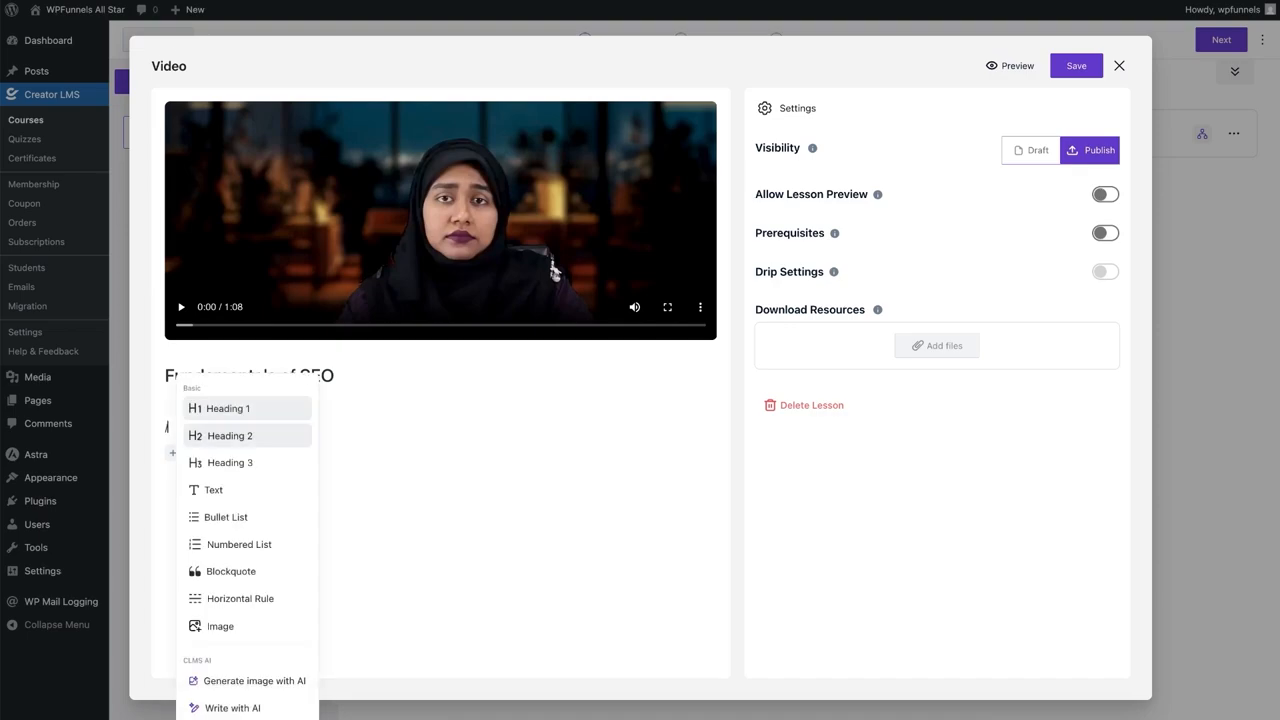
pyautogui.click(263, 500)
pyautogui.click(232, 419)
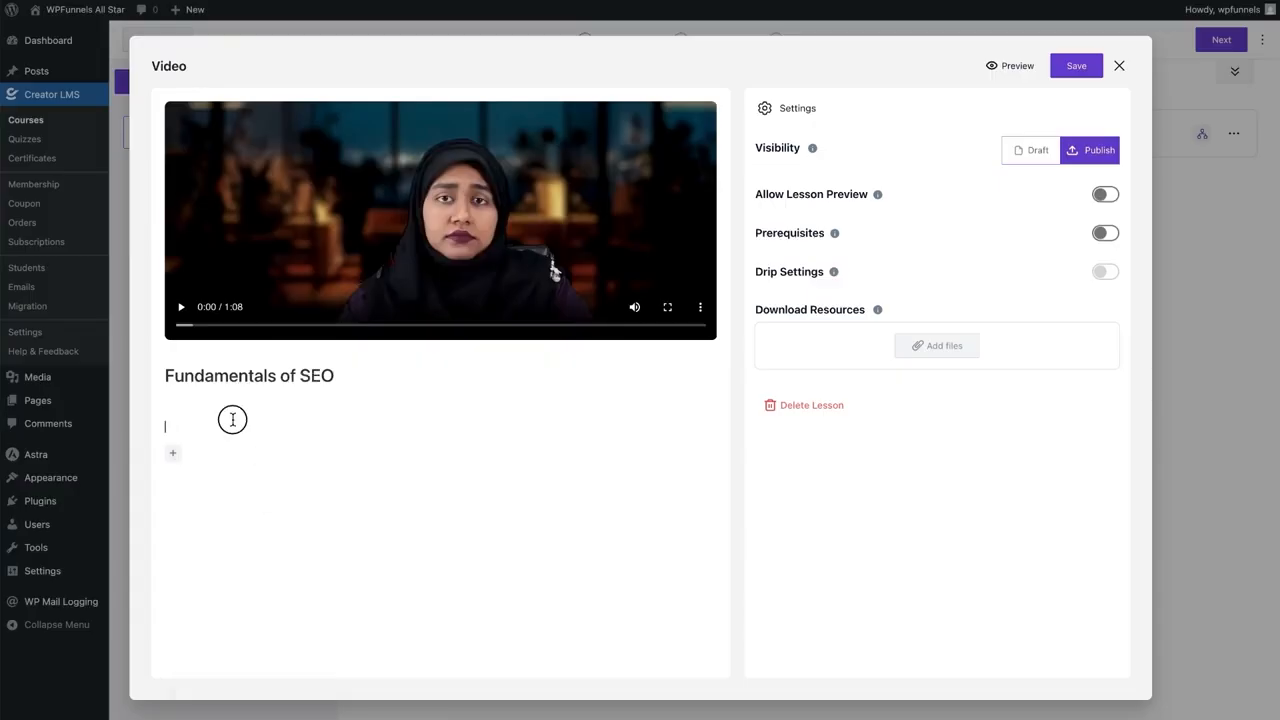
pyautogui.write('These are the basics about SEO.')
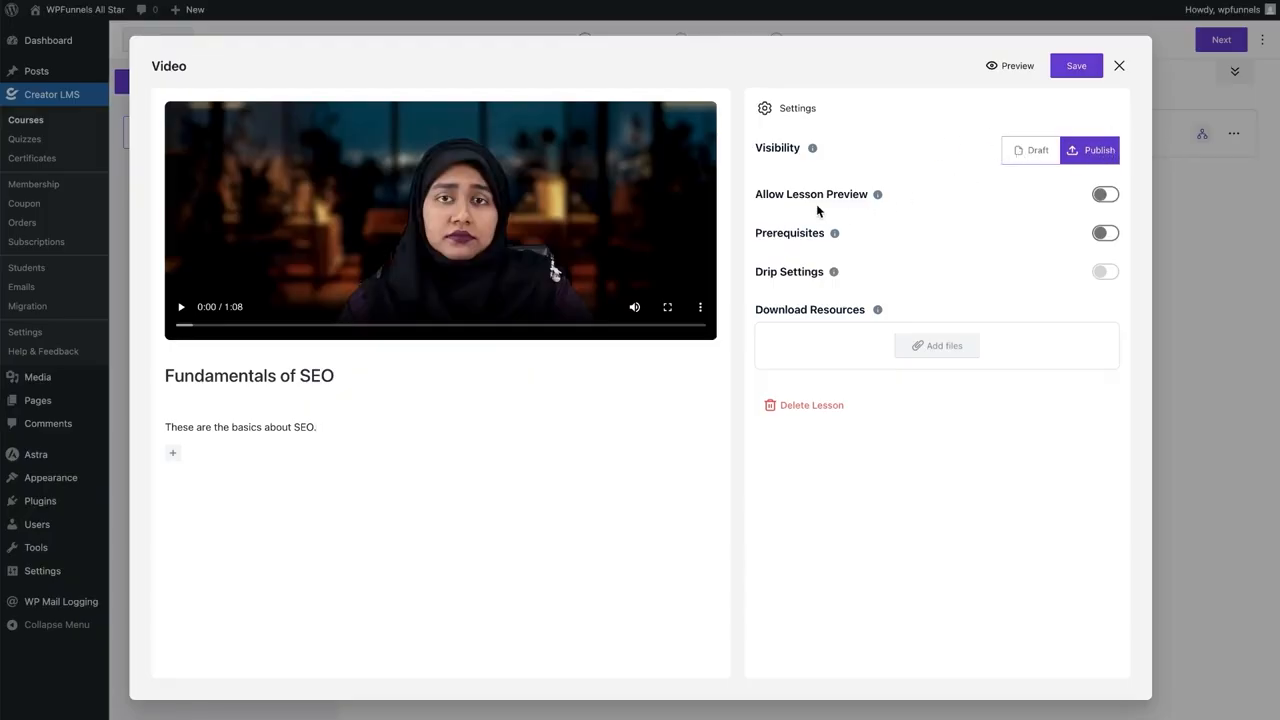
pyautogui.click(1104, 194)
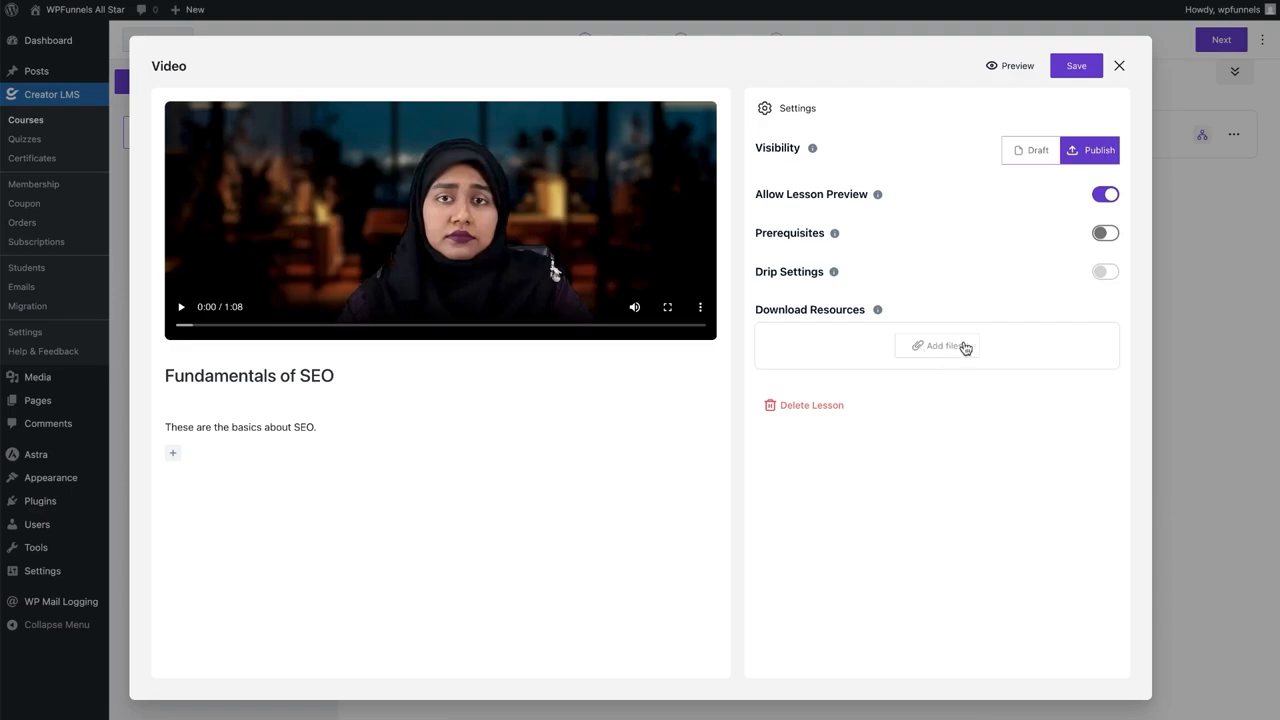
# Save the Fundamentals of SEO lesson and return to the SEO 101 chapter
pyautogui.click(1080, 69)
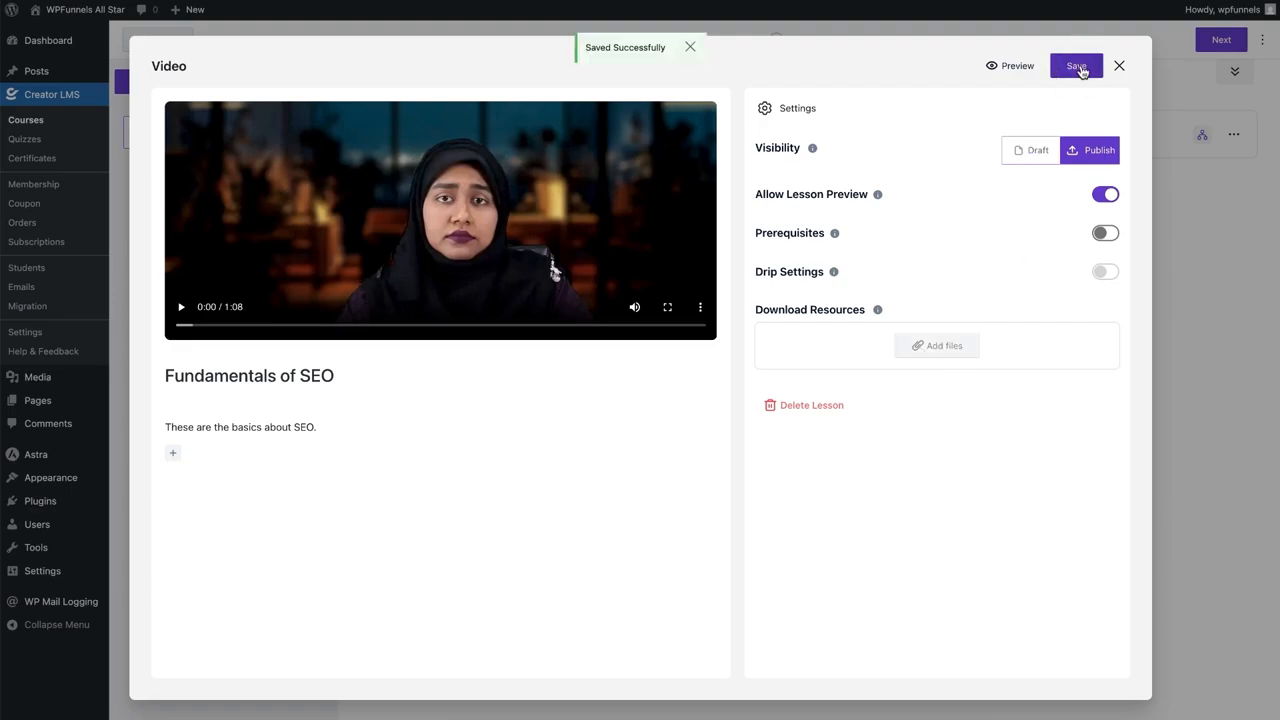
pyautogui.click(1119, 66)
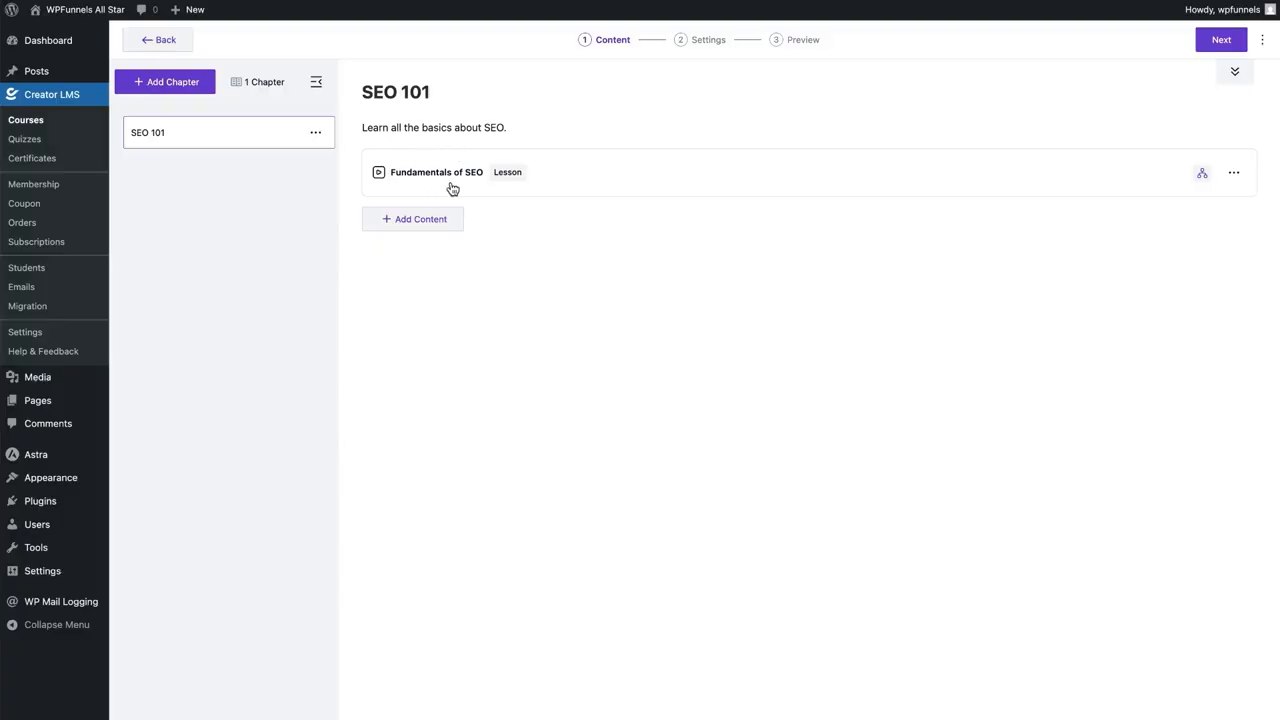
pyautogui.click(392, 219)
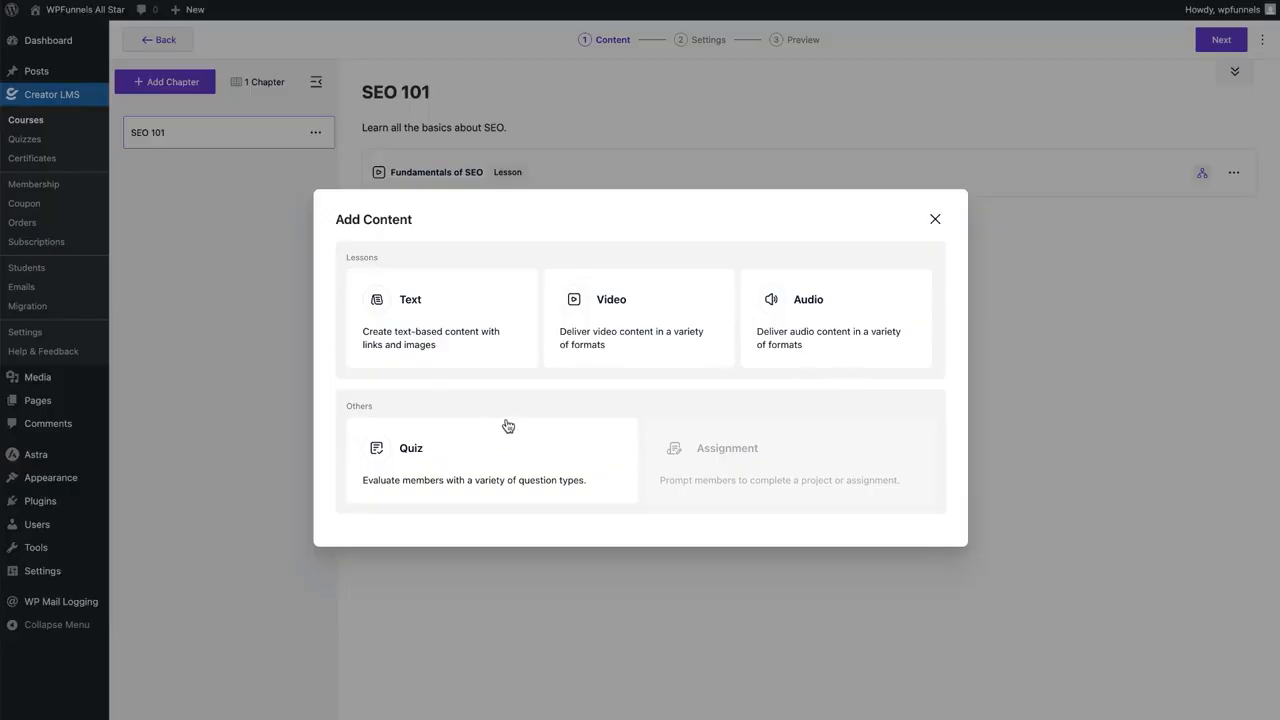
# Add a quiz to SEO 101 titled 'Fundamentals Of SEO'
pyautogui.click(441, 460)
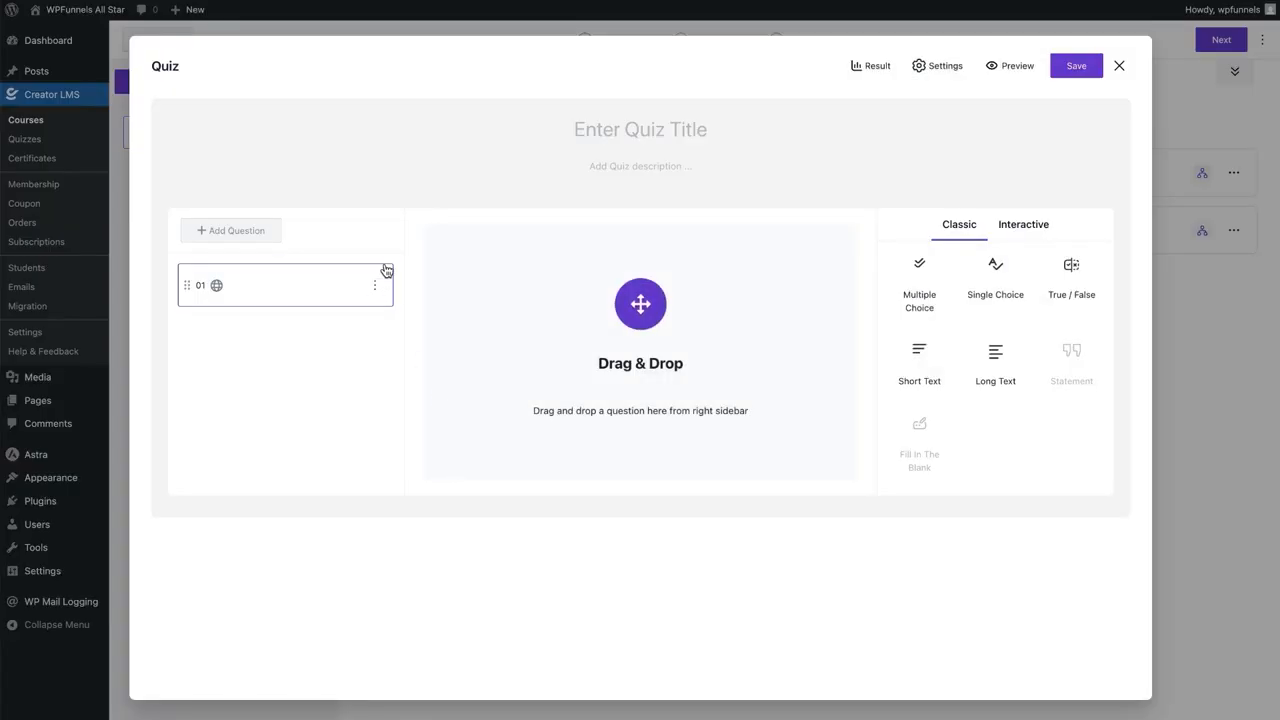
pyautogui.click(617, 130)
pyautogui.write('Fundamentals Of SEO')
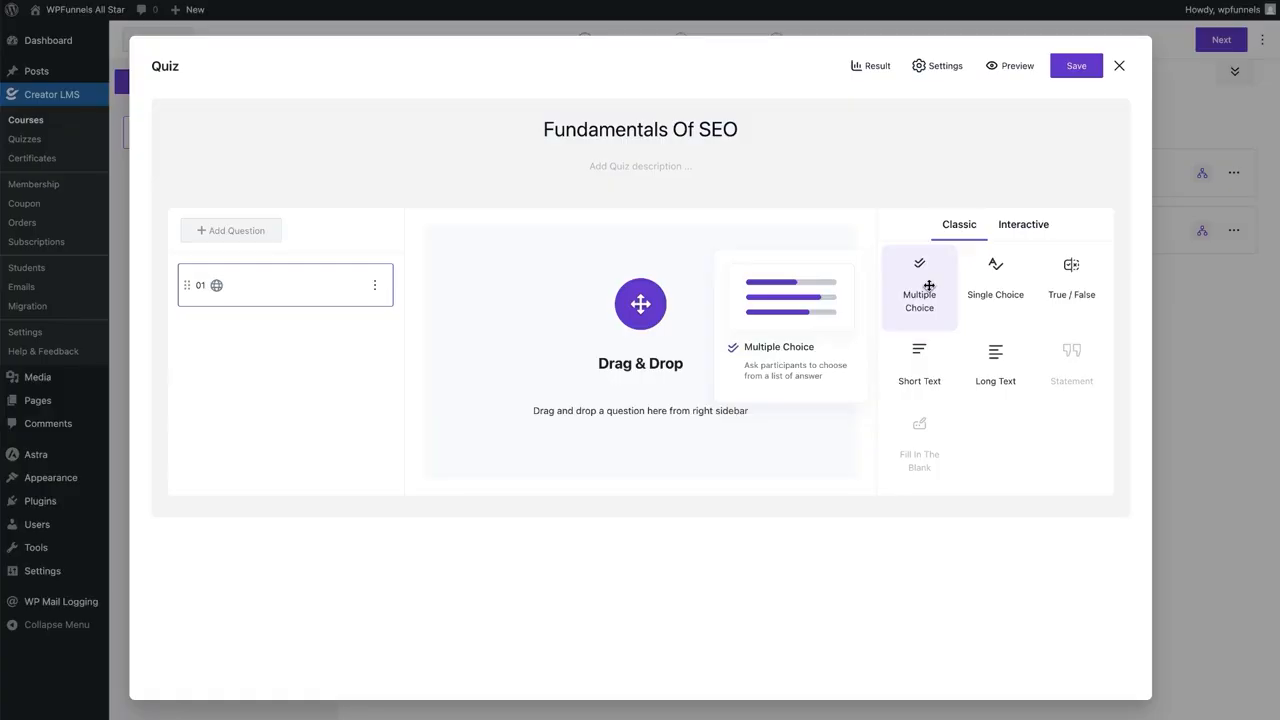
# Add the True/False question 'SEO is for bloggers only' with False as the correct answer
pyautogui.click(1064, 281)
pyautogui.moveTo(1064, 281); pyautogui.dragTo(575, 300)
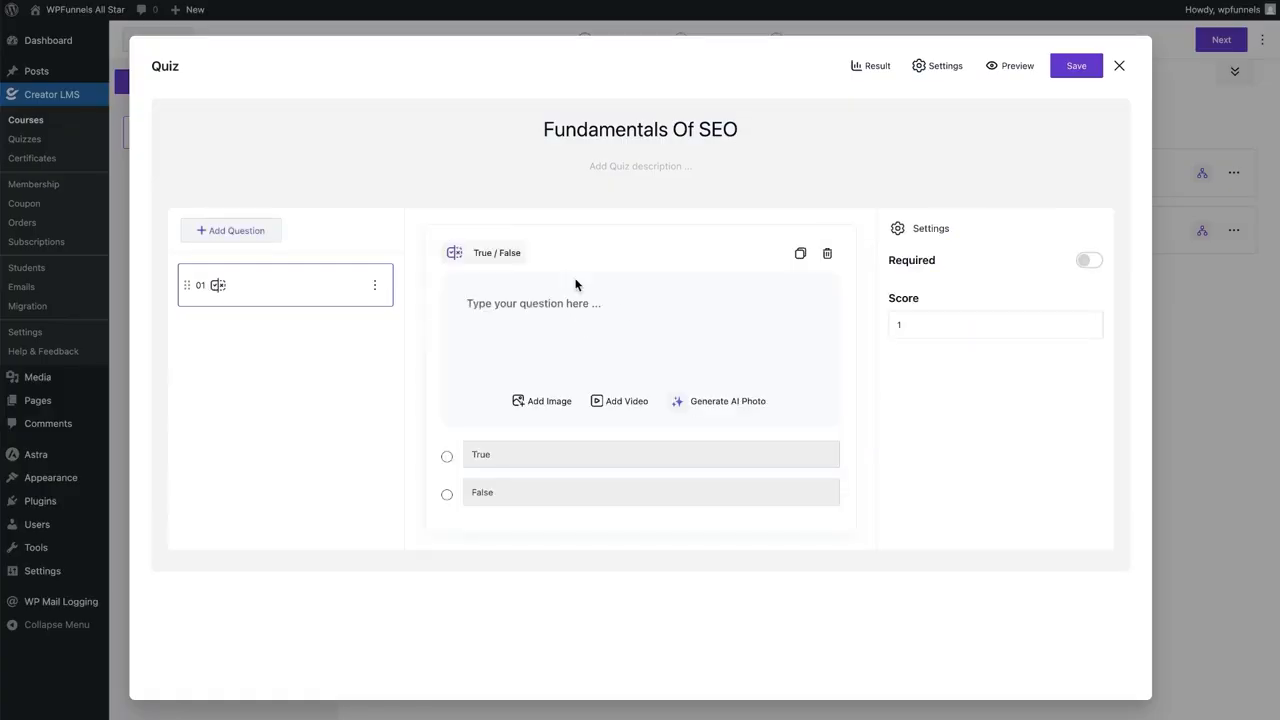
pyautogui.click(561, 307)
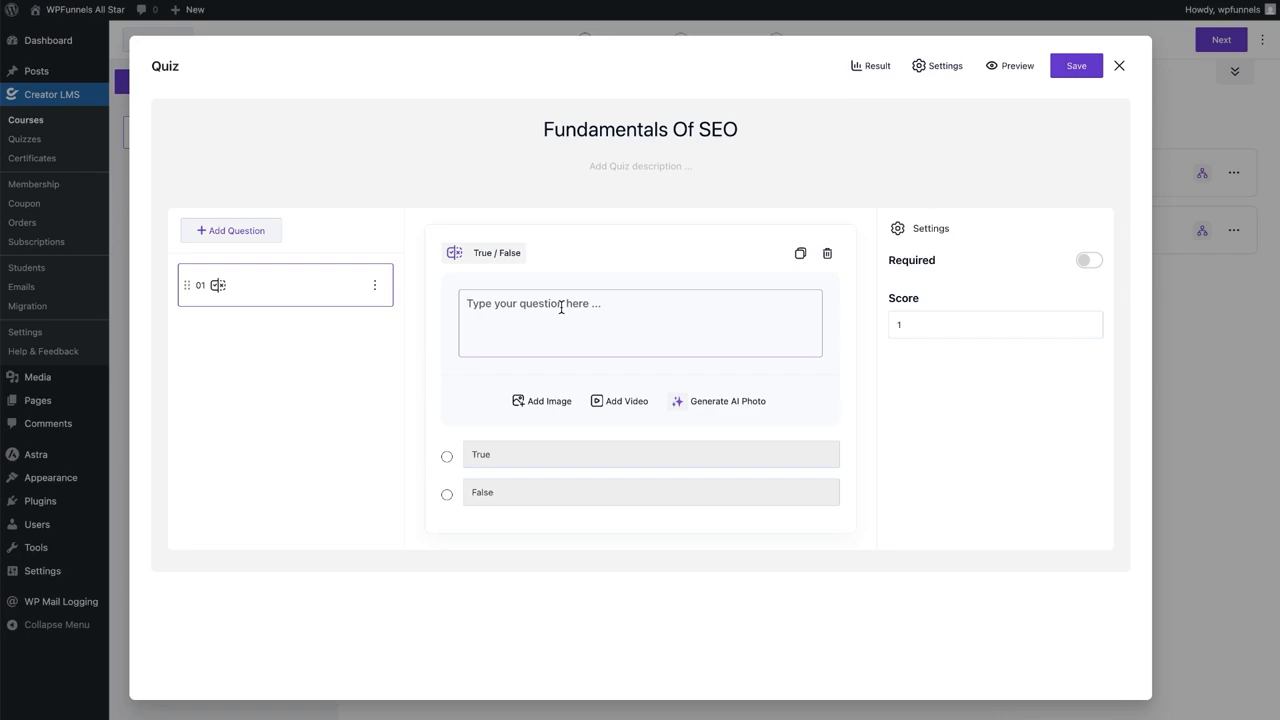
pyautogui.write('SEO is for bloggers only.')
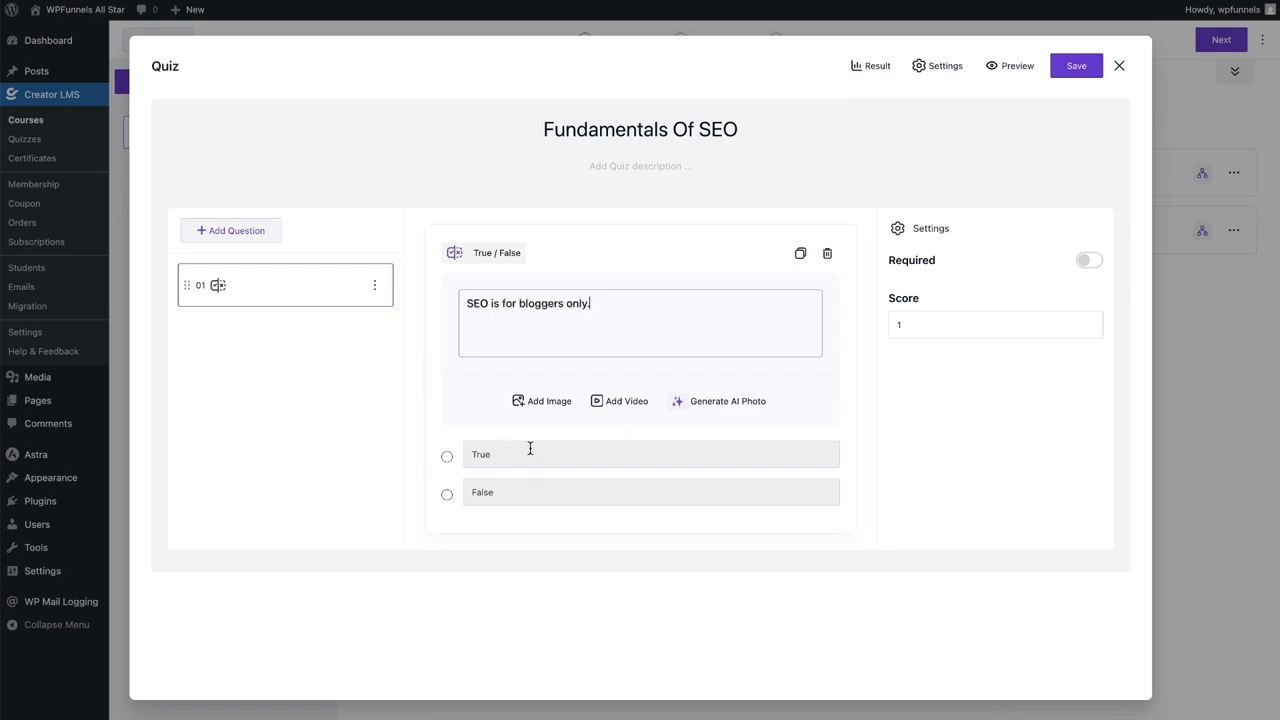
pyautogui.click(447, 497)
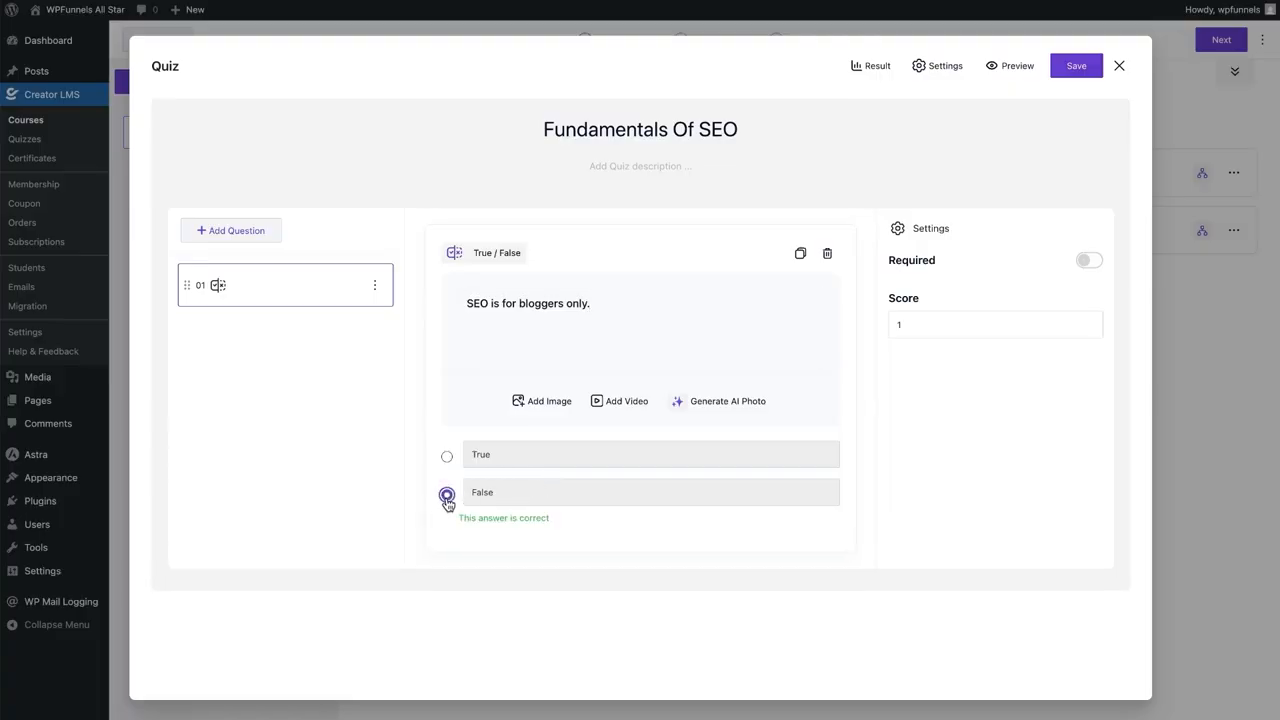
# Set the question's score to 5 points and add a second, Long Text question
pyautogui.click(929, 322)
pyautogui.moveTo(938, 324); pyautogui.dragTo(862, 322)
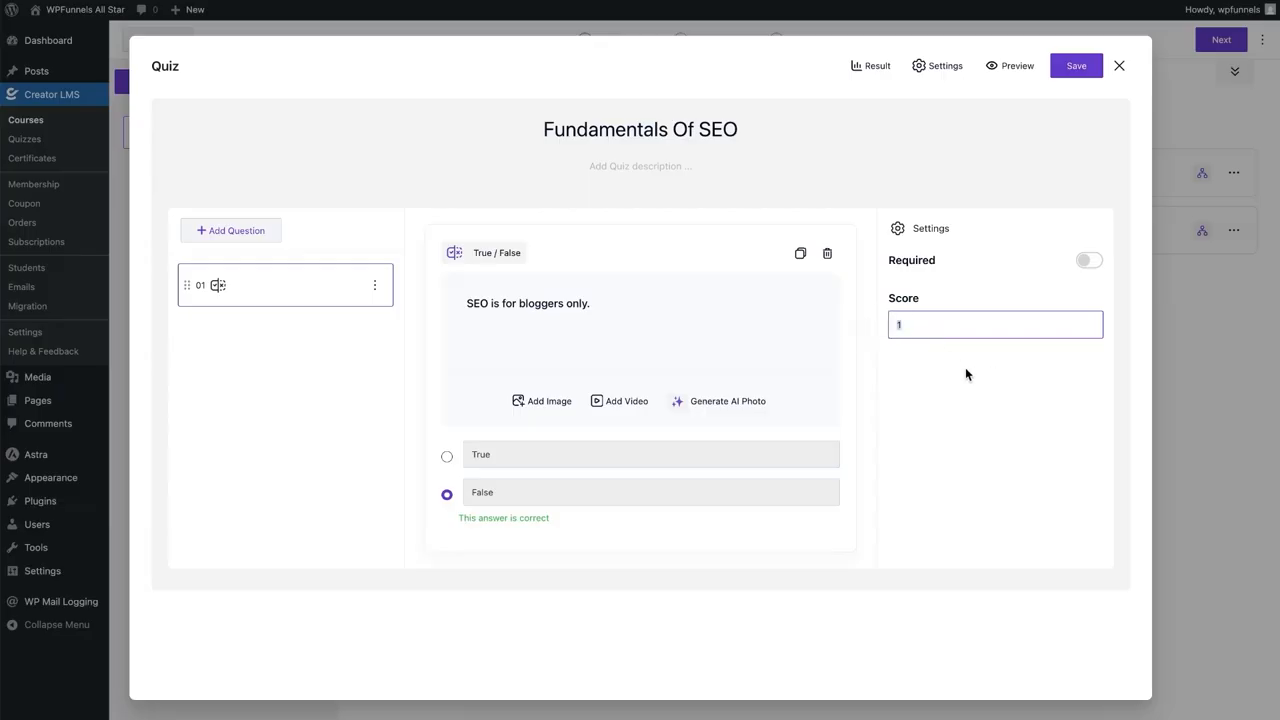
pyautogui.write('5')
pyautogui.click(911, 407)
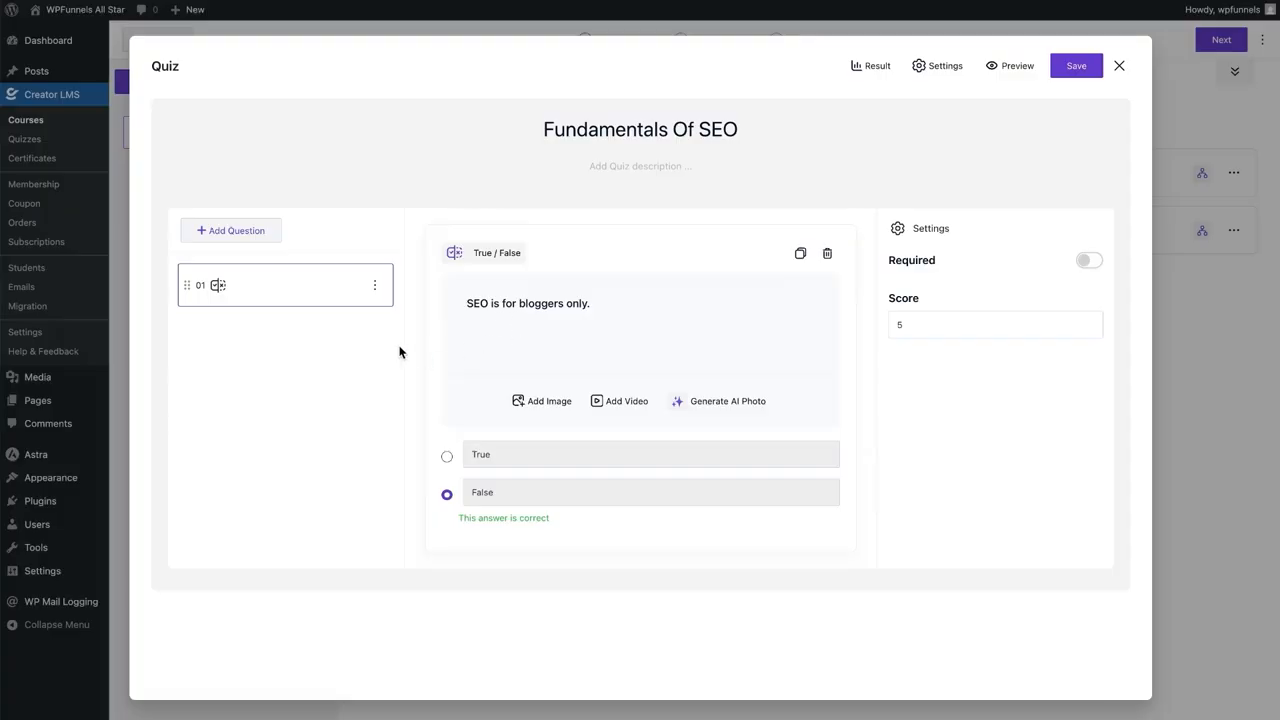
pyautogui.click(237, 232)
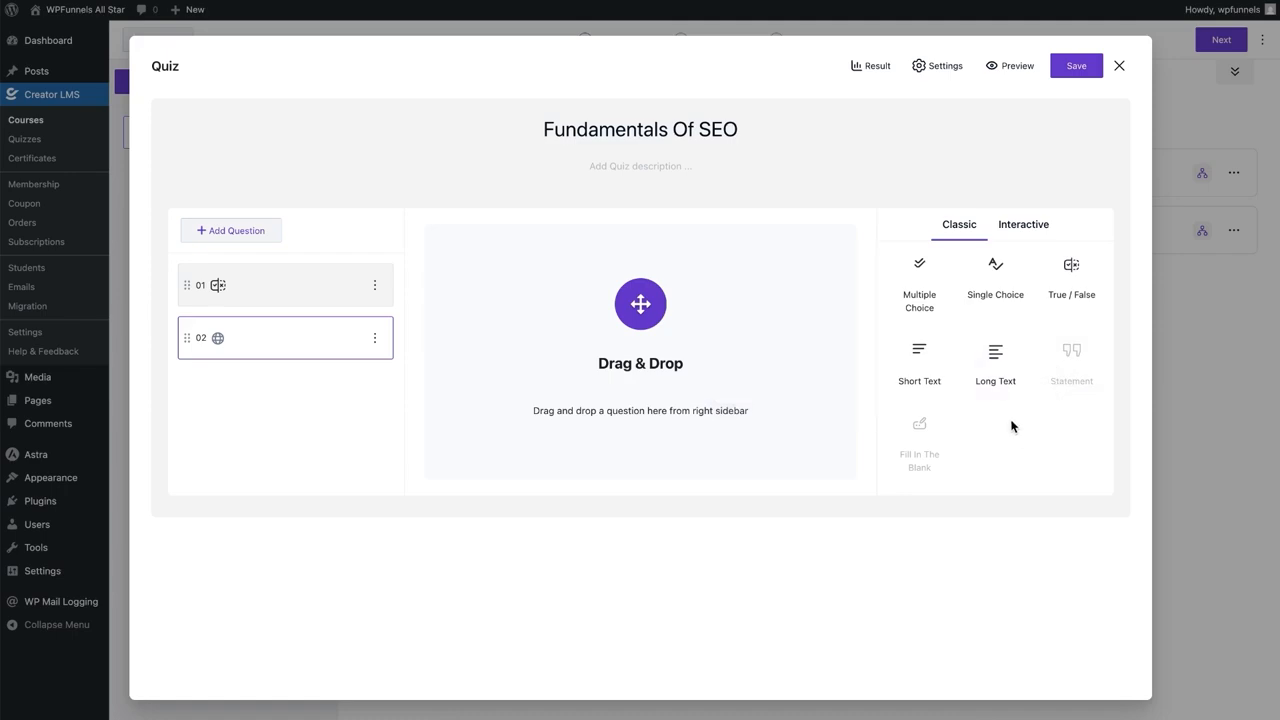
pyautogui.moveTo(990, 362); pyautogui.dragTo(535, 347)
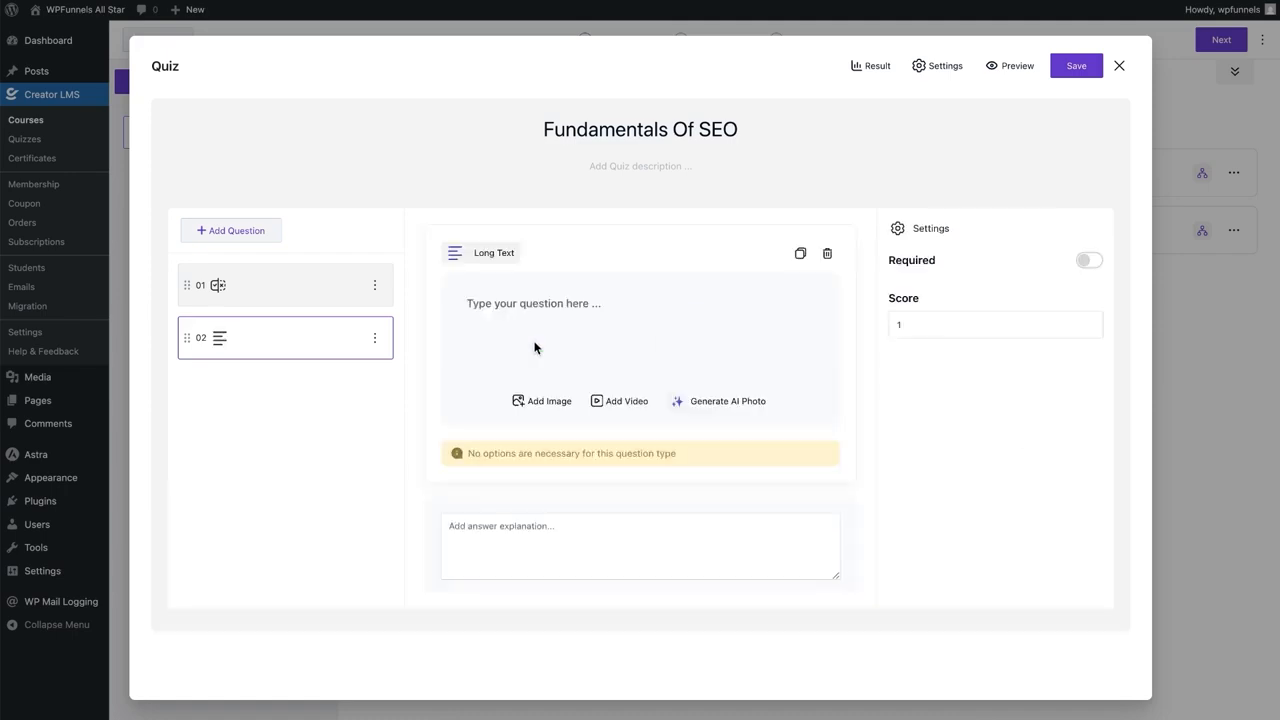
# Enter the Long Text question 'Explain in your own words, what is Technical SEO'
pyautogui.click(565, 330)
pyautogui.write('E')
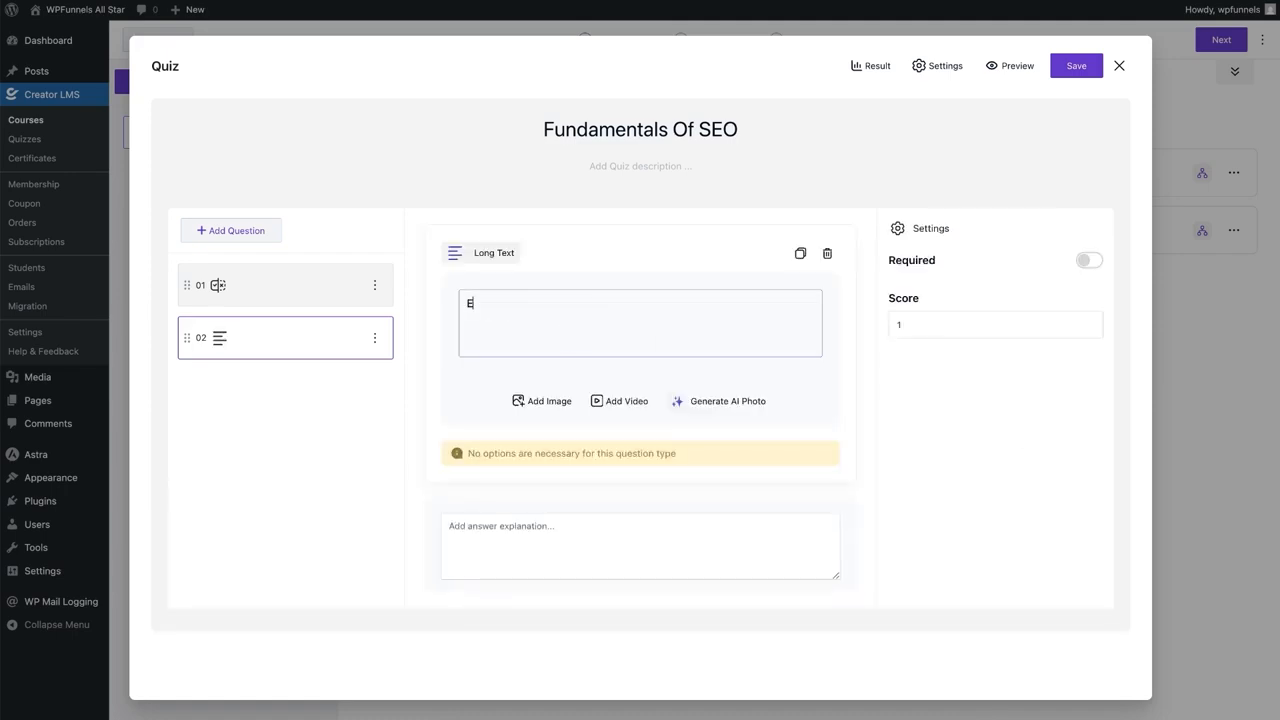
pyautogui.write('xplain in your own')
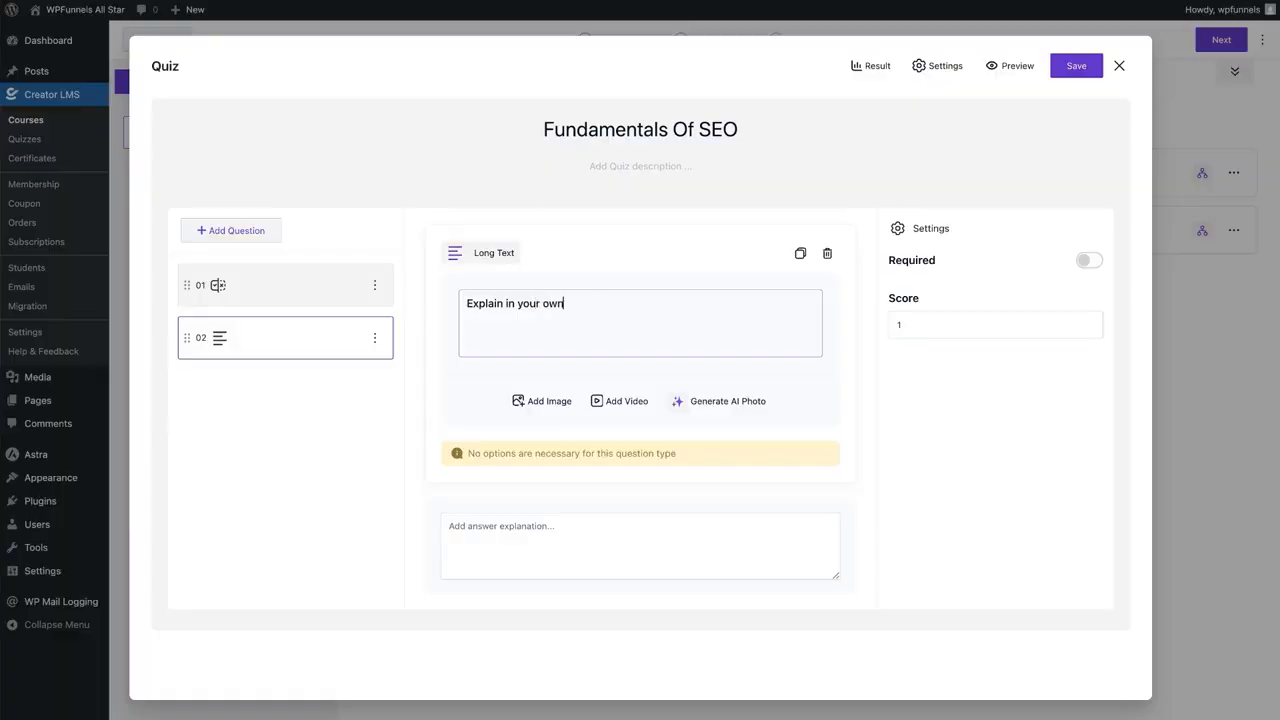
pyautogui.write(' words, what is Technical SEO?')
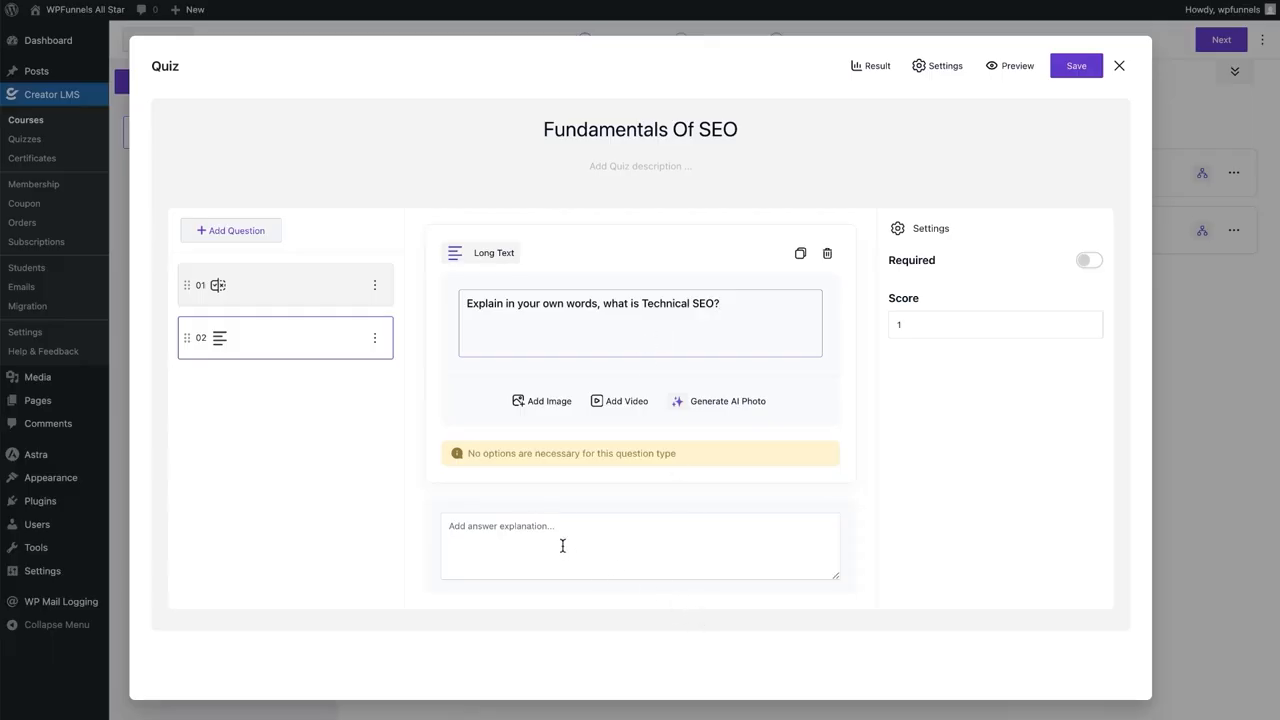
# Give the Technical SEO question a score of 5, save the Fundamentals Of SEO quiz, and close it
pyautogui.click(506, 534)
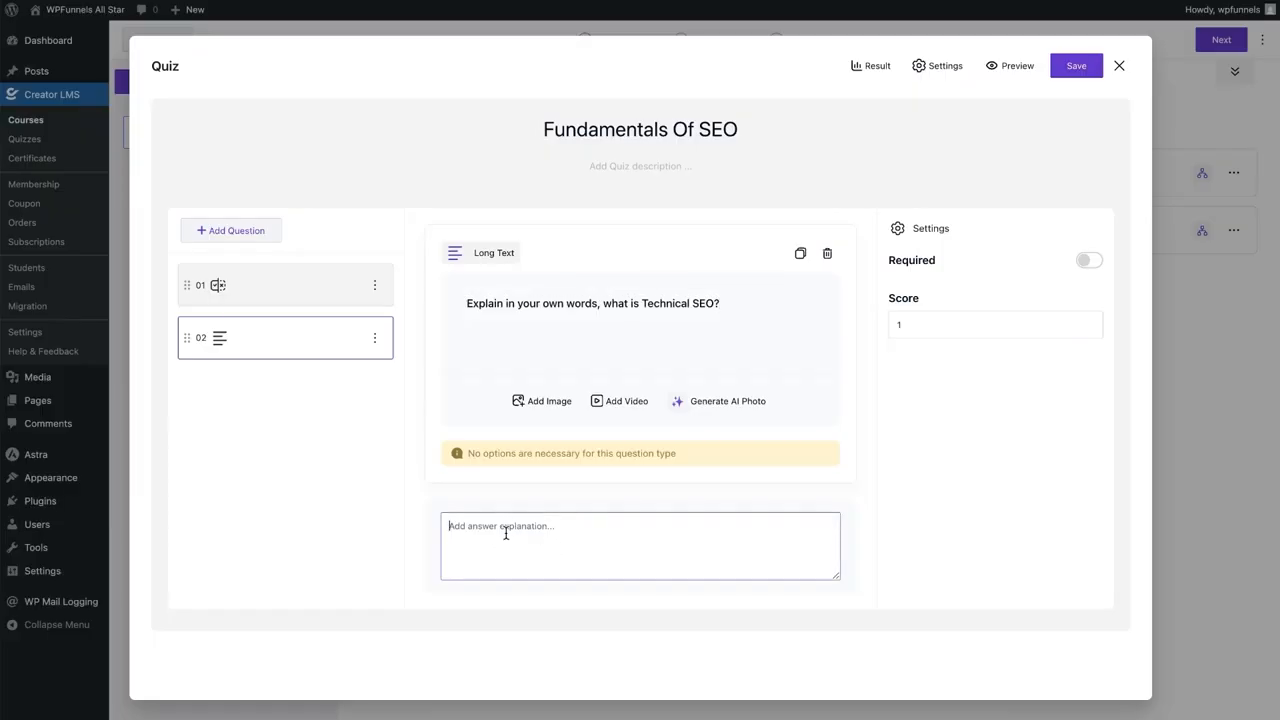
pyautogui.doubleClick(935, 326)
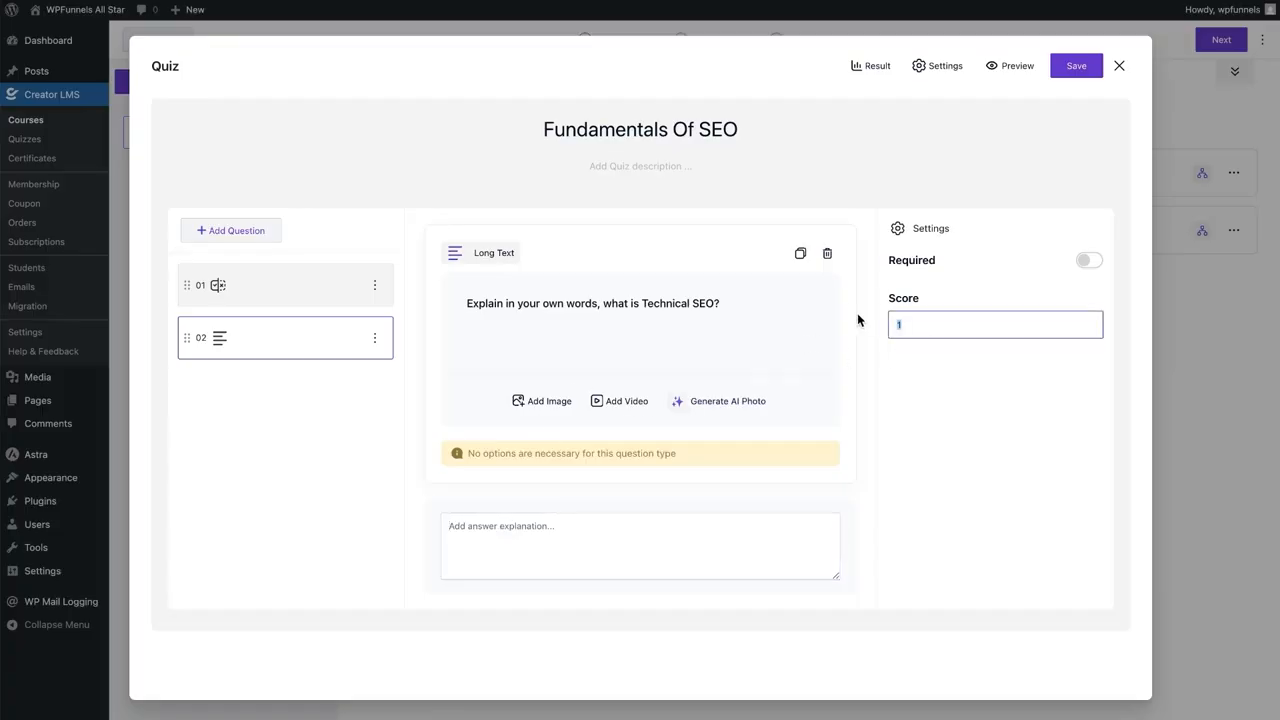
pyautogui.write('5')
pyautogui.click(975, 386)
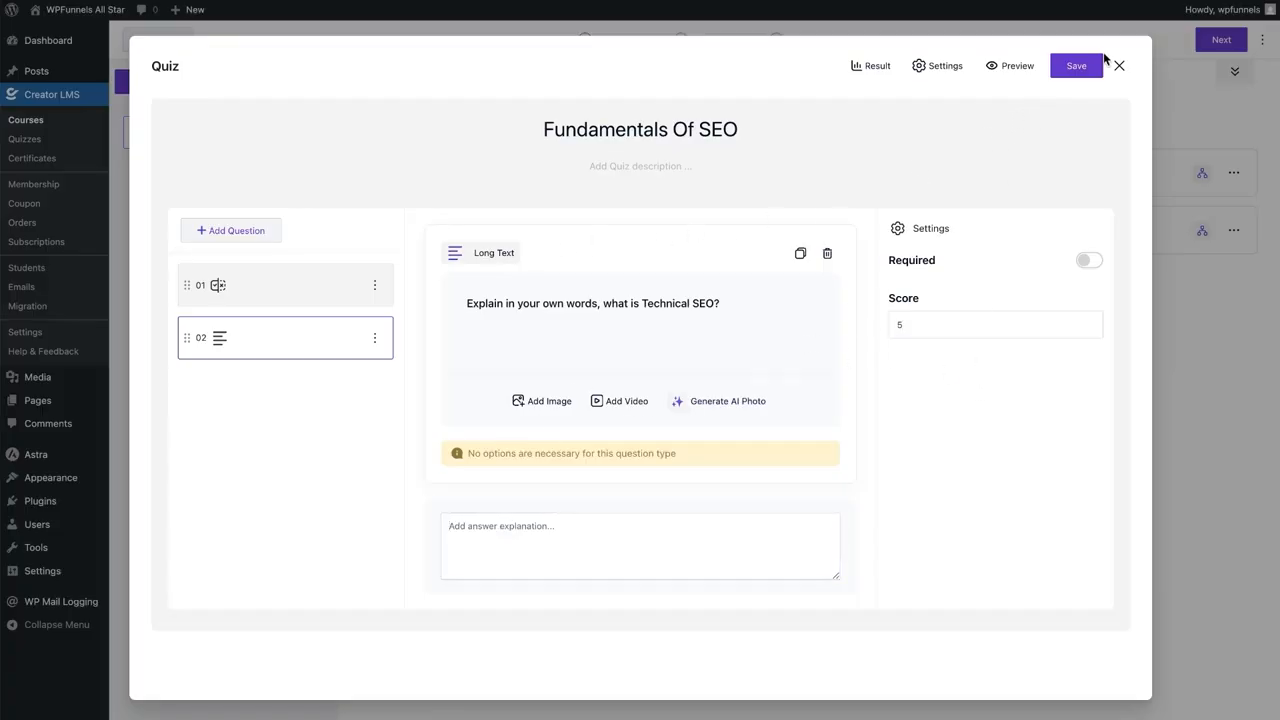
pyautogui.click(1078, 70)
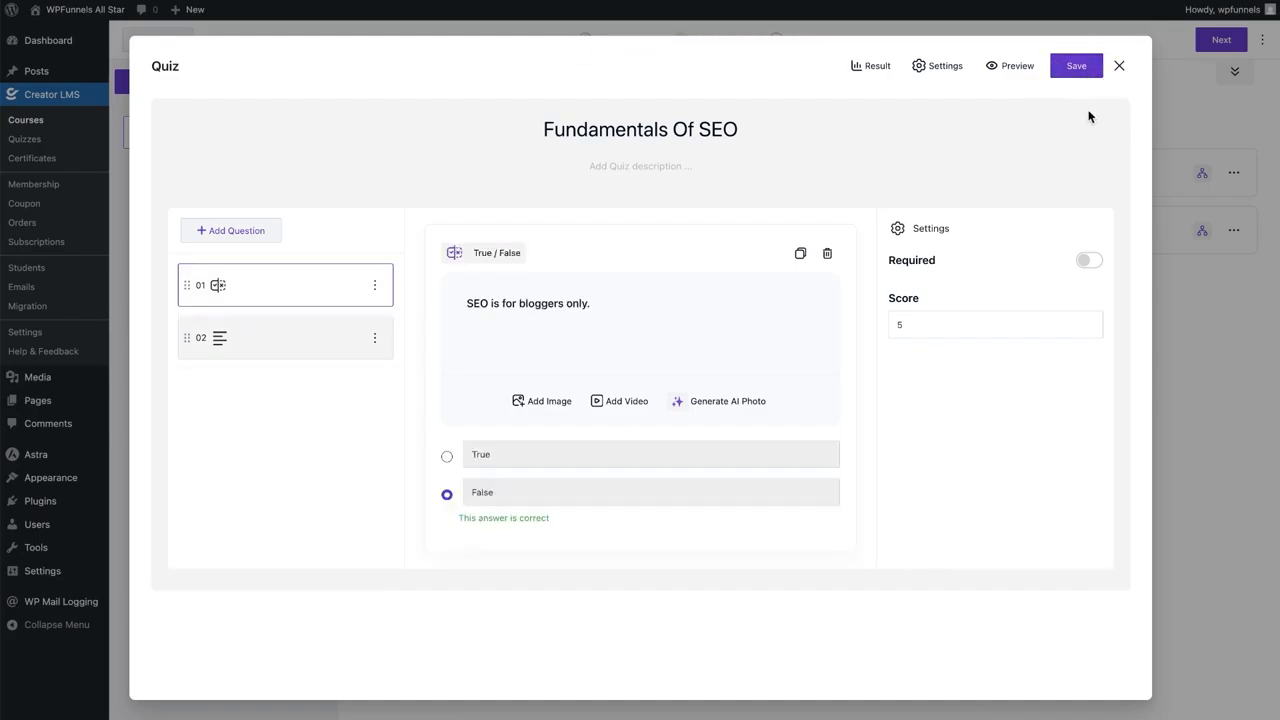
pyautogui.click(1119, 66)
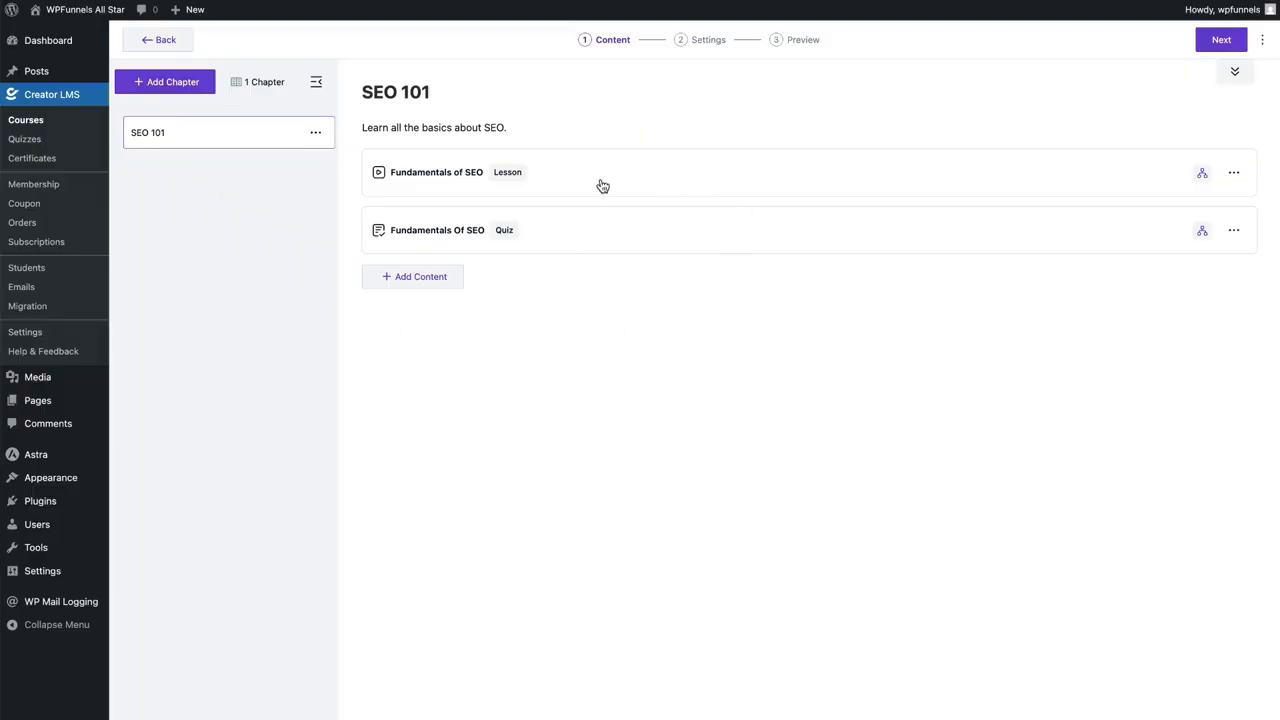
# Delete the extra Untitled chapter so SEO 101 stays the only chapter, then continue to Settings
pyautogui.click(148, 84)
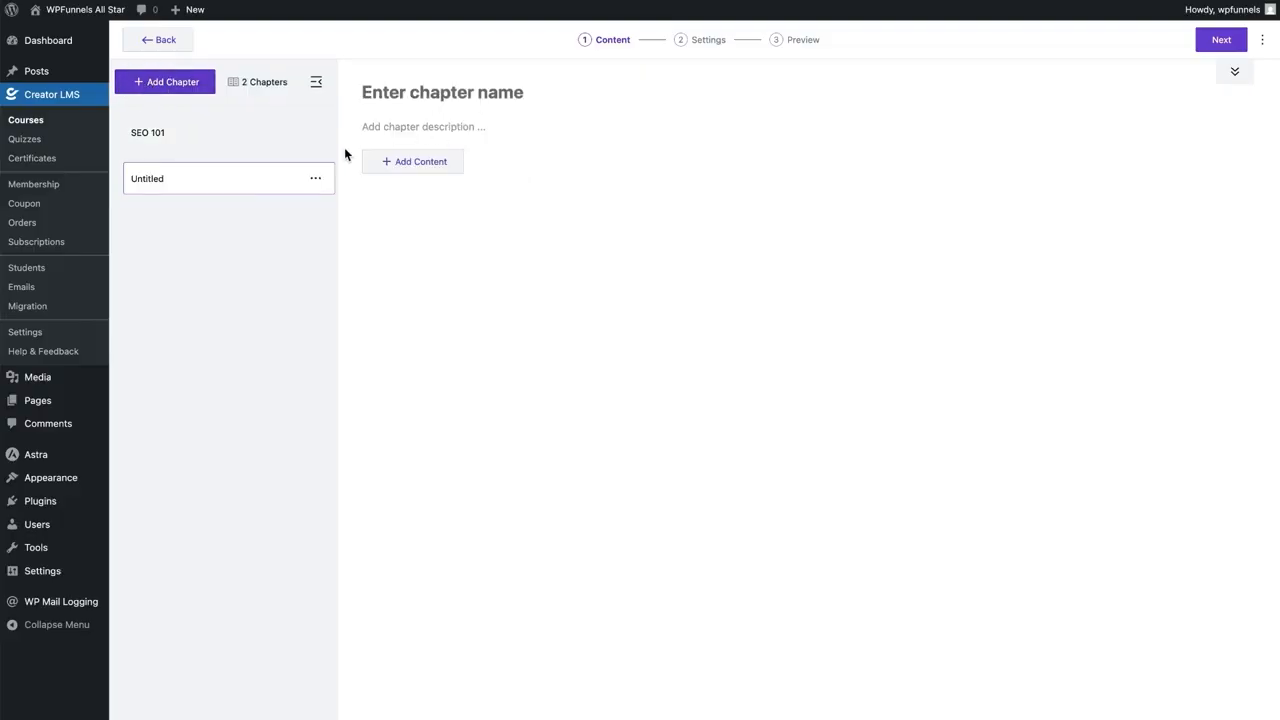
pyautogui.click(315, 178)
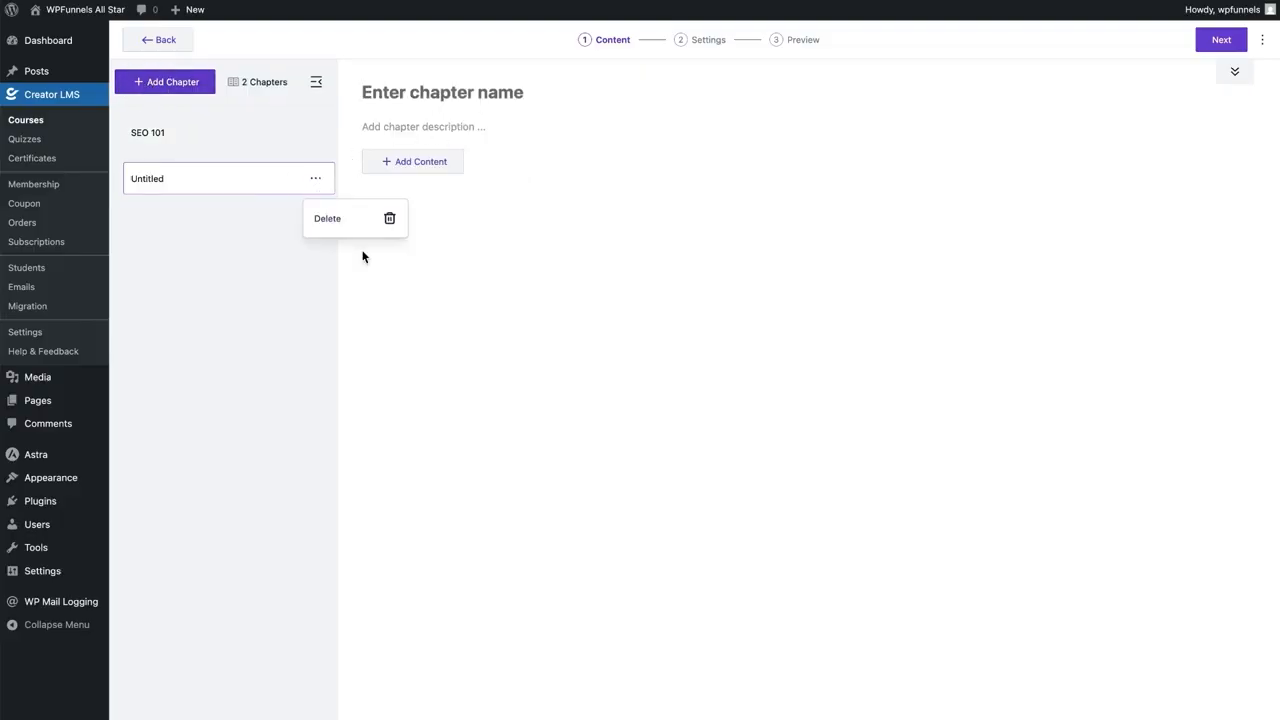
pyautogui.click(370, 231)
pyautogui.click(708, 396)
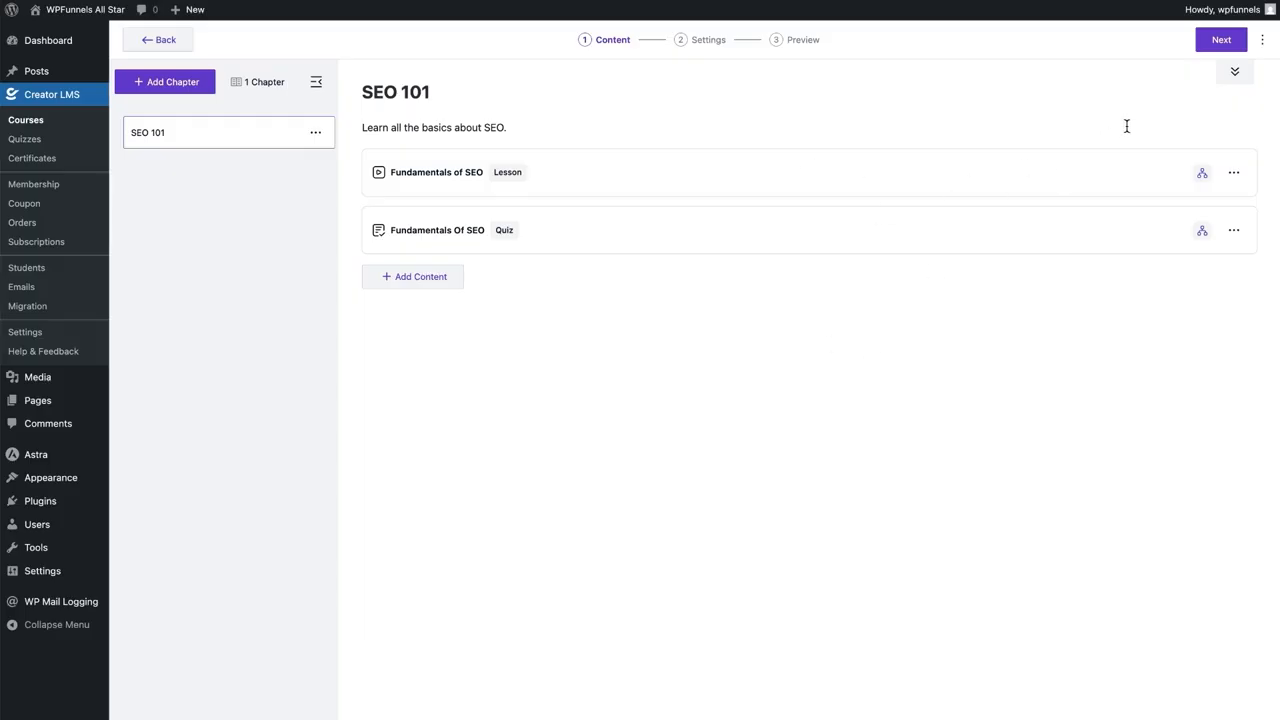
pyautogui.click(1221, 39)
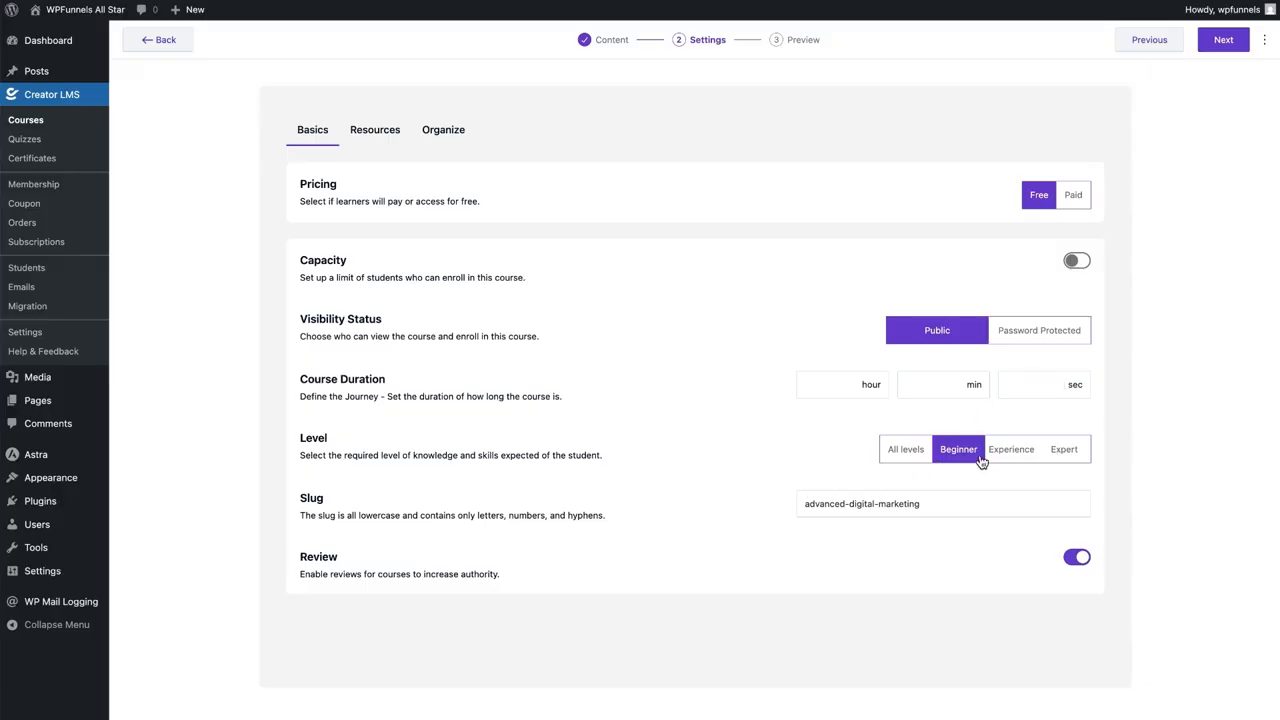
# Set the course level to All levels, enable a certificate under Resources, and choose the gold-bordered template
pyautogui.click(900, 449)
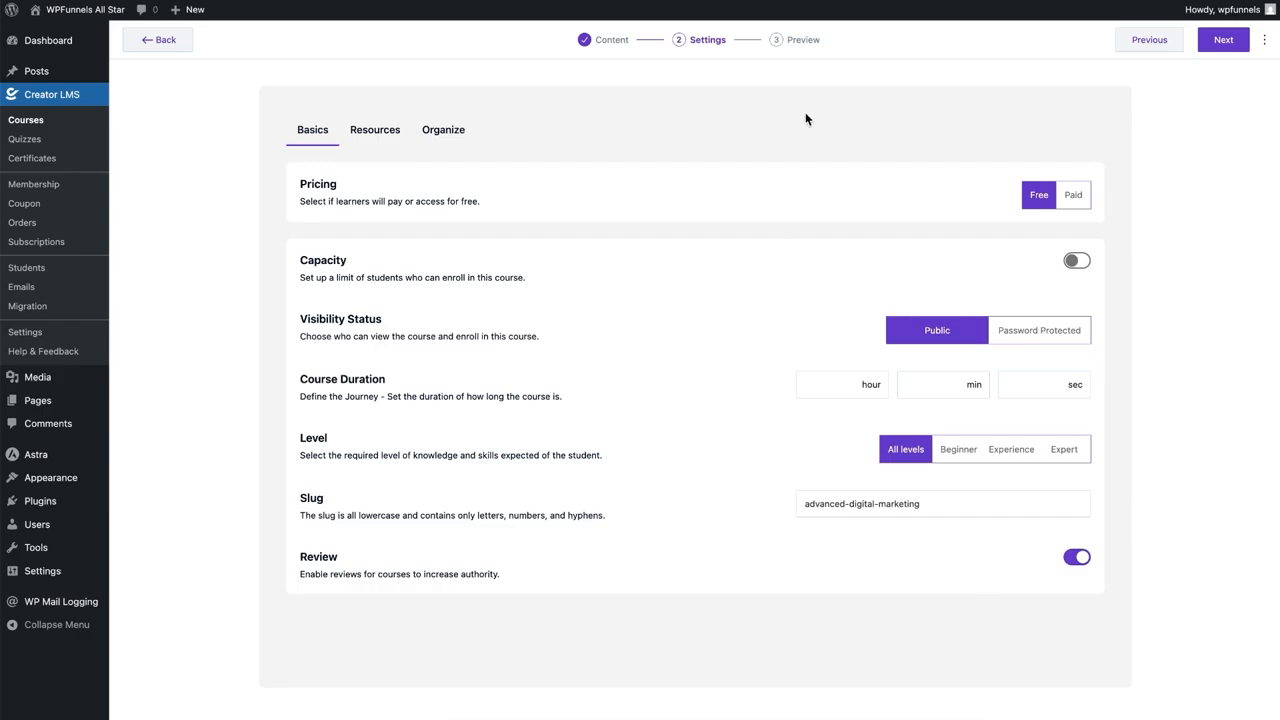
pyautogui.click(380, 134)
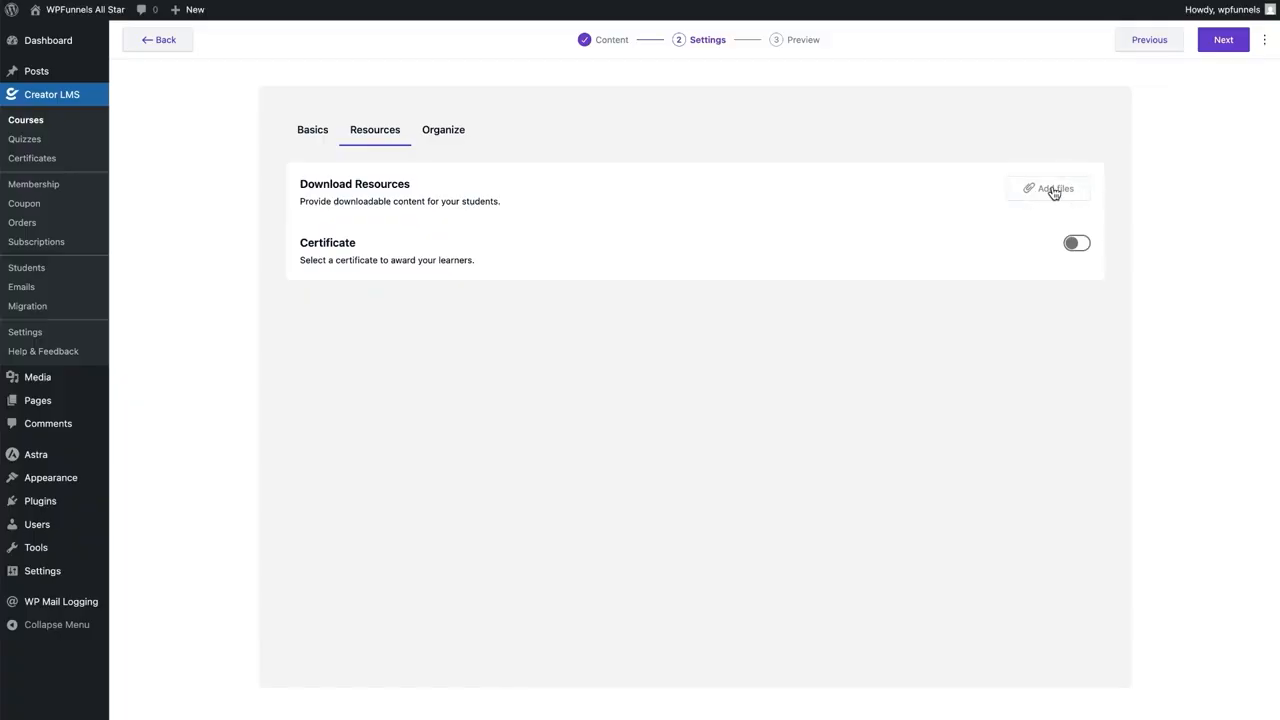
pyautogui.click(1072, 245)
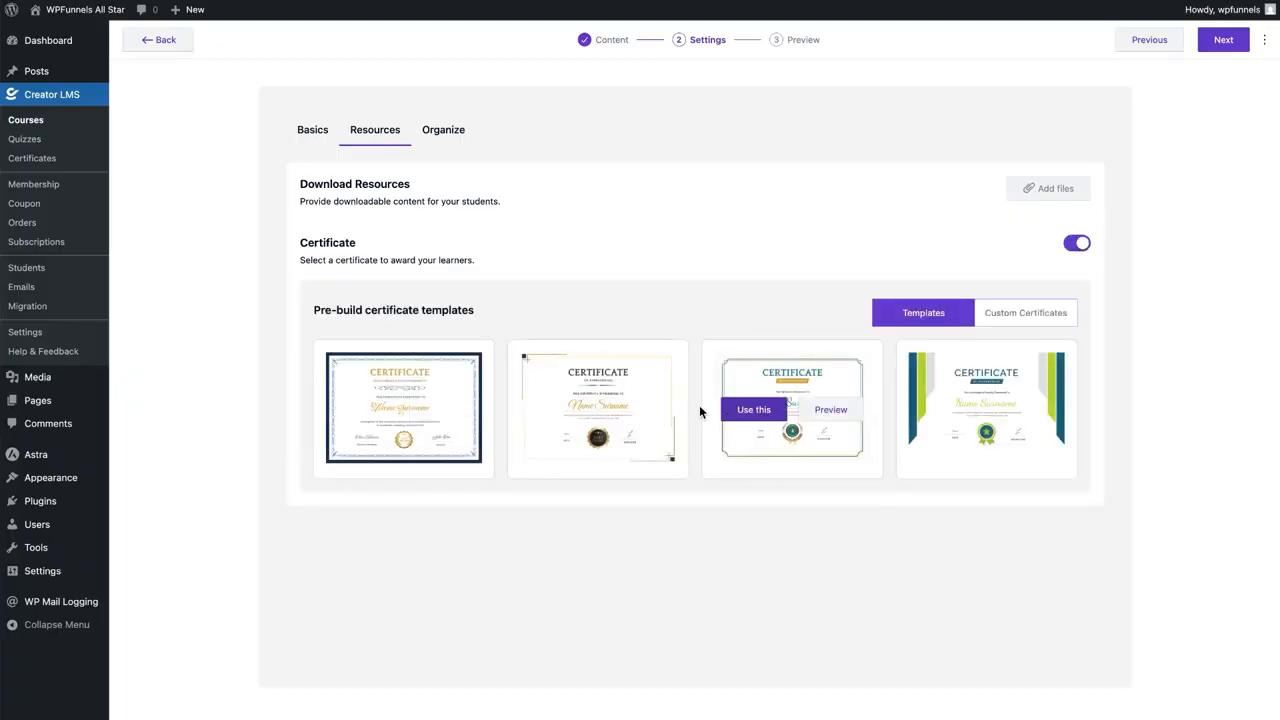
pyautogui.click(560, 409)
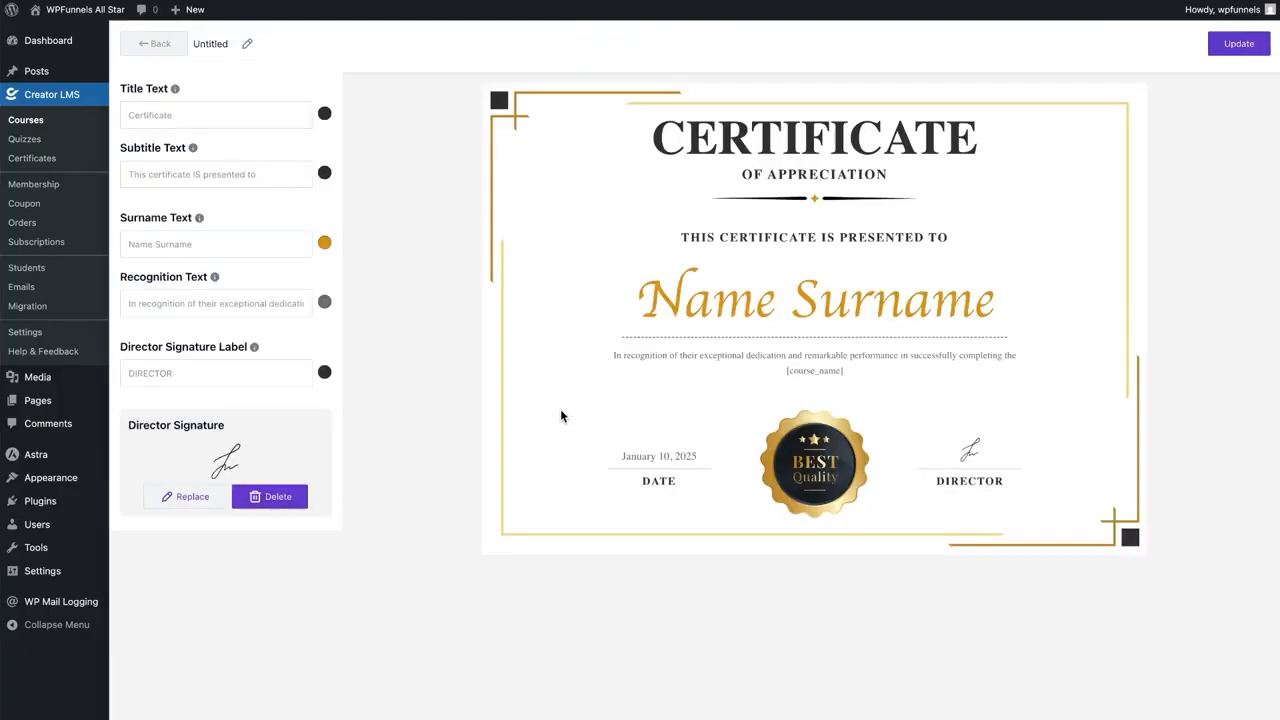
# Save the certificate under the name 'Fundamentals of SEO' and go back to the Resources settings
pyautogui.click(1236, 55)
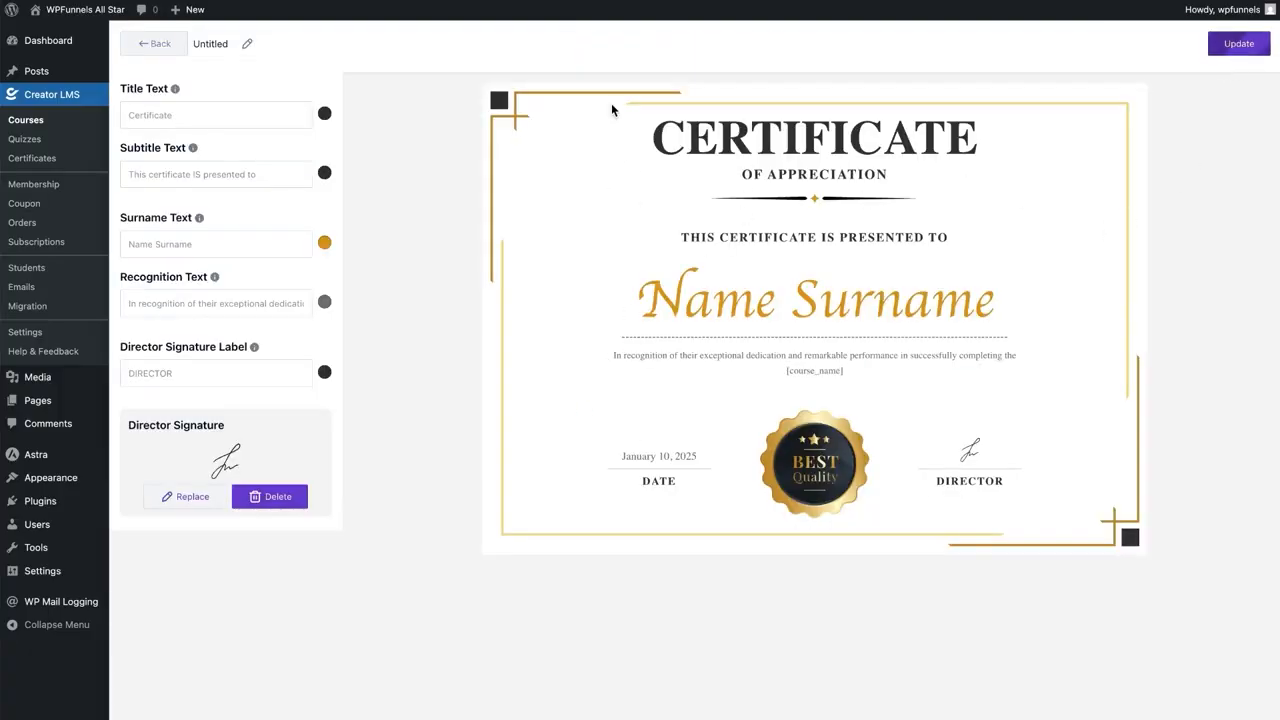
pyautogui.click(247, 44)
pyautogui.doubleClick(249, 44)
pyautogui.write('Fundamentals of SEO')
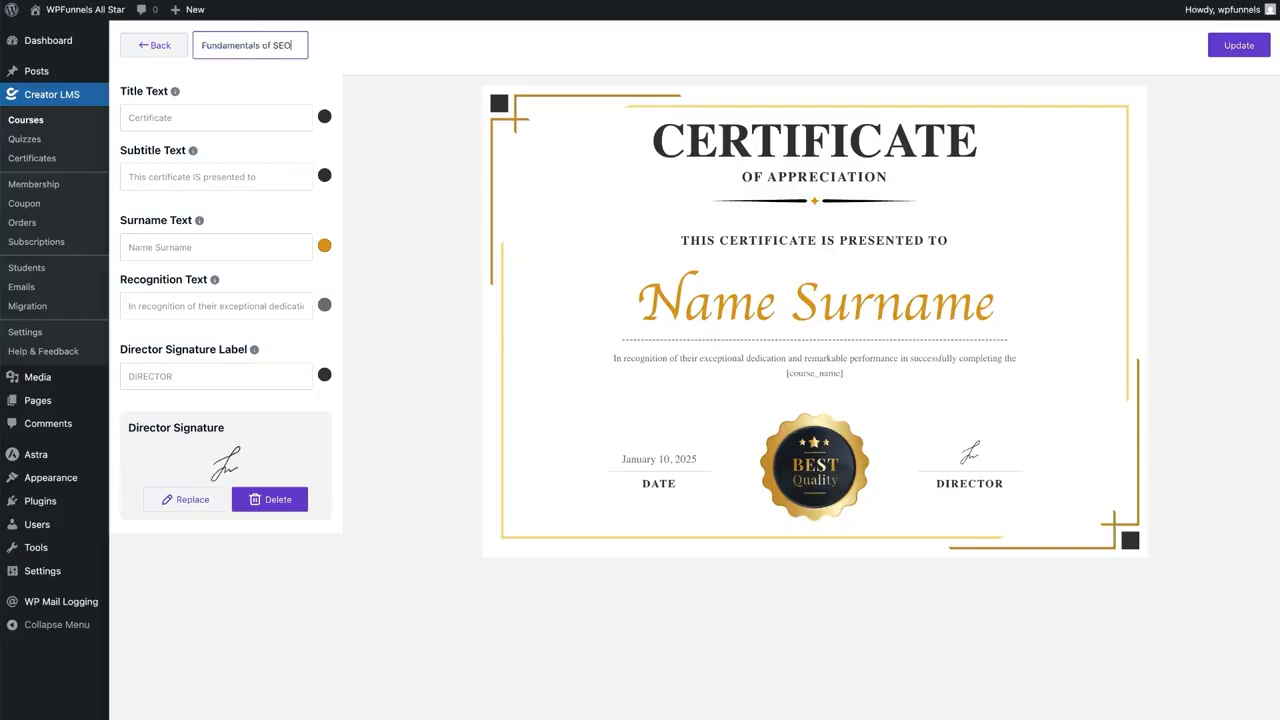
pyautogui.click(1237, 44)
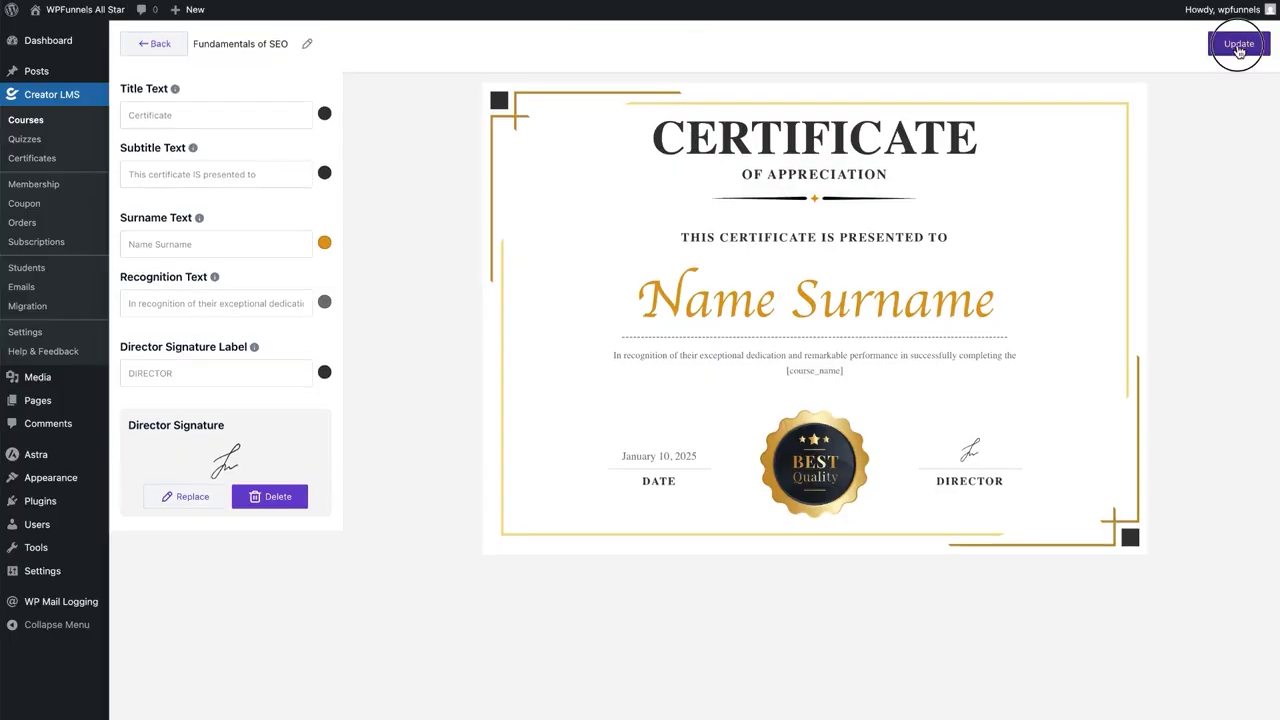
pyautogui.click(140, 44)
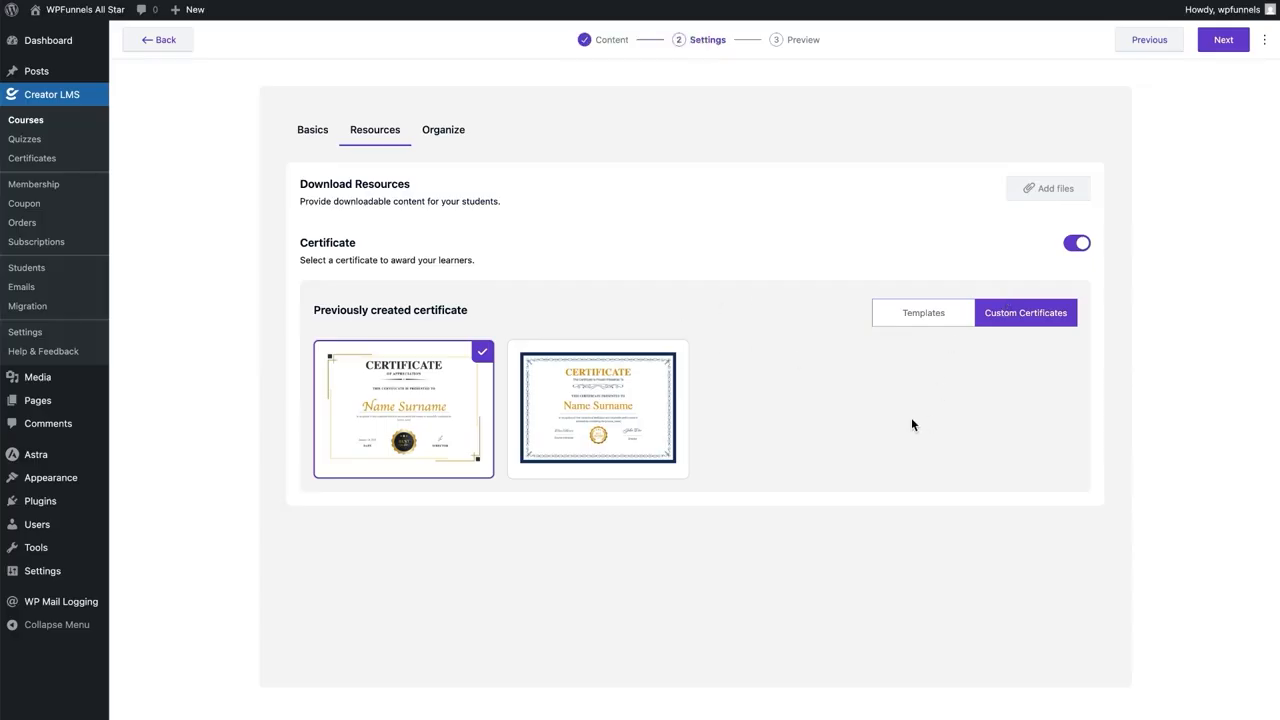
# Review the Organize settings, then advance to the course's Preview step
pyautogui.click(436, 136)
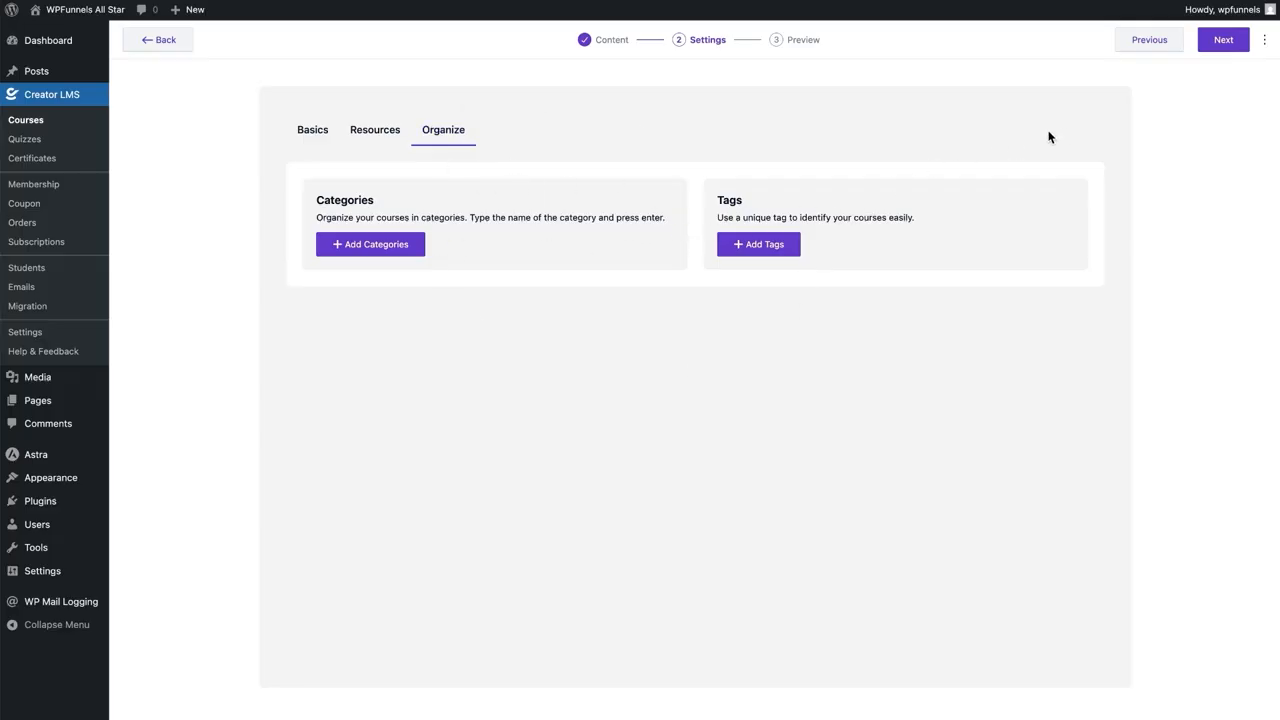
pyautogui.click(1226, 41)
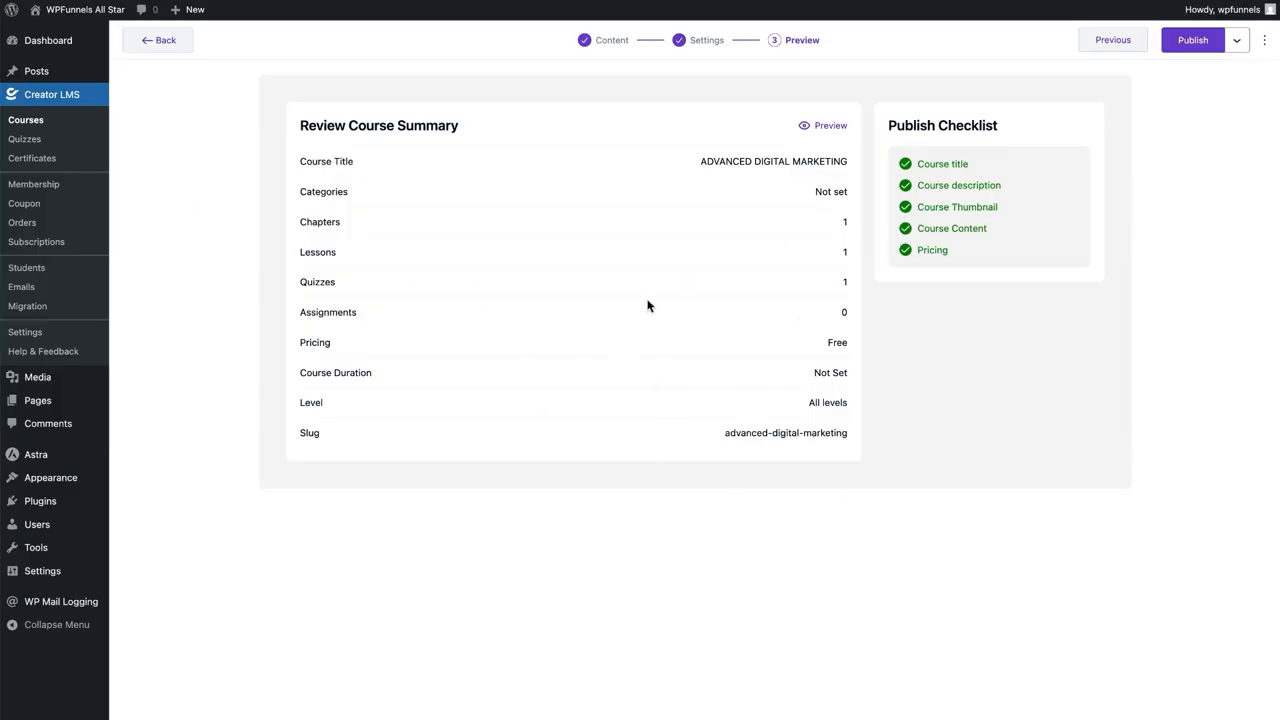
# Preview the course's public page and expand the SEO 101 chapter's contents
pyautogui.click(817, 126)
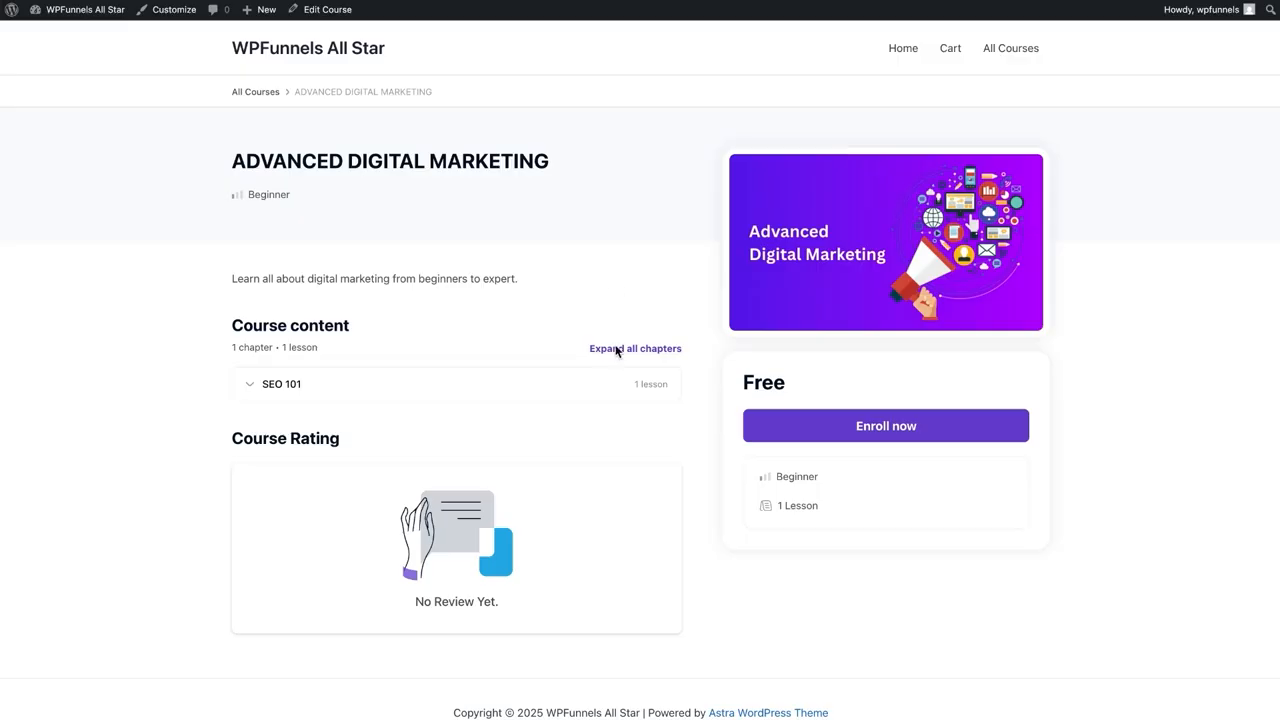
pyautogui.scroll(-1, 613, 345)
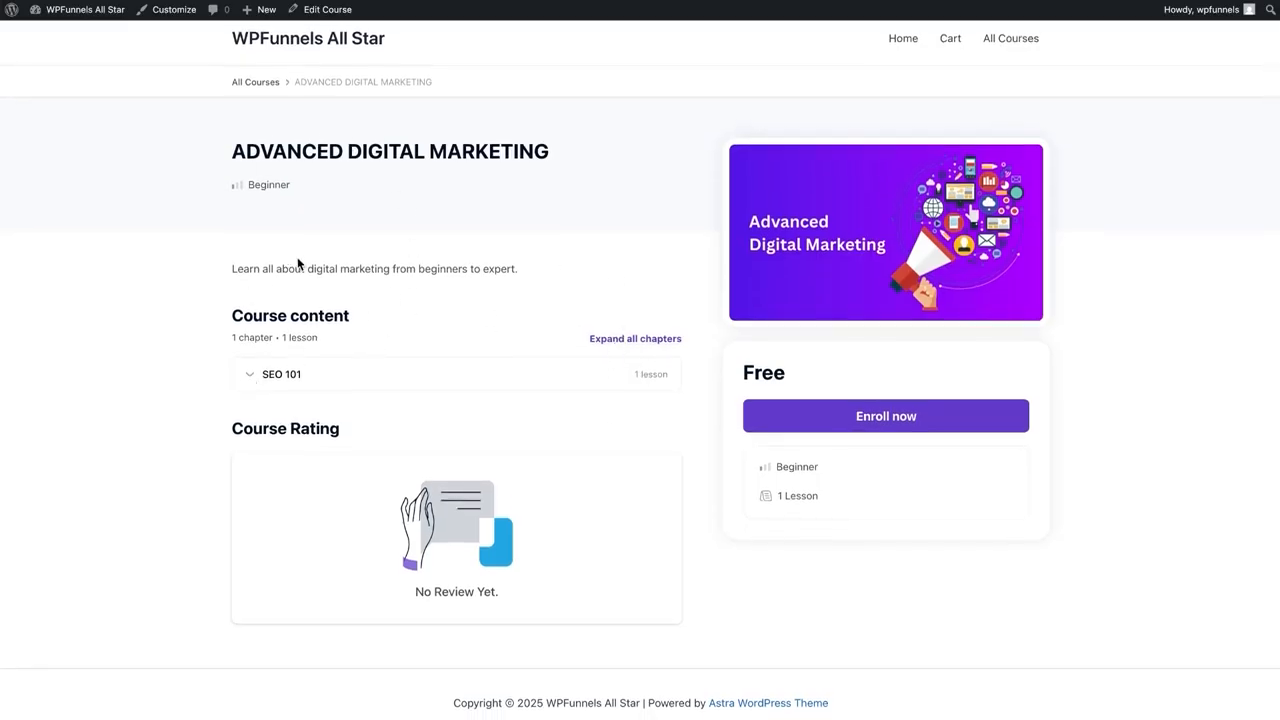
pyautogui.click(250, 376)
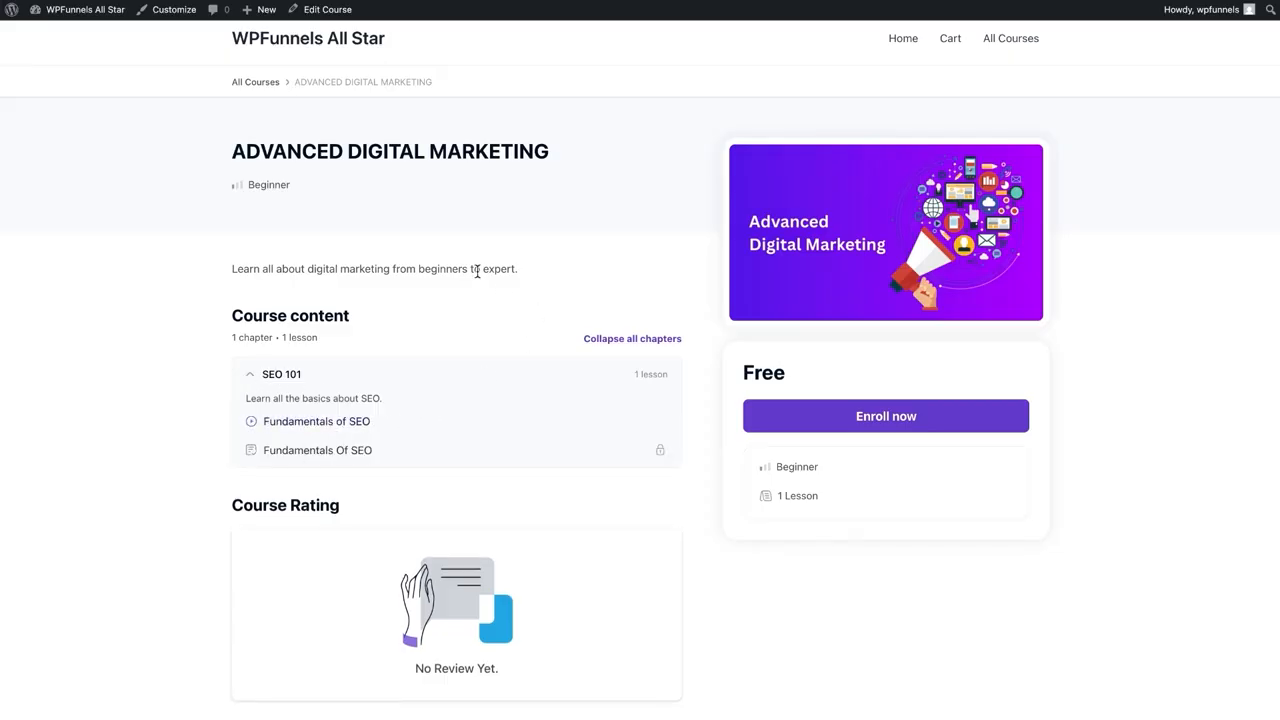
pyautogui.scroll(1, 359, 172)
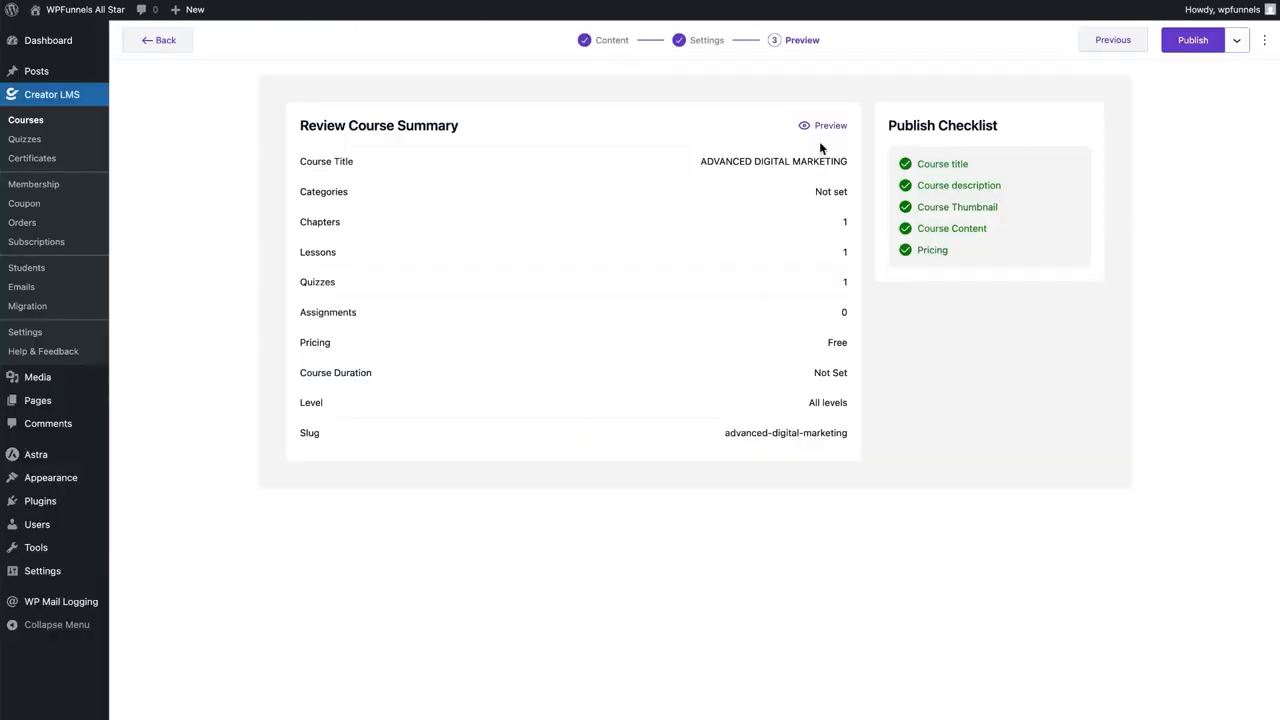
# Publish the course, view its public page, and try enrolling in the free course
pyautogui.click(1193, 45)
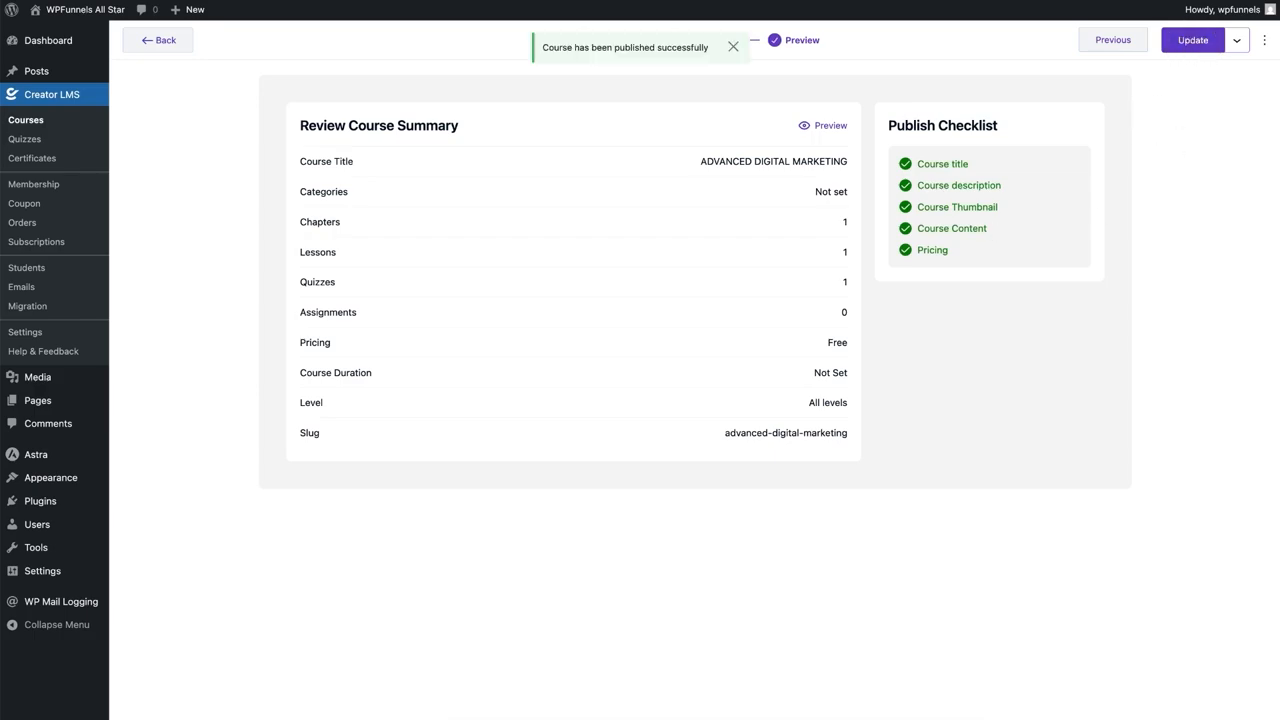
pyautogui.click(824, 126)
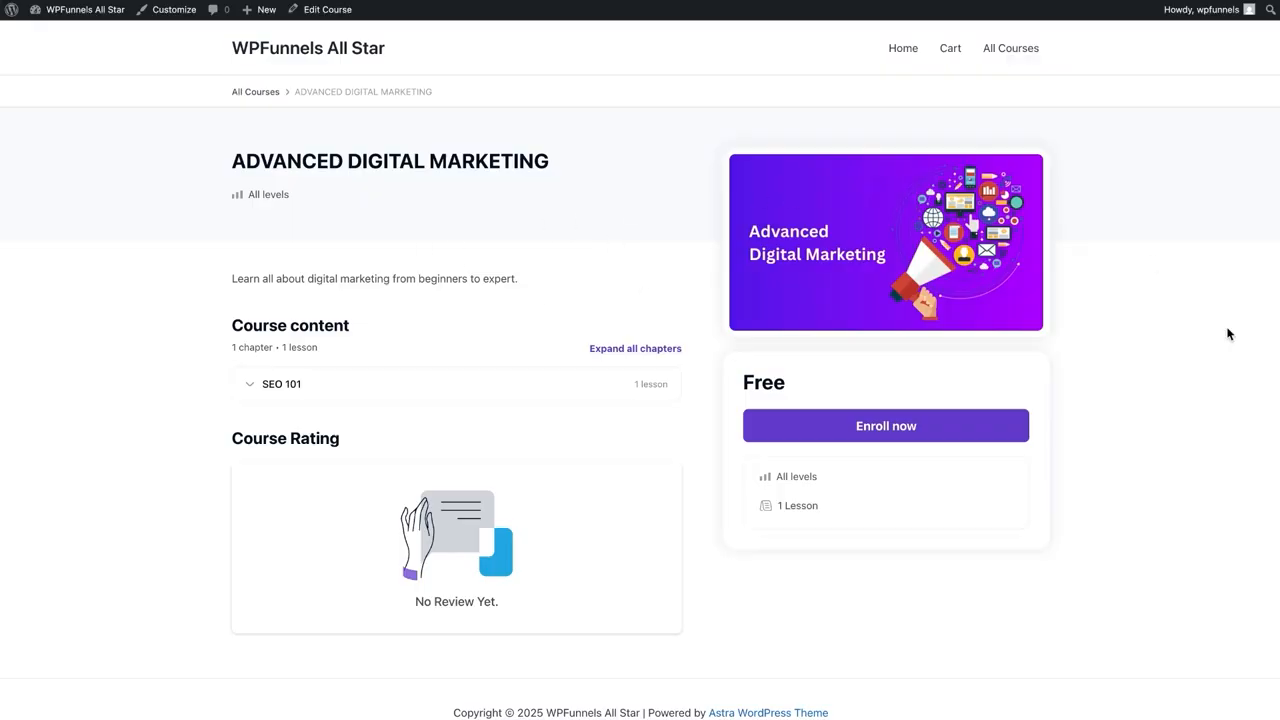
pyautogui.click(924, 438)
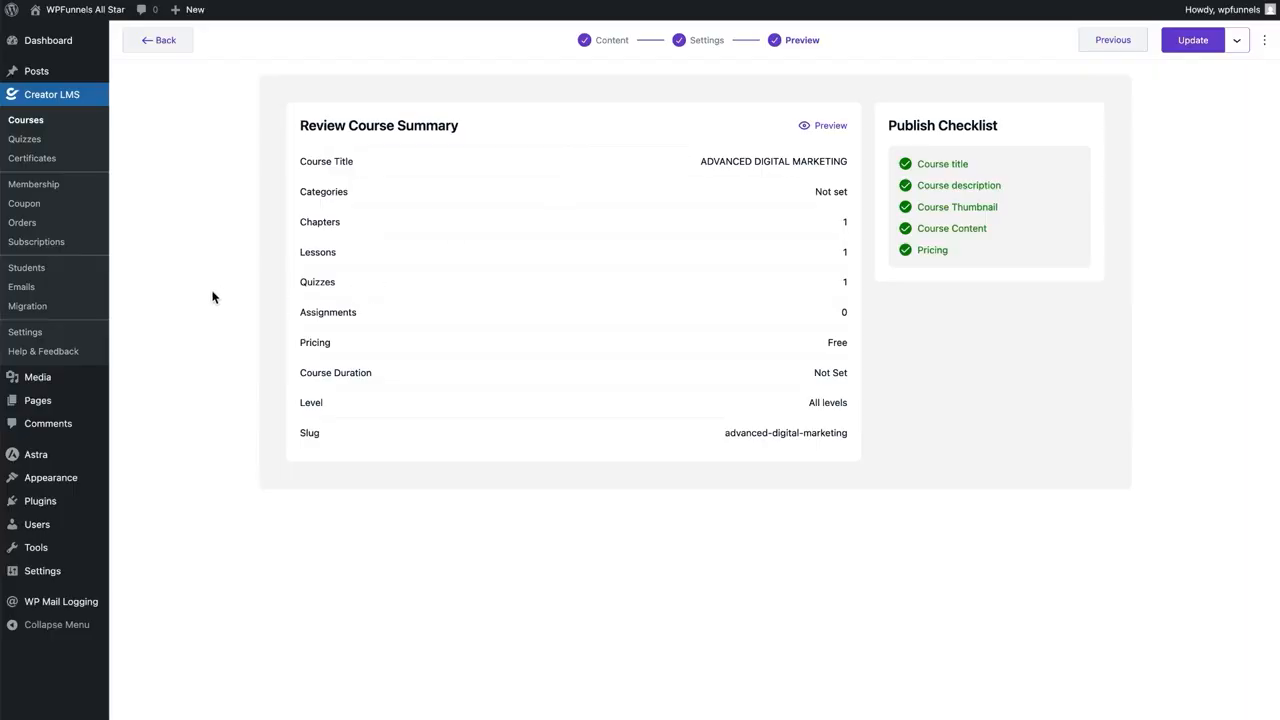
pyautogui.click(25, 331)
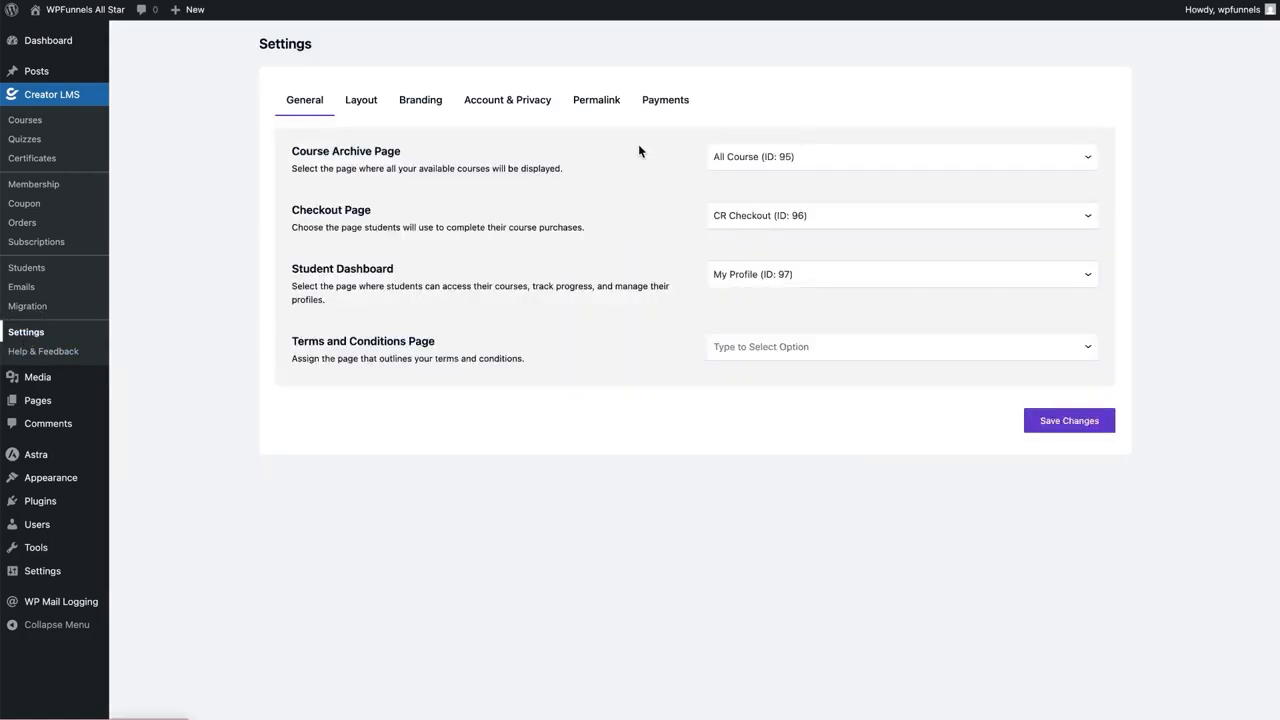
# Review the Payments, Currency and Taxes settings, leaving tax calculations off and Stripe enabled
pyautogui.click(664, 108)
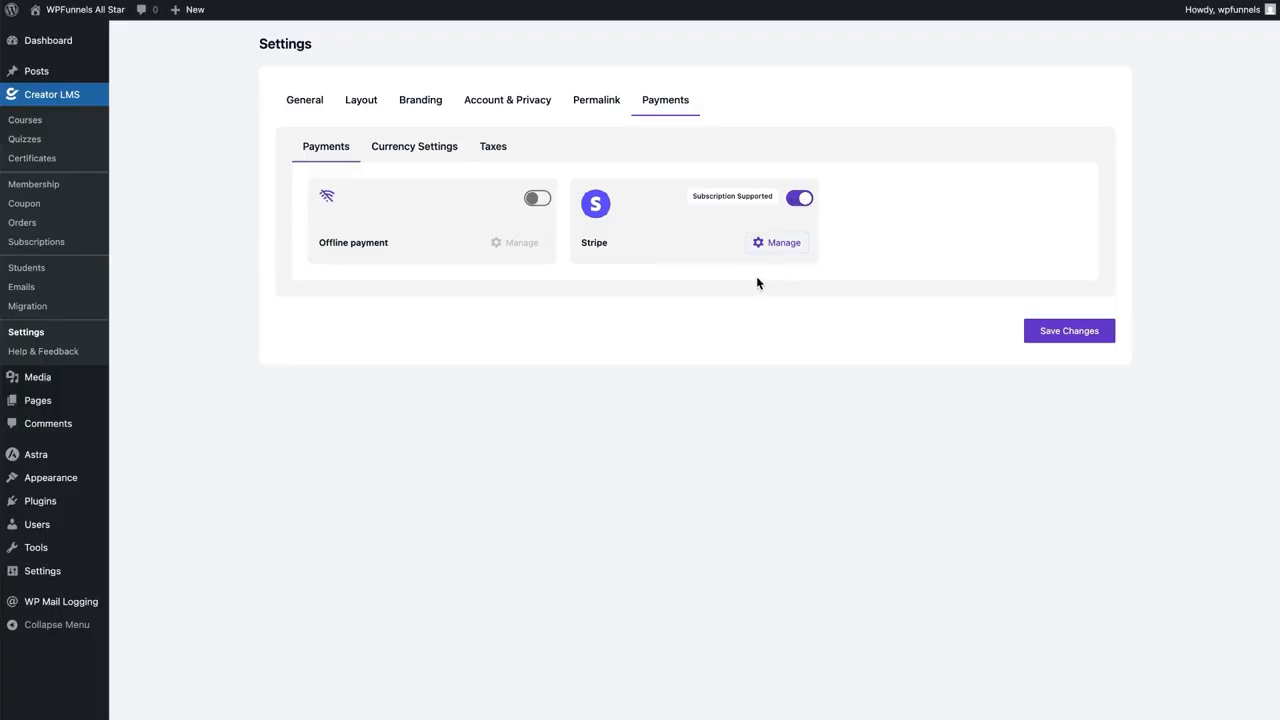
pyautogui.click(447, 150)
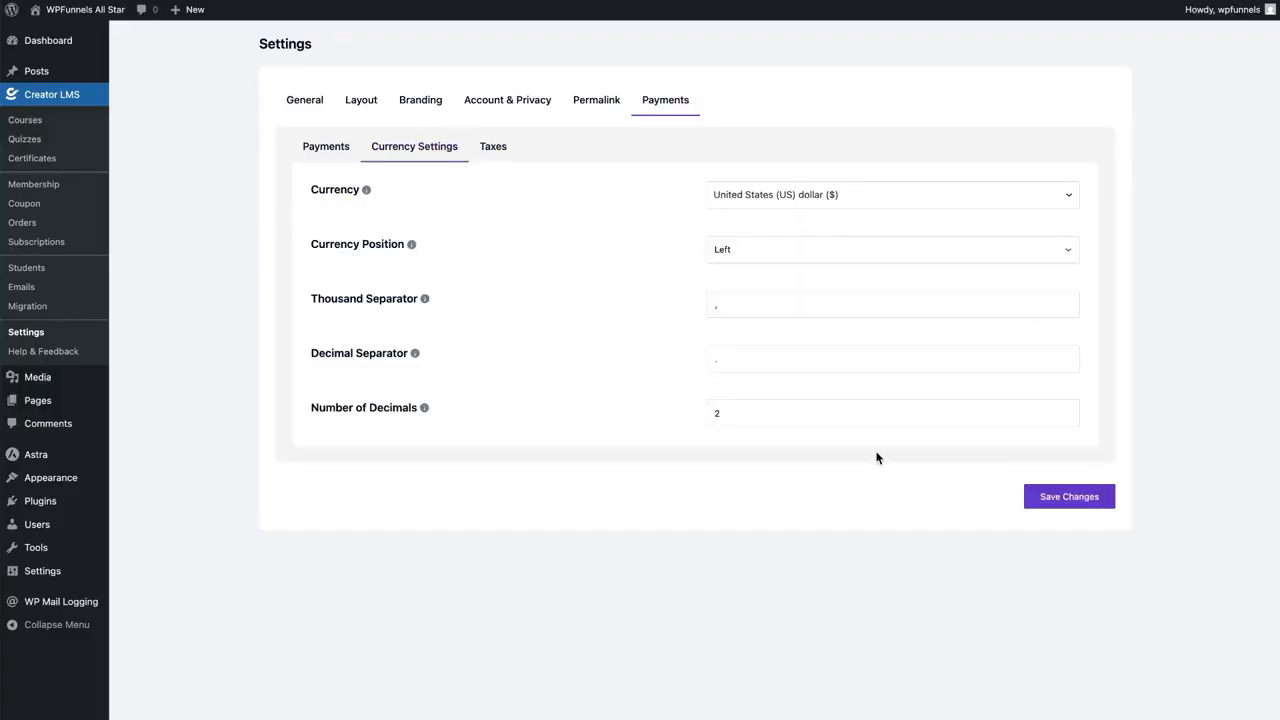
pyautogui.click(495, 152)
pyautogui.click(1060, 197)
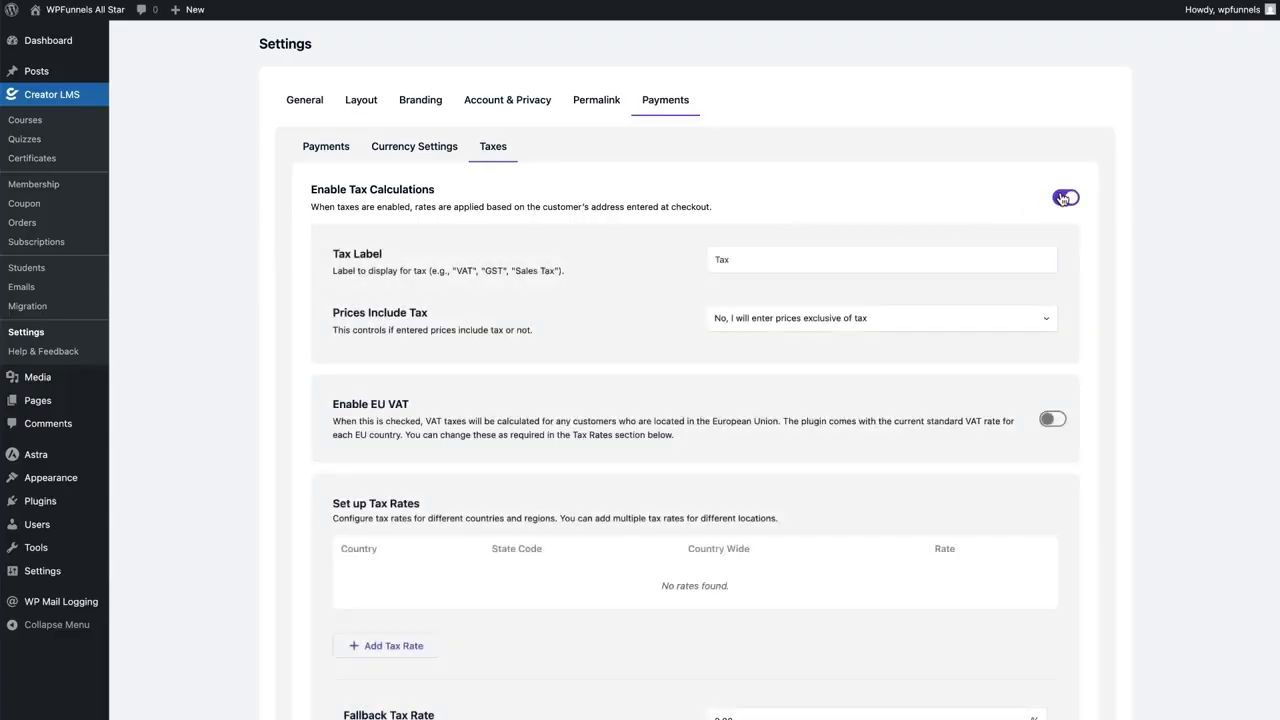
pyautogui.click(1062, 198)
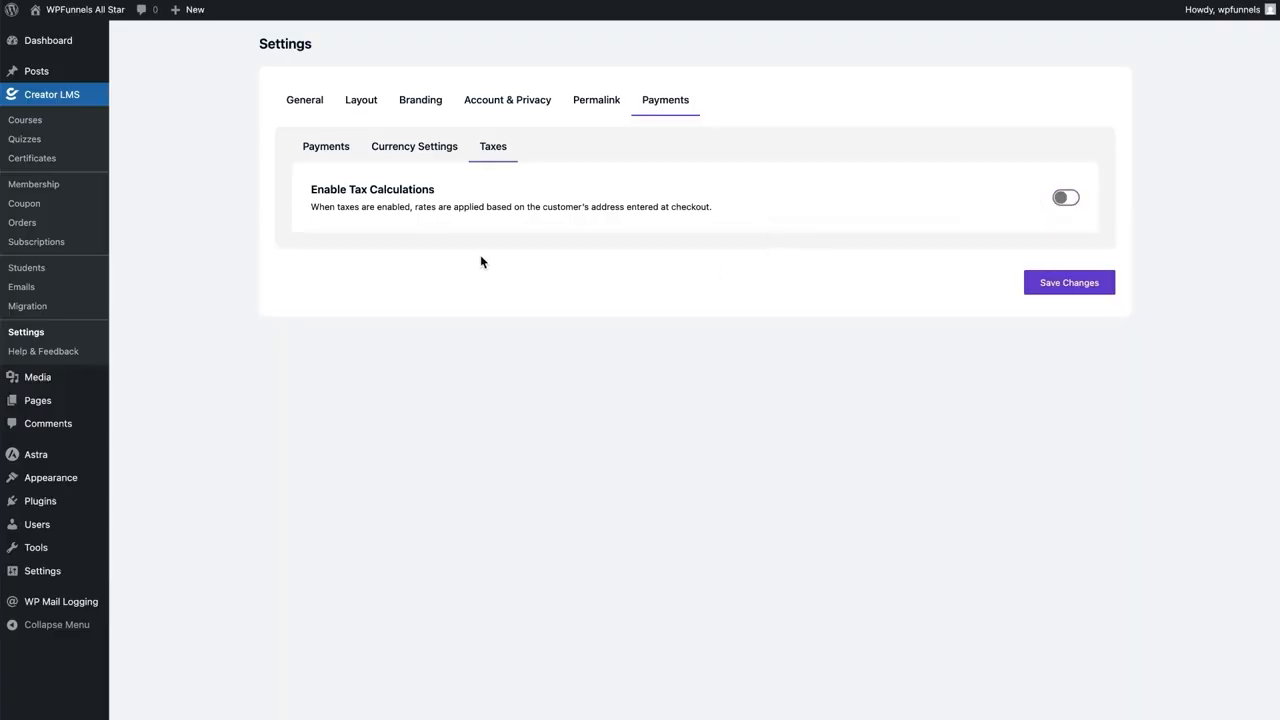
pyautogui.click(312, 148)
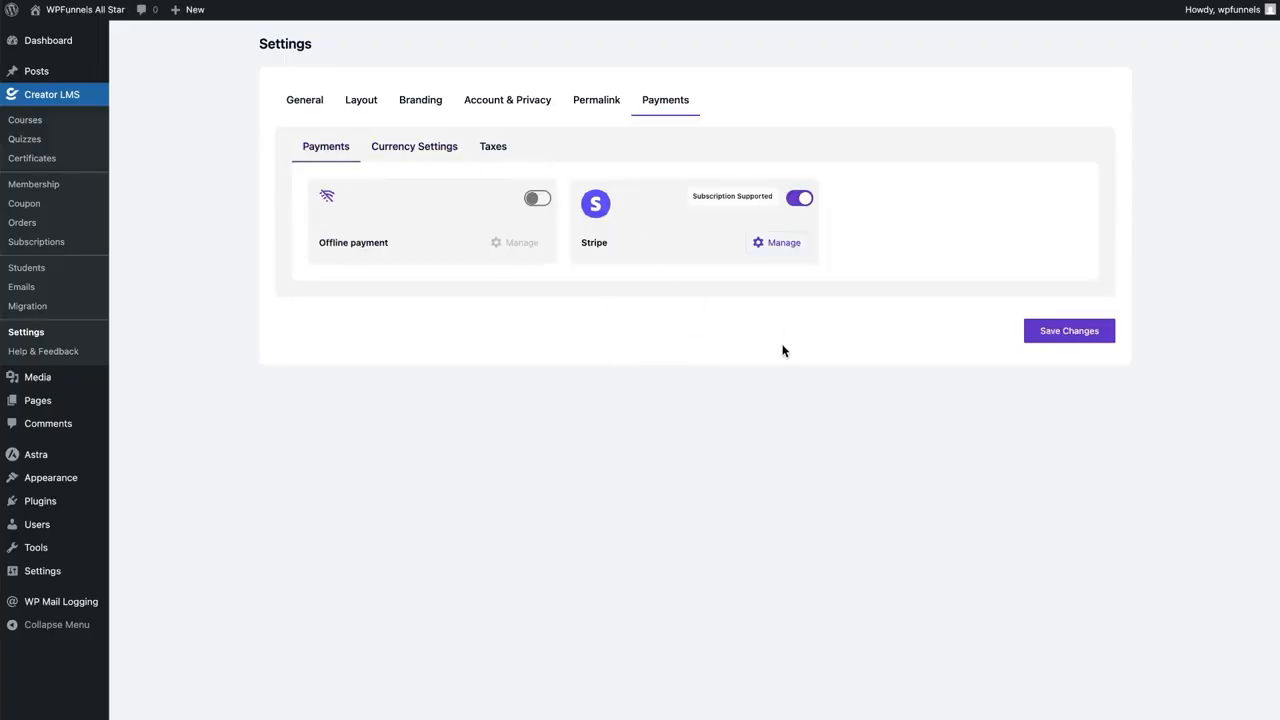
pyautogui.click(770, 243)
pyautogui.click(24, 127)
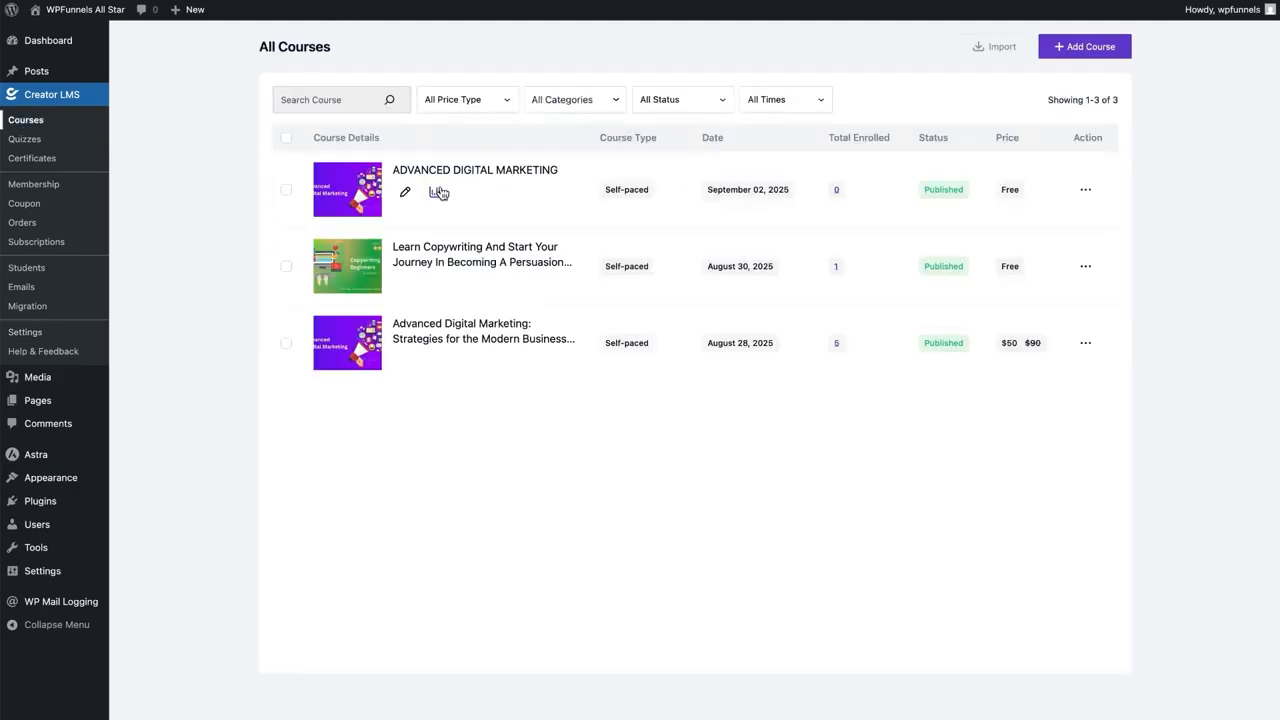
# Make ADVANCED DIGITAL MARKETING a paid course with regular price $50 and sale price $20
pyautogui.click(405, 192)
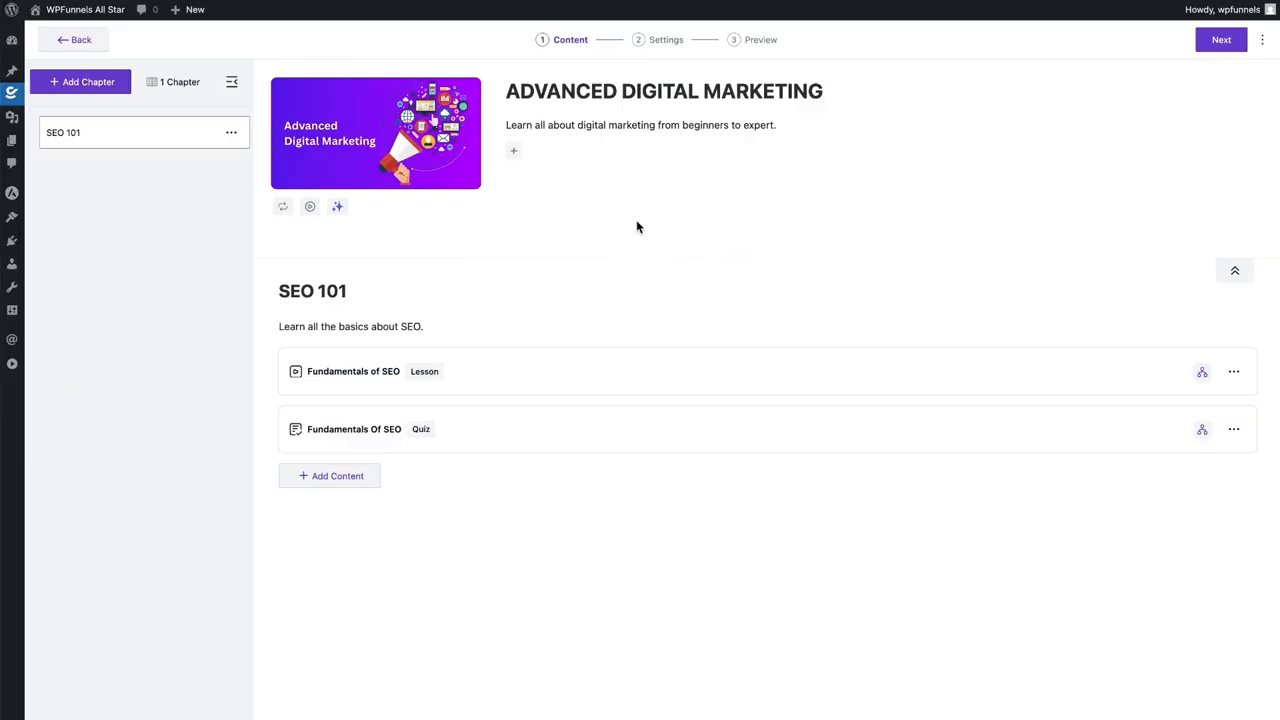
pyautogui.click(660, 44)
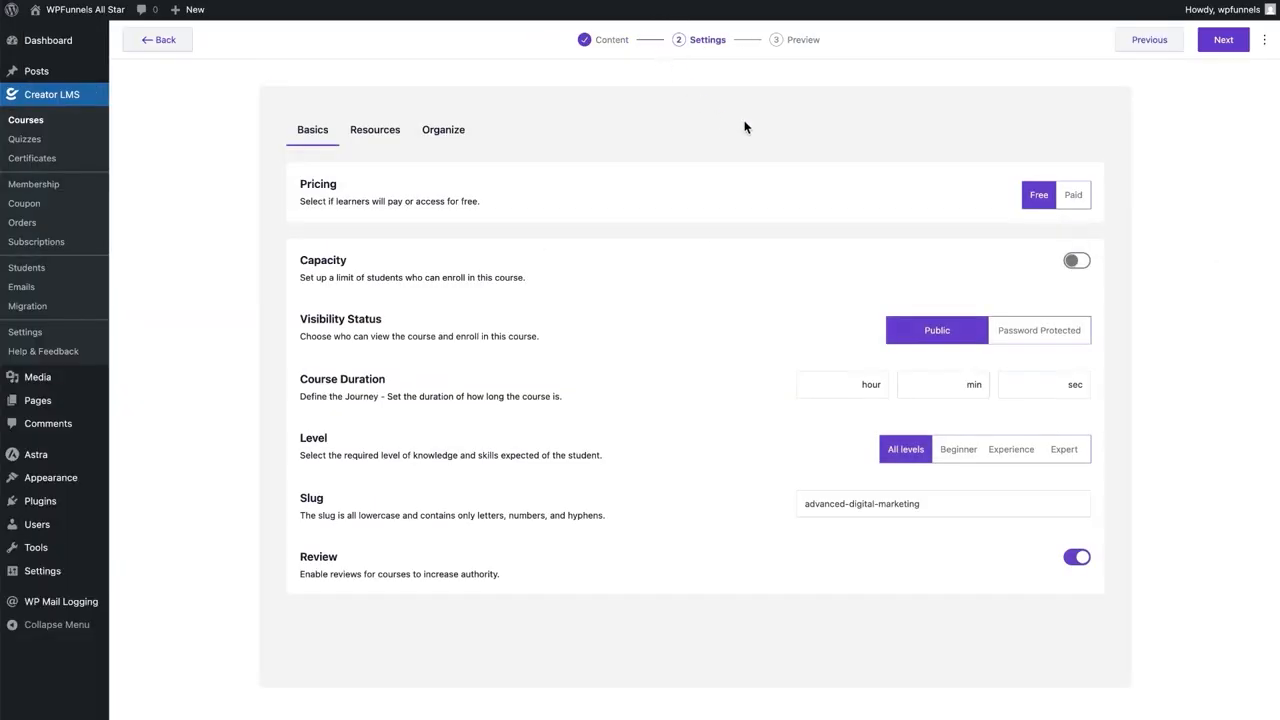
pyautogui.click(1073, 195)
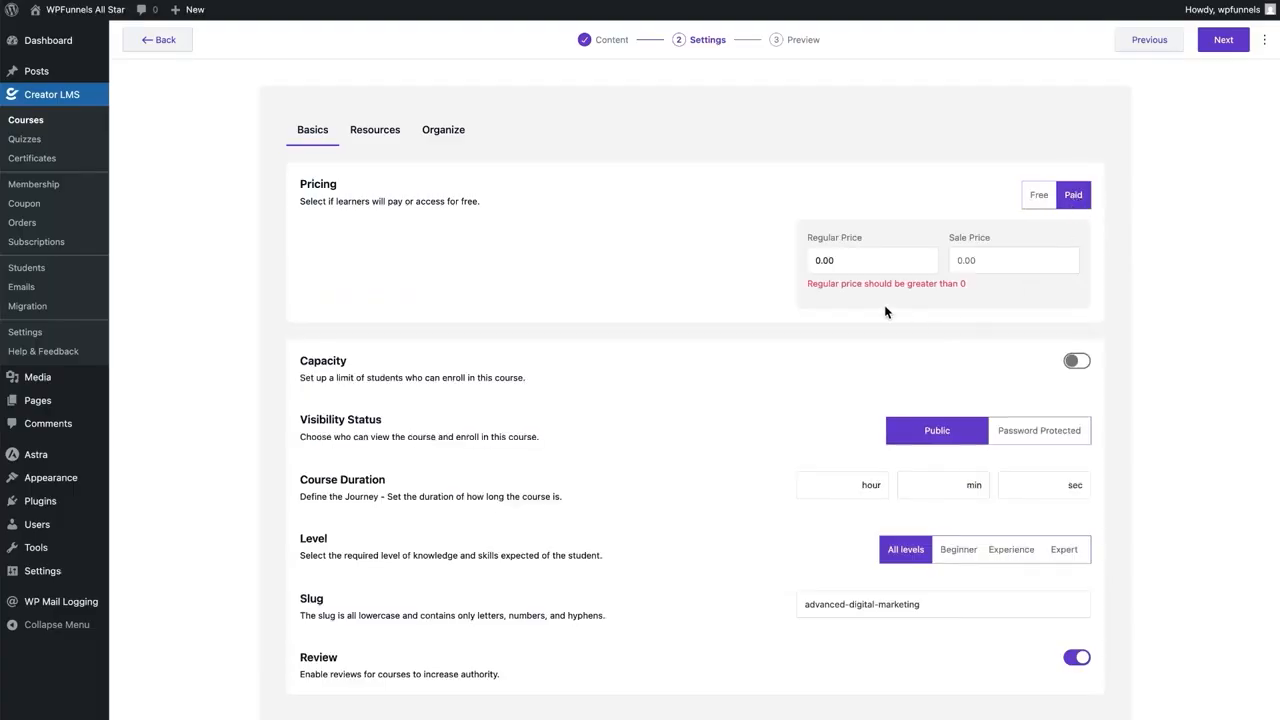
pyautogui.click(802, 262)
pyautogui.write('50')
pyautogui.click(990, 261)
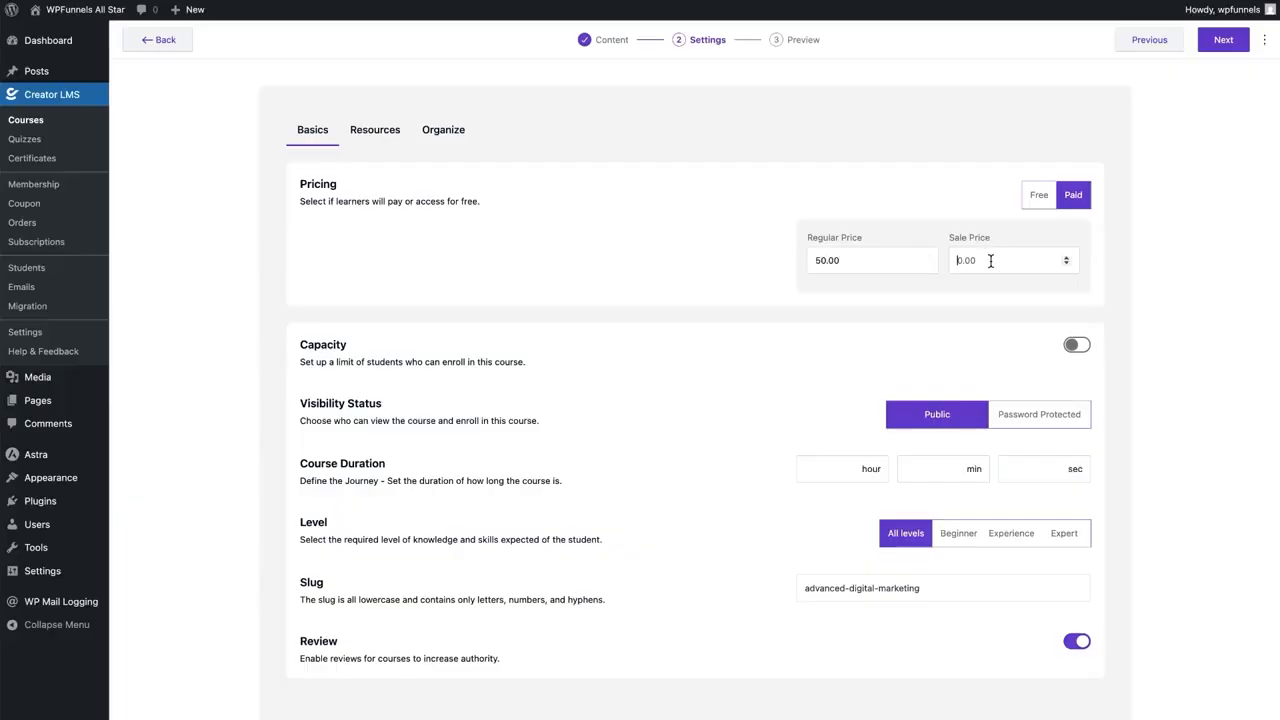
pyautogui.write('2')
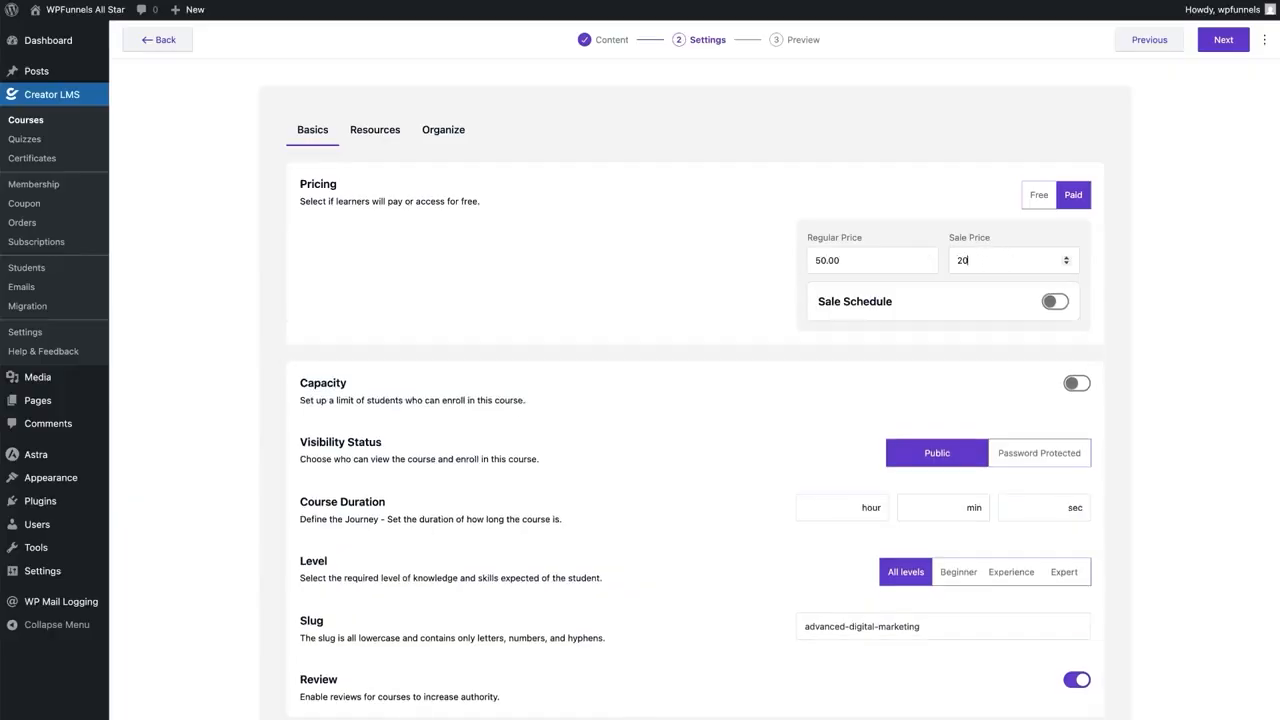
pyautogui.write('0')
pyautogui.click(1132, 275)
# Leave the sale schedule off and save the updated course pricing
pyautogui.click(1052, 302)
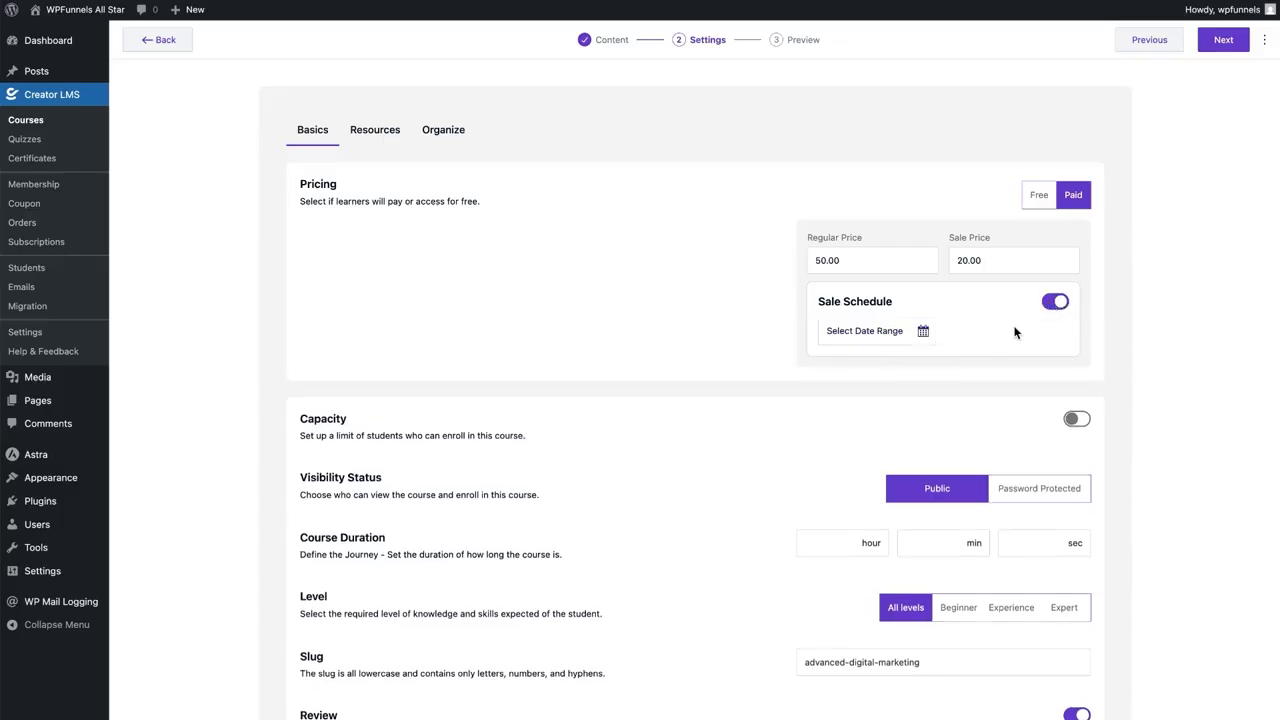
pyautogui.click(1048, 305)
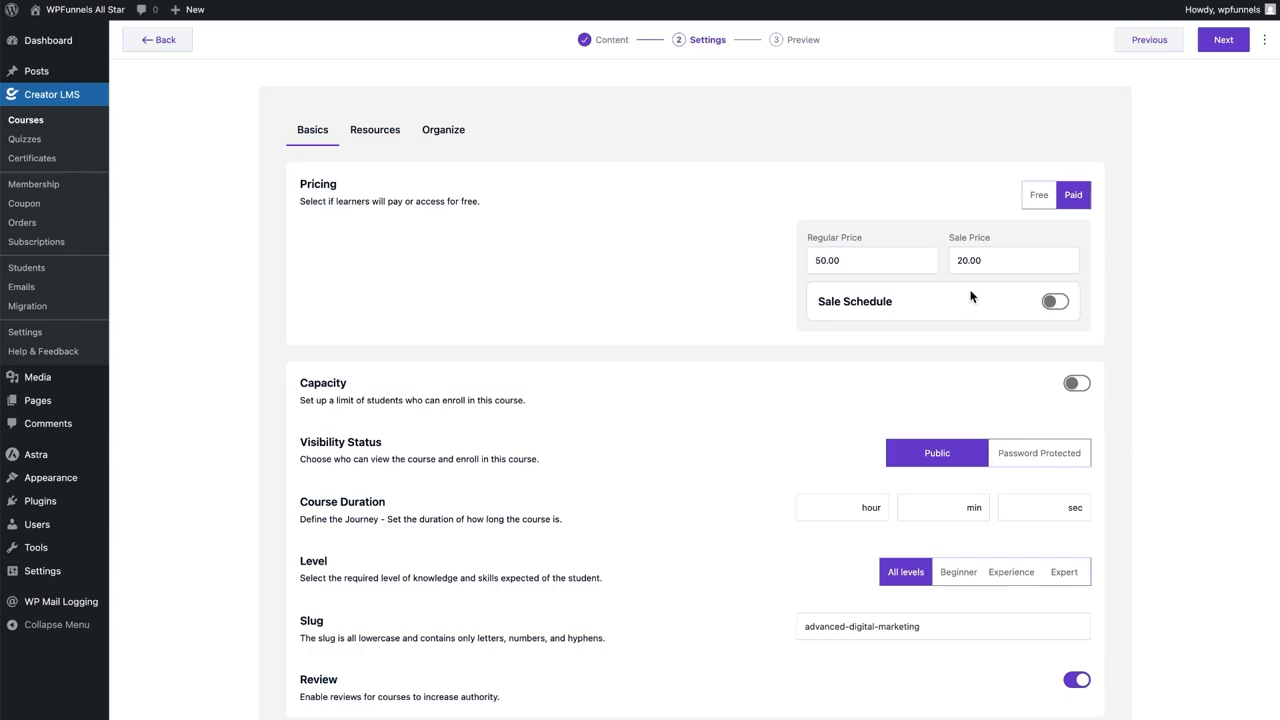
pyautogui.click(1222, 42)
pyautogui.click(1214, 44)
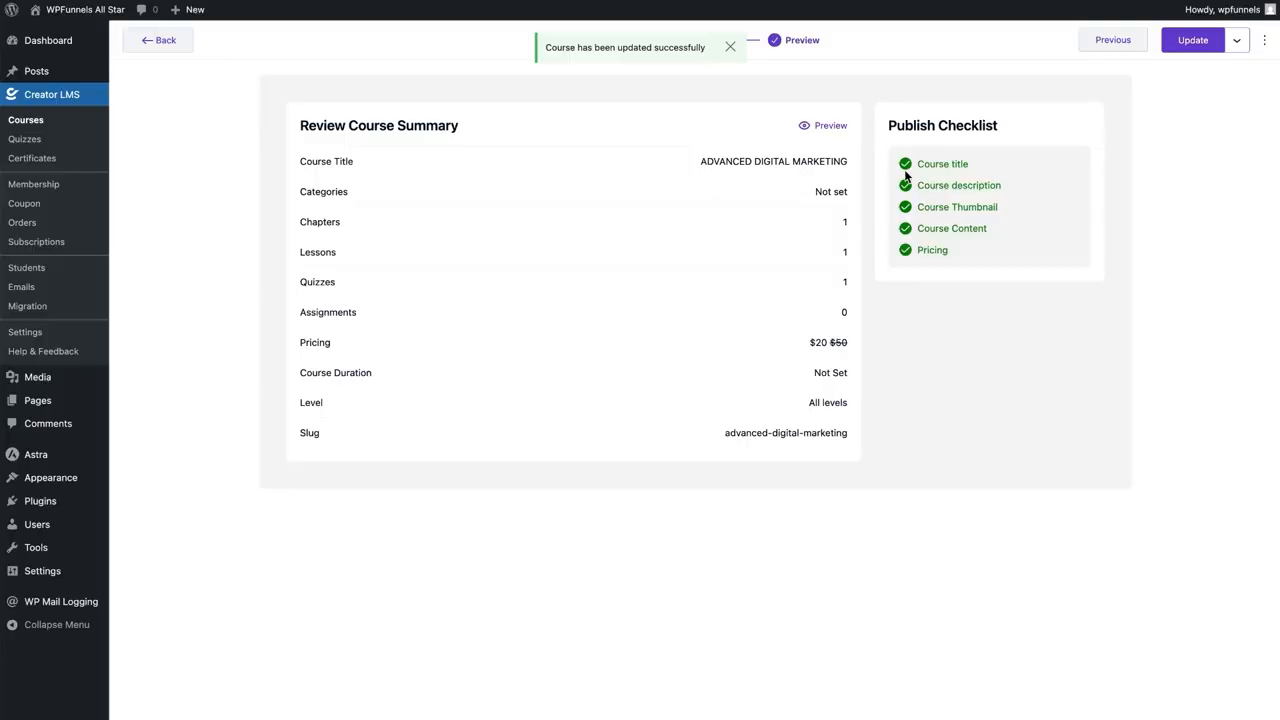
# Preview the course's public page and try buying it at the discounted price
pyautogui.click(815, 125)
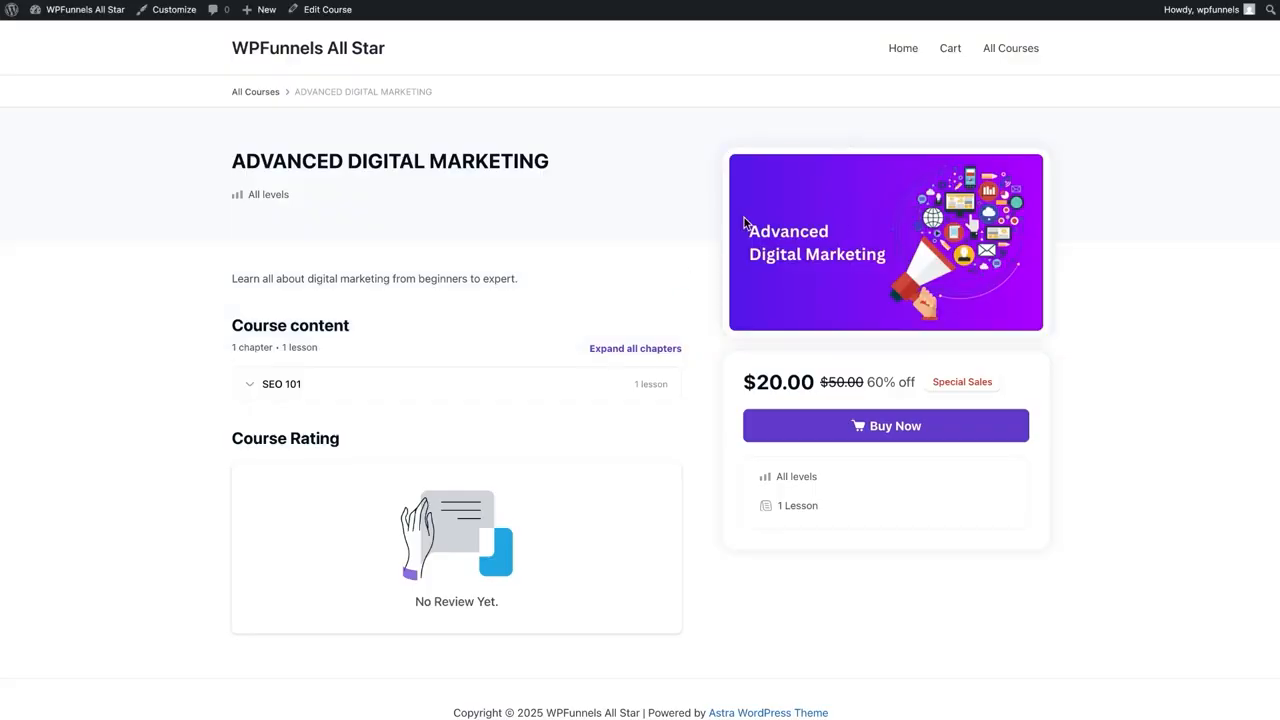
pyautogui.click(875, 427)
pyautogui.click(230, 1)
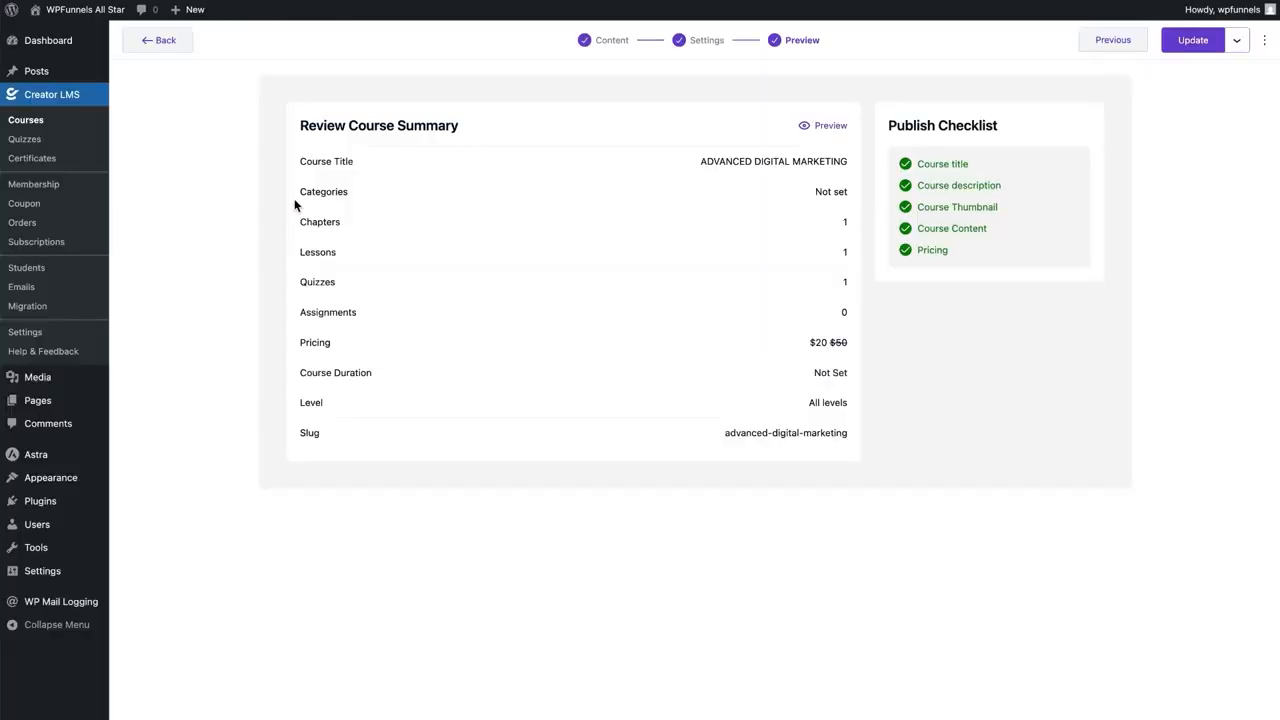
pyautogui.click(40, 121)
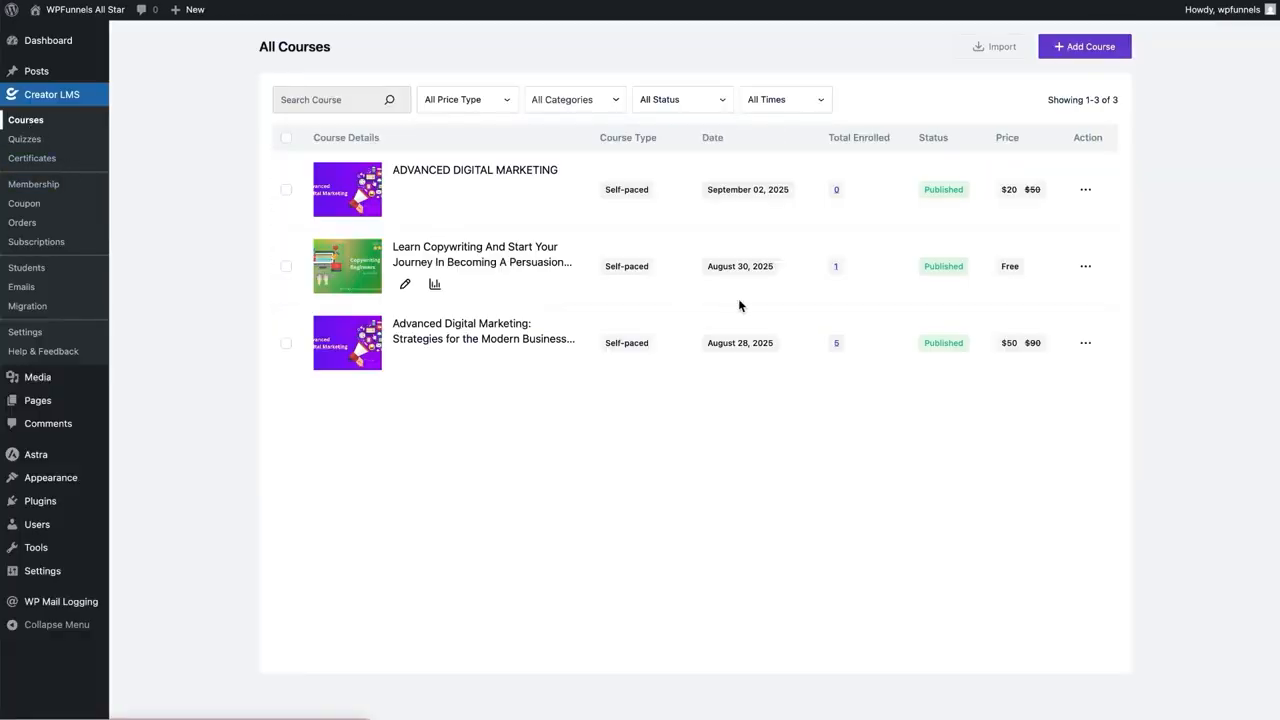
# View the third course's public page, expand 'Advanced SEO & Content Strategy', and choose Buy Now
pyautogui.click(1085, 345)
pyautogui.click(1085, 345)
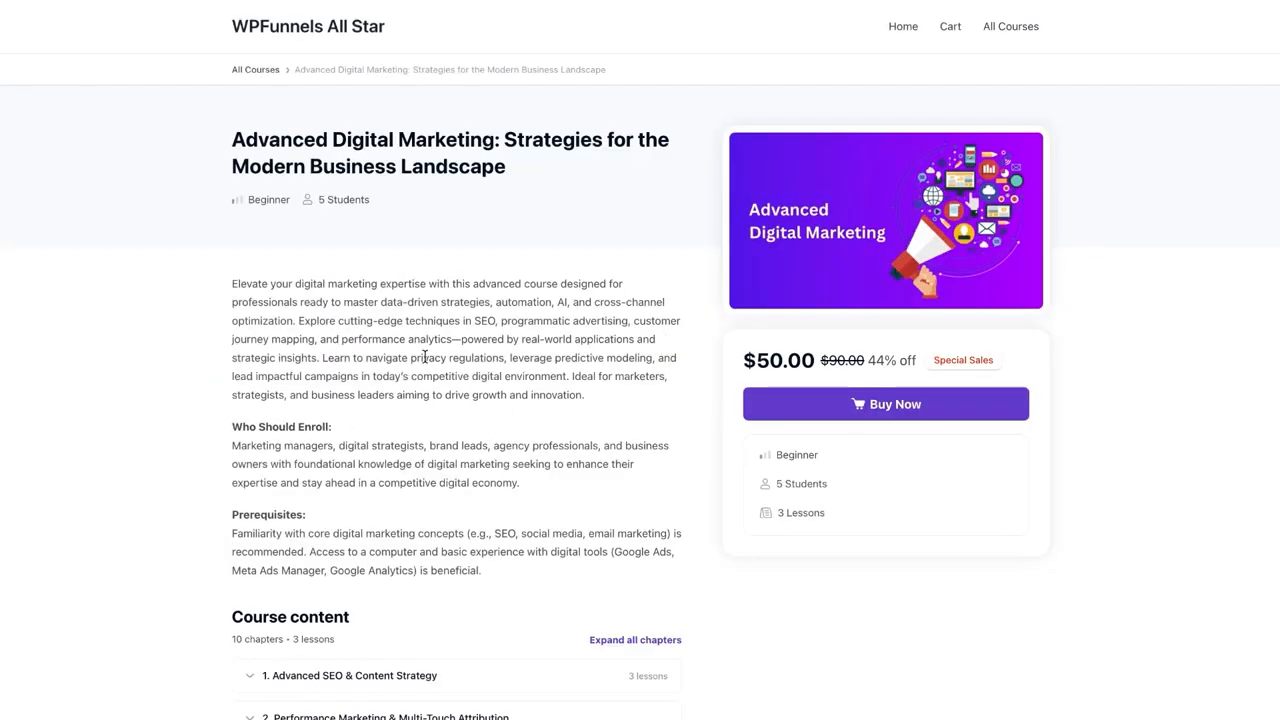
pyautogui.scroll(-5, 453, 316)
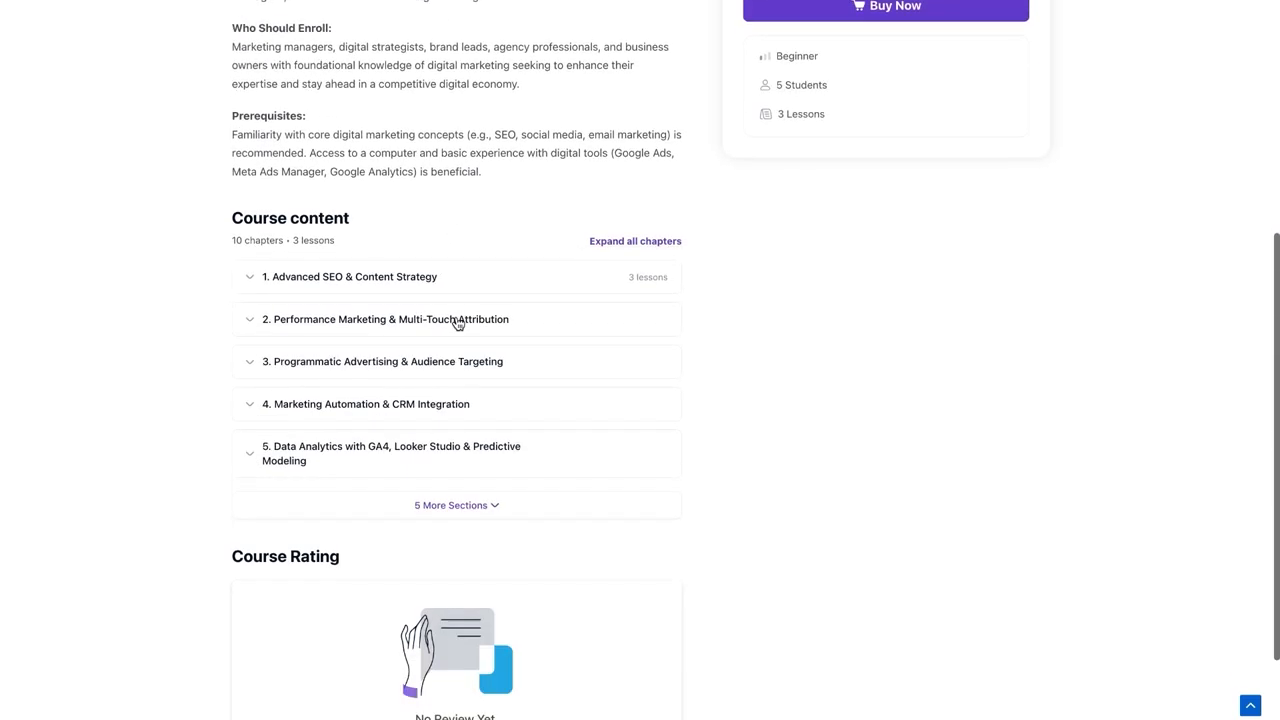
pyautogui.click(249, 278)
pyautogui.scroll(1, 386, 408)
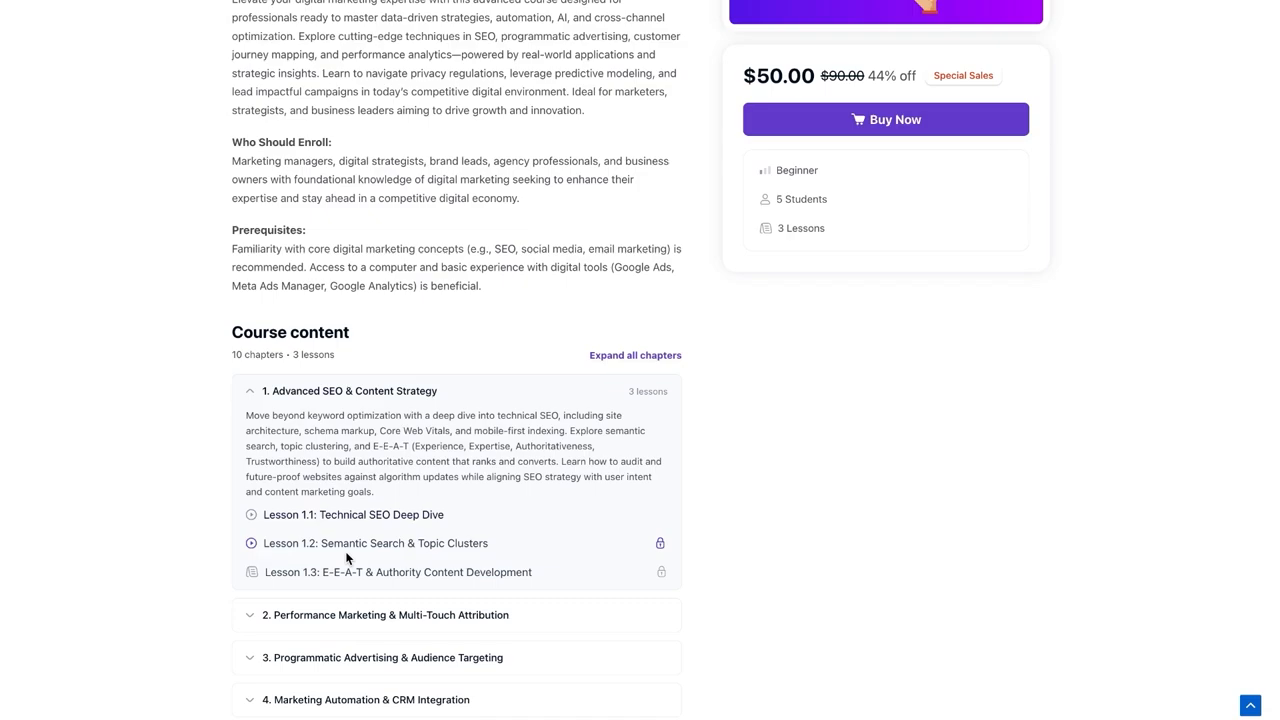
pyautogui.scroll(1, 586, 551)
pyautogui.scroll(2, 618, 400)
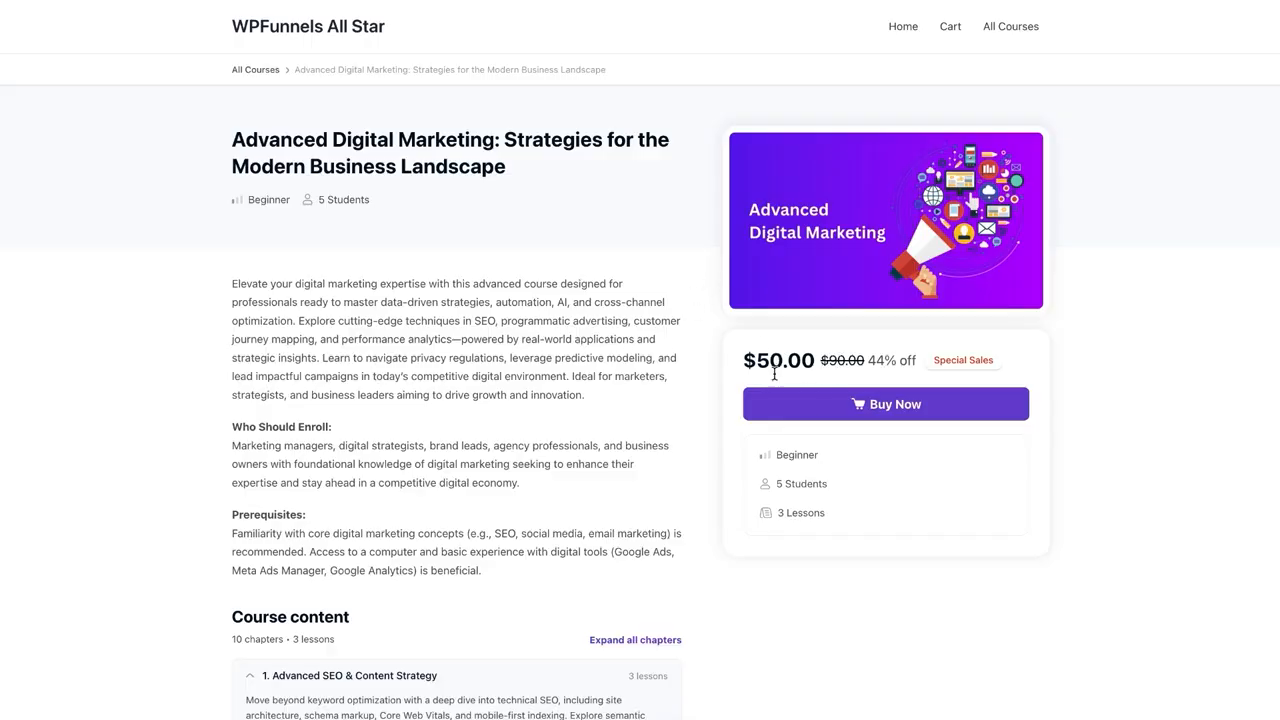
pyautogui.click(829, 413)
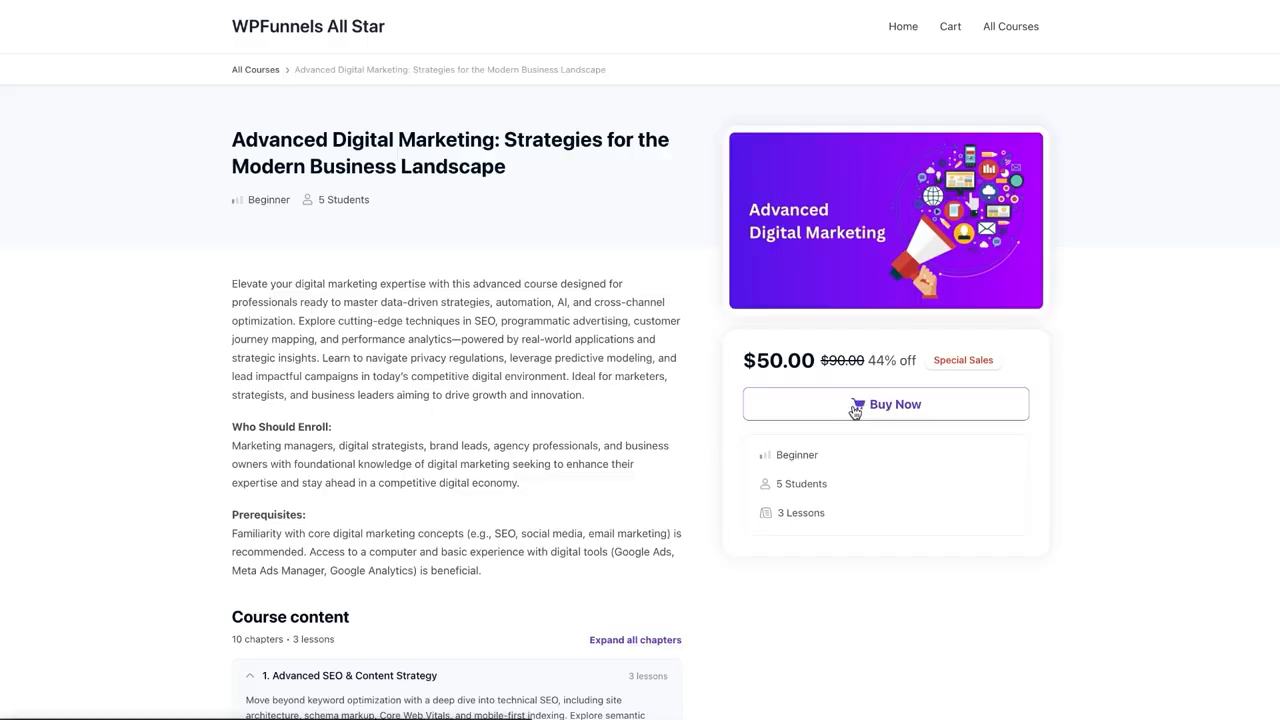
pyautogui.click(838, 406)
# On the checkout page, enter the customer's e-mail, name and billing address with state California
pyautogui.click(862, 406)
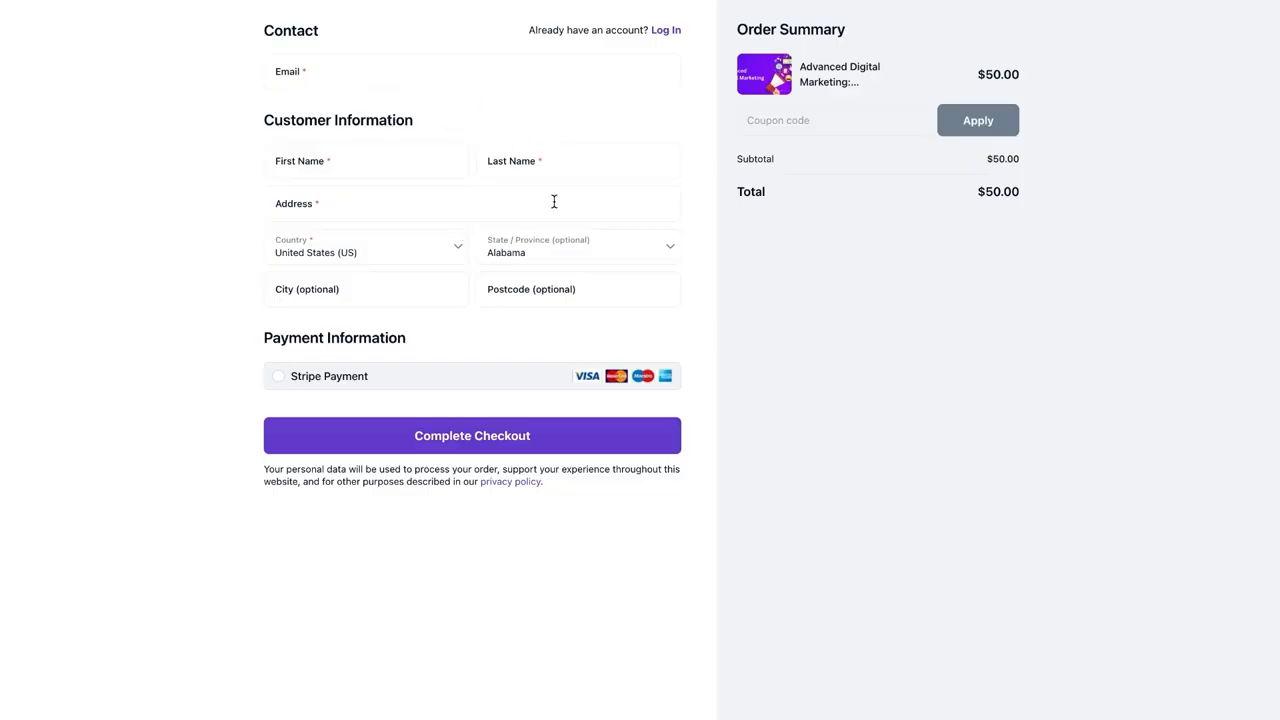
pyautogui.click(403, 71)
pyautogui.click(357, 169)
pyautogui.write('C S')
pyautogui.press('Tab')
pyautogui.write('Sultan')
pyautogui.press('Tab')
pyautogui.write('1 Main St.')
pyautogui.click(585, 248)
pyautogui.click(585, 315)
pyautogui.press('Tab')
pyautogui.write('San Jose')
pyautogui.press('Tab')
pyautogui.write('30233')
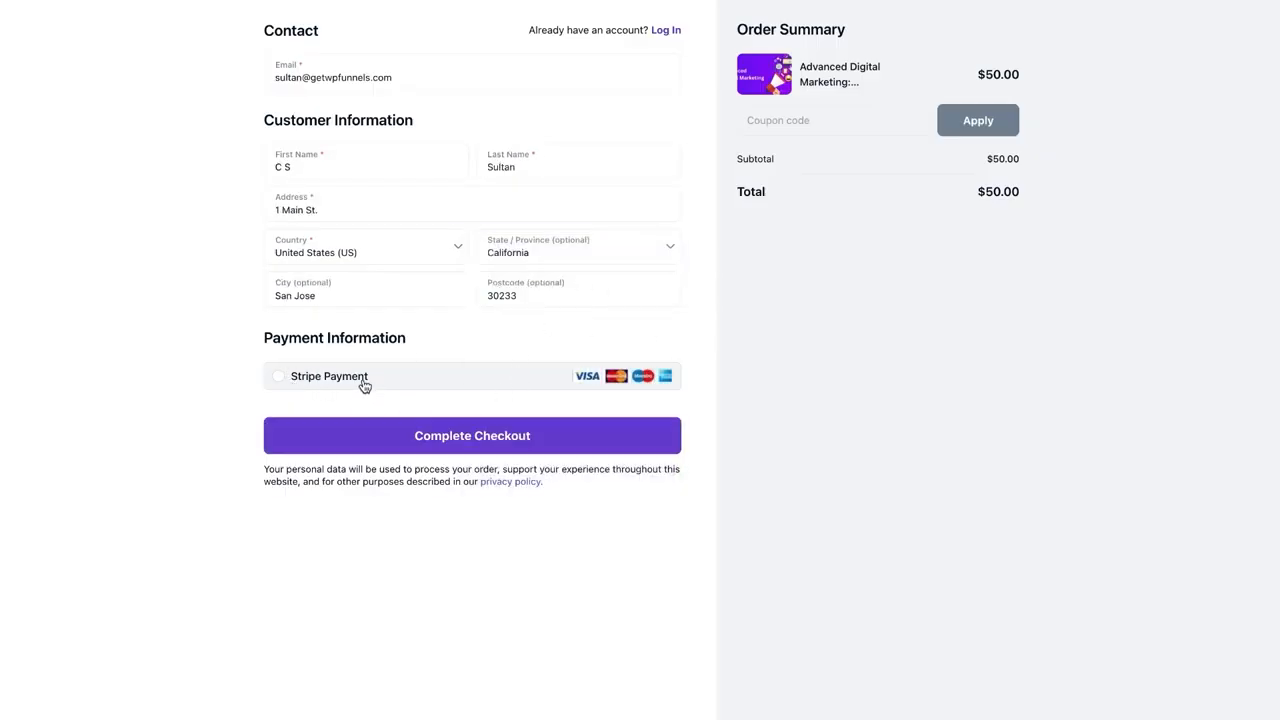
# Pay via Stripe with the test card, United States as card country and ZIP, and complete checkout
pyautogui.click(279, 380)
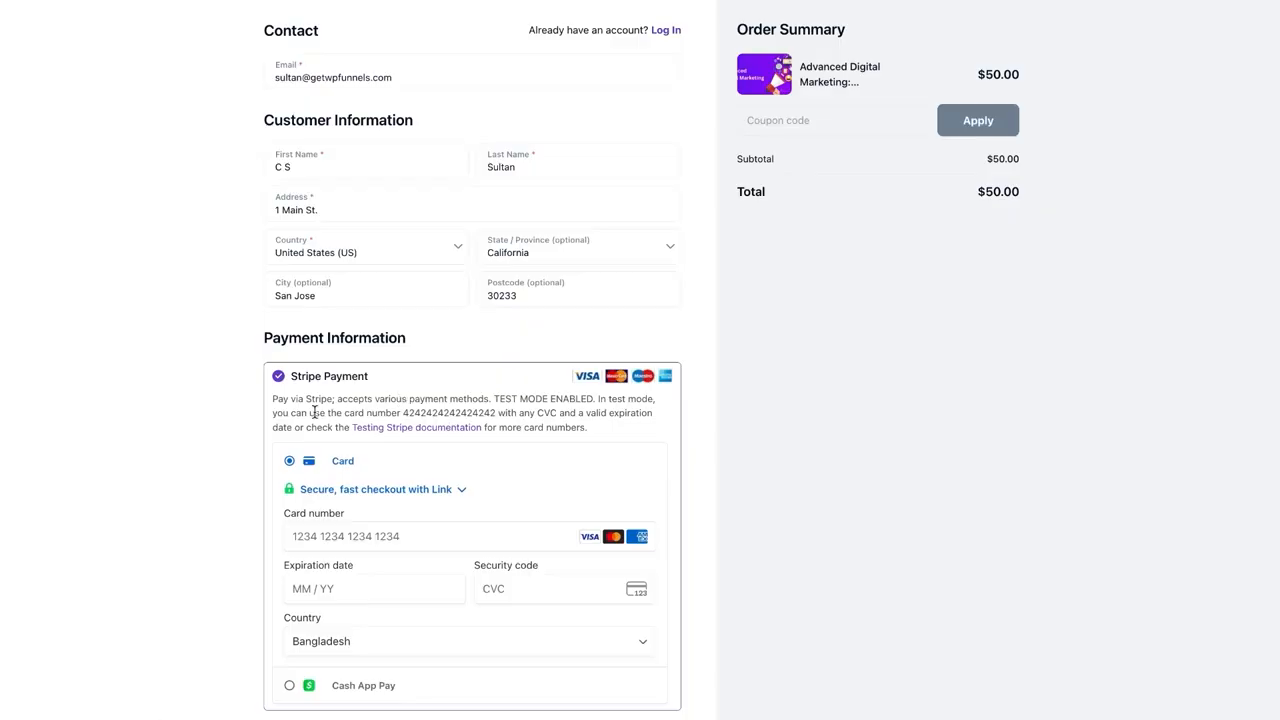
pyautogui.doubleClick(429, 412)
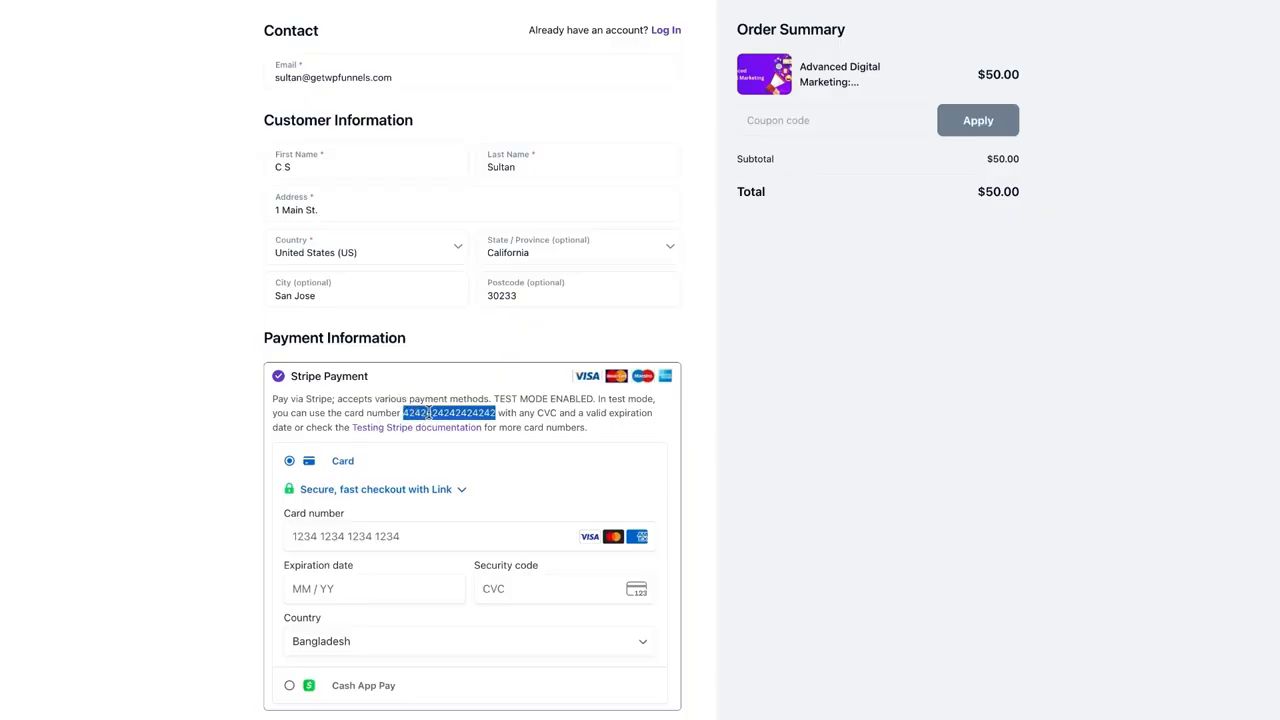
pyautogui.click(429, 531)
pyautogui.hotkey('ctrl', 'v')
pyautogui.write('1229123')
pyautogui.click(443, 641)
pyautogui.scroll(-20, 443, 600)
pyautogui.click(441, 565)
pyautogui.scroll(-1, 470, 570)
pyautogui.click(540, 577)
pyautogui.write('20233')
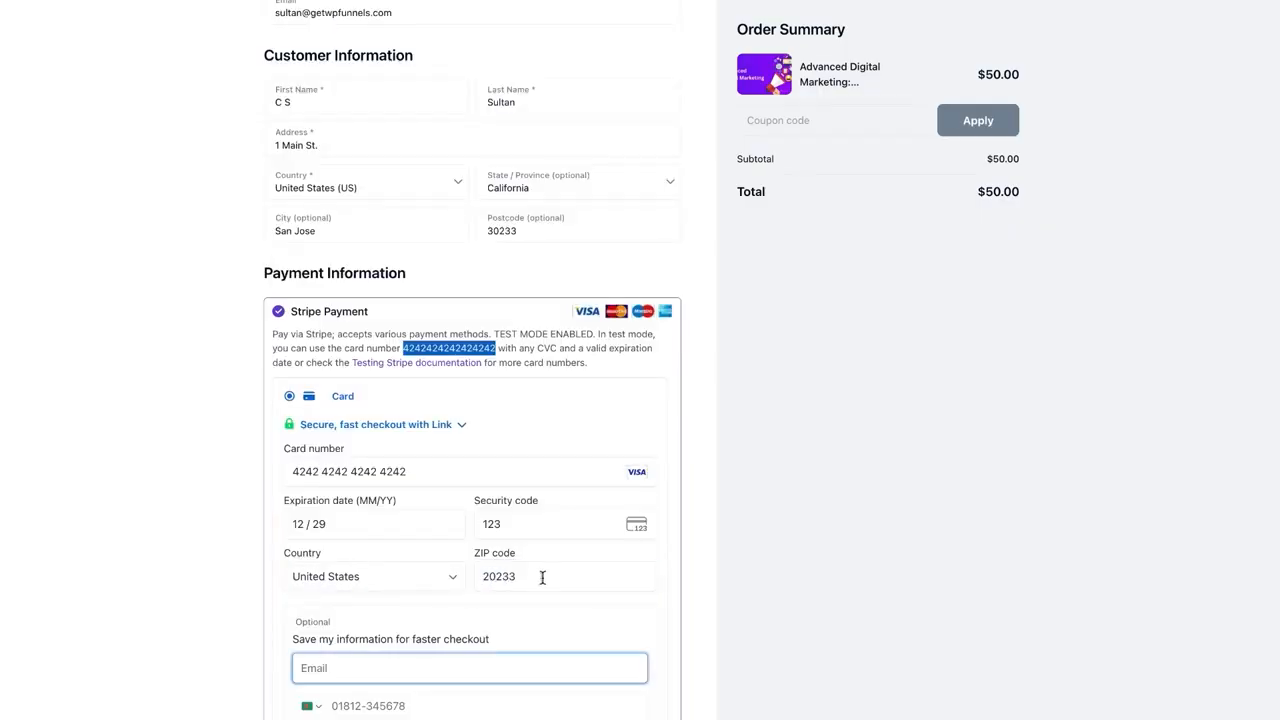
pyautogui.scroll(-3, 542, 577)
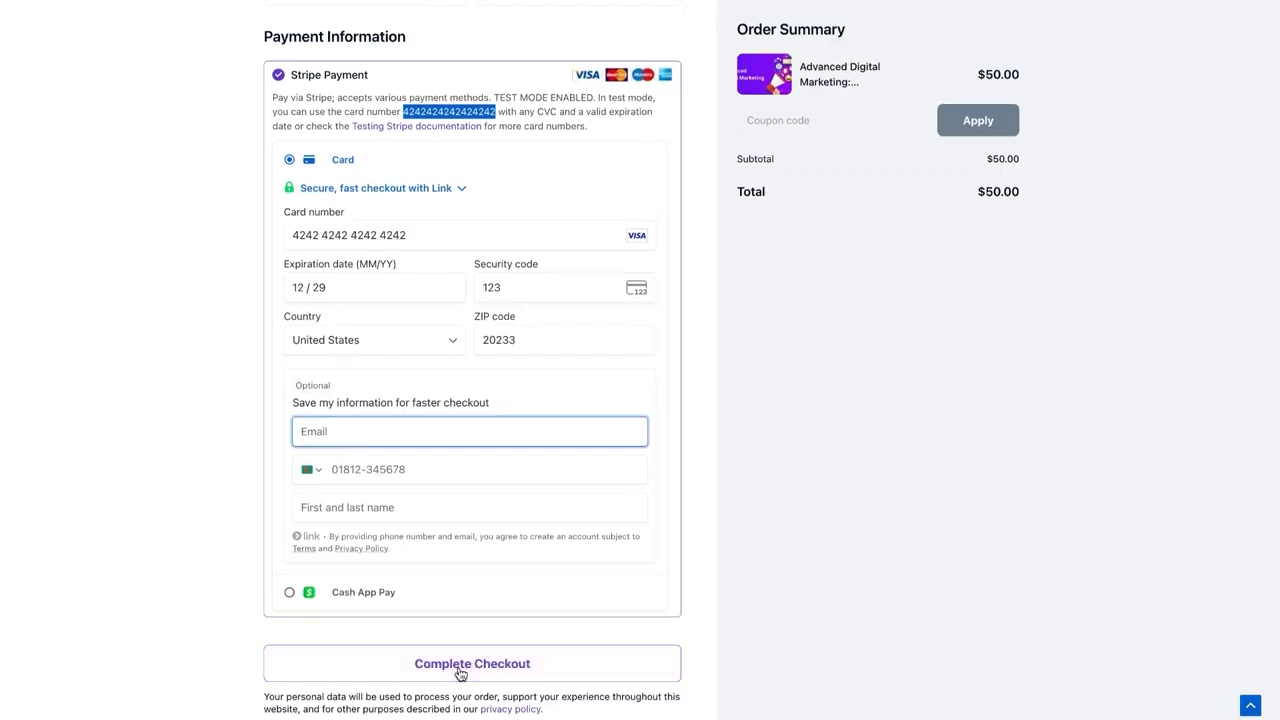
pyautogui.click(461, 675)
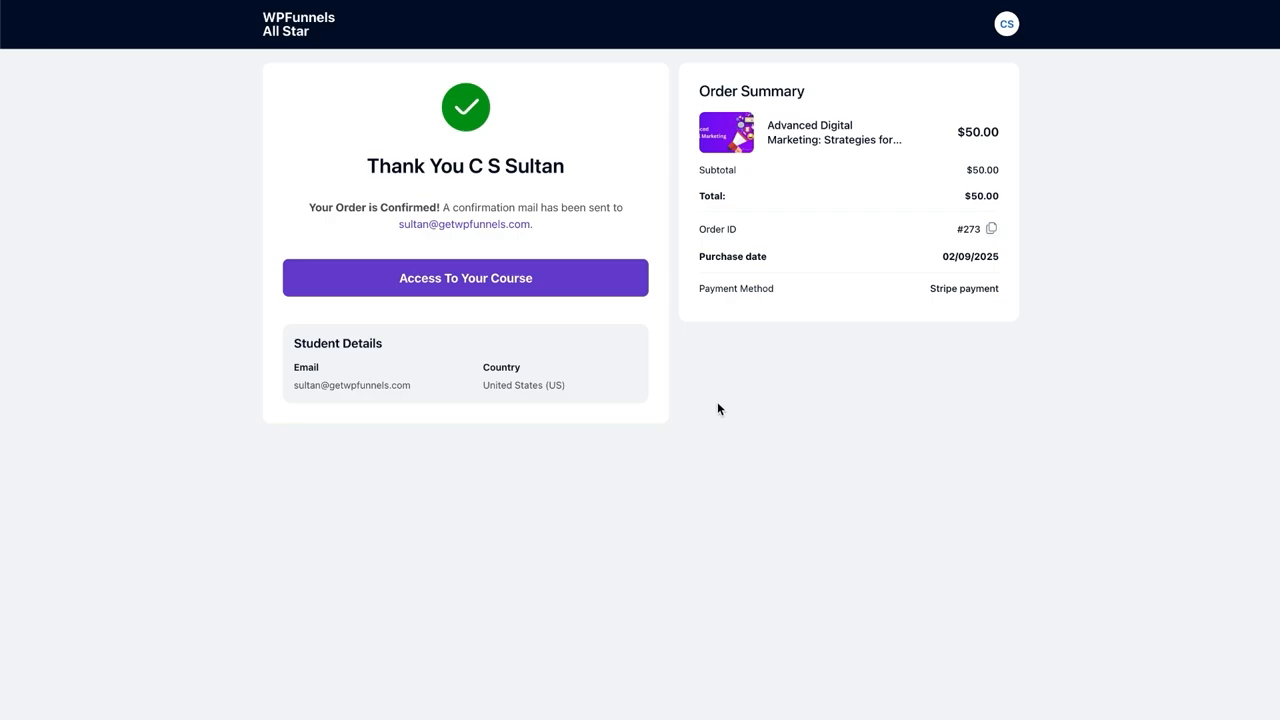
# As the student, start the Advanced Digital Marketing course and open Lesson 1.1: Technical SEO Deep Dive
pyautogui.click(632, 289)
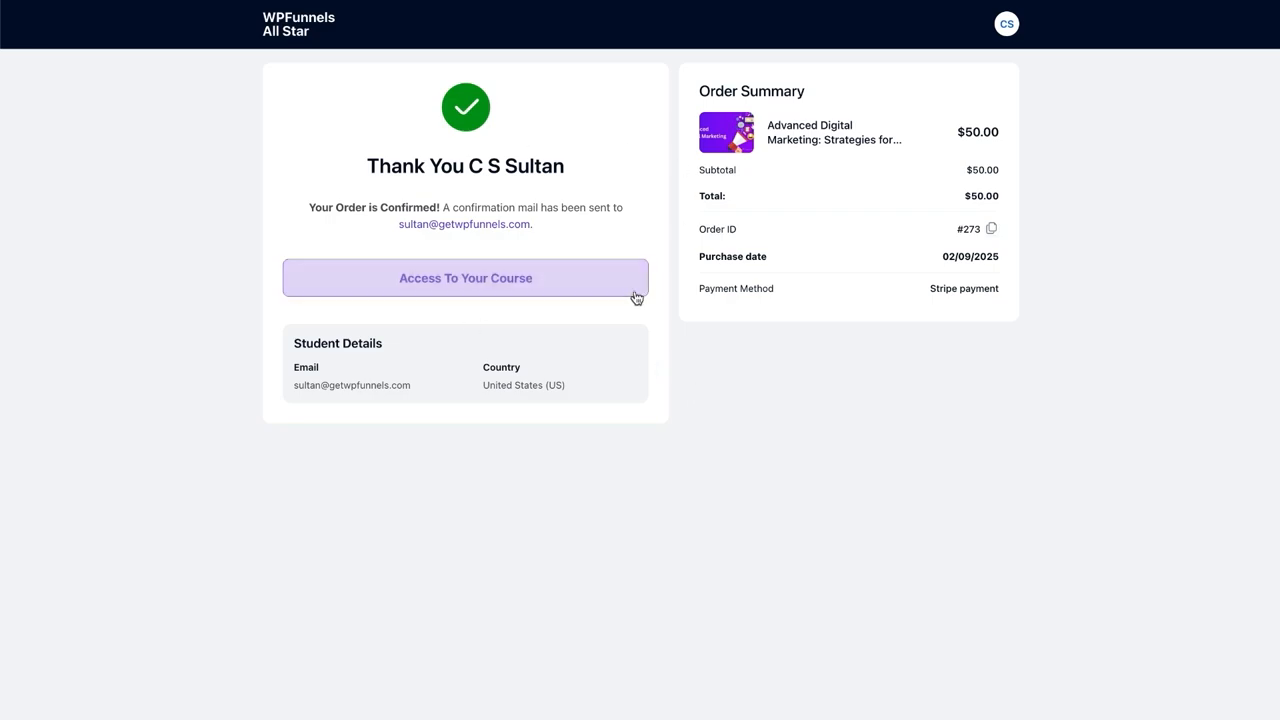
pyautogui.click(503, 289)
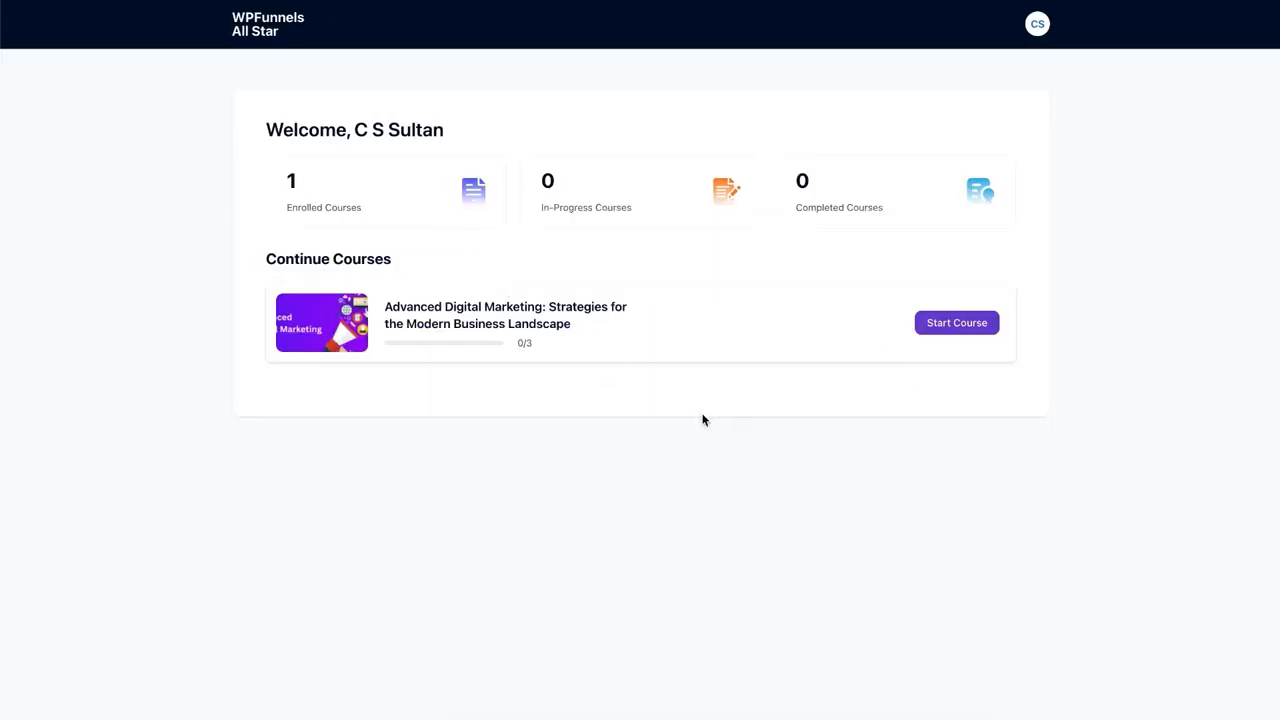
pyautogui.click(955, 323)
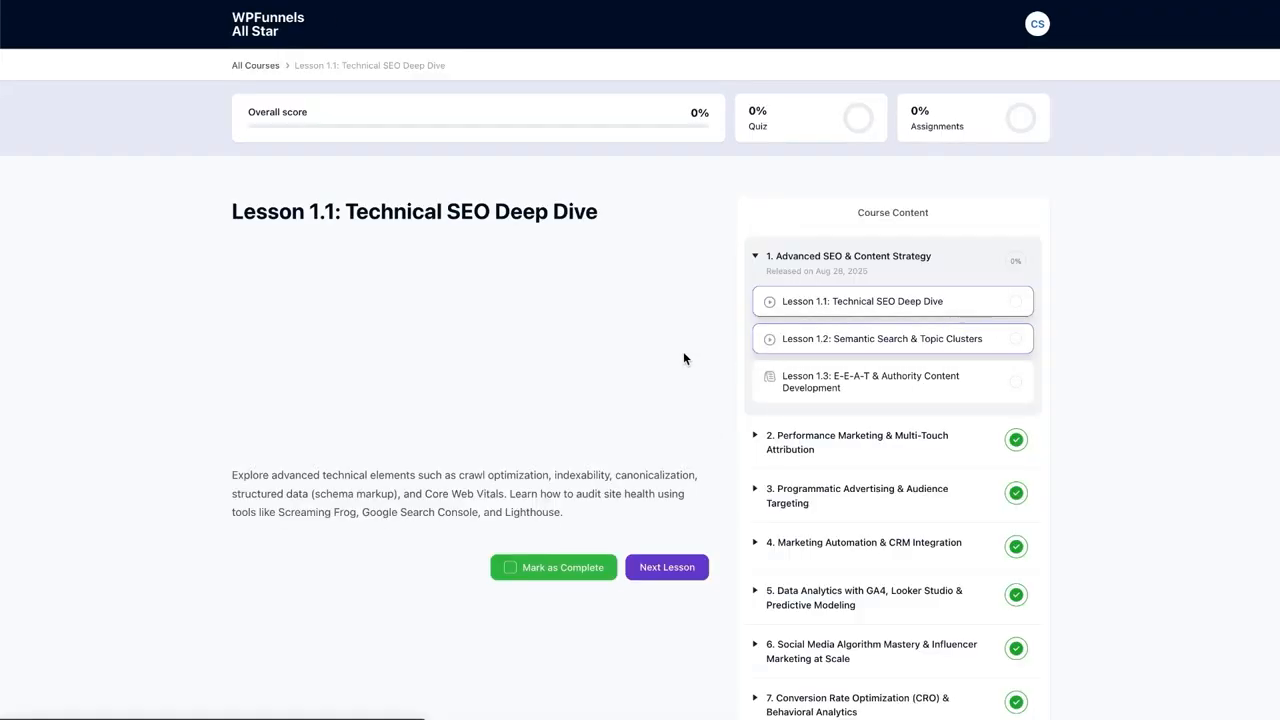
pyautogui.scroll(-1, 683, 355)
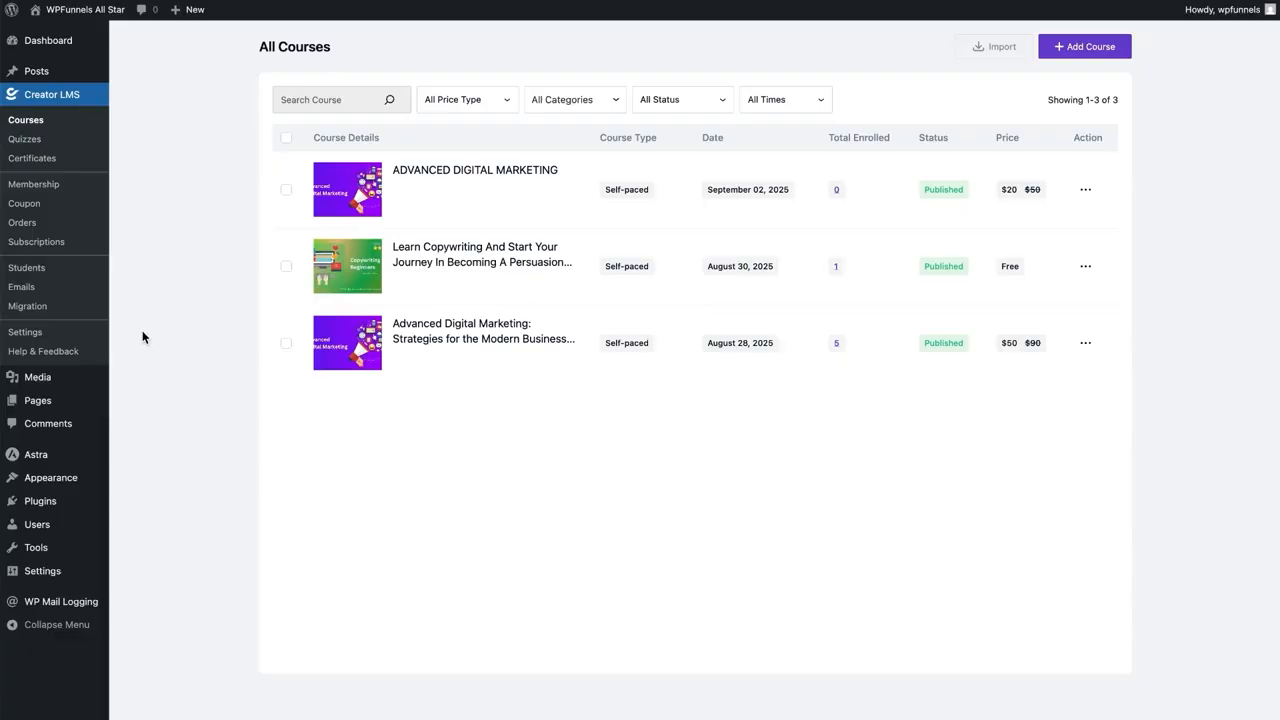
# Check the new Stripe order, then view the Overview showing $300 income, 7 courses sold, 6 students
pyautogui.click(26, 224)
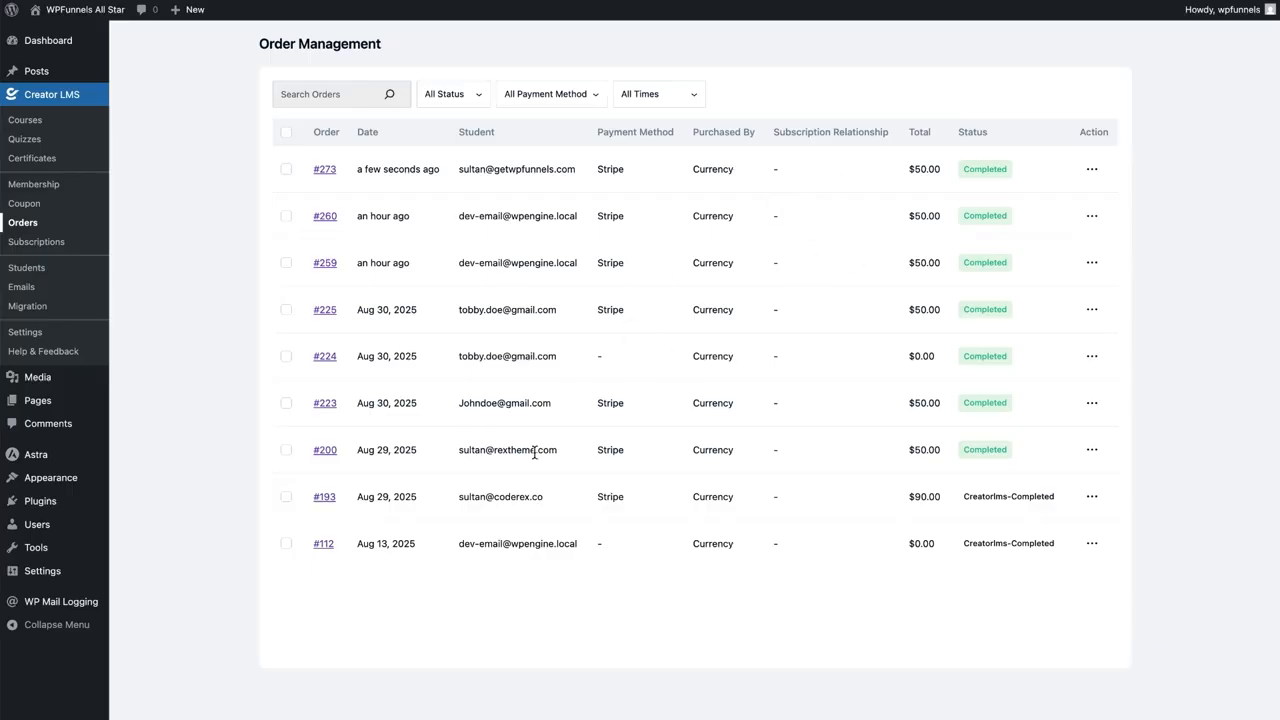
pyautogui.click(70, 101)
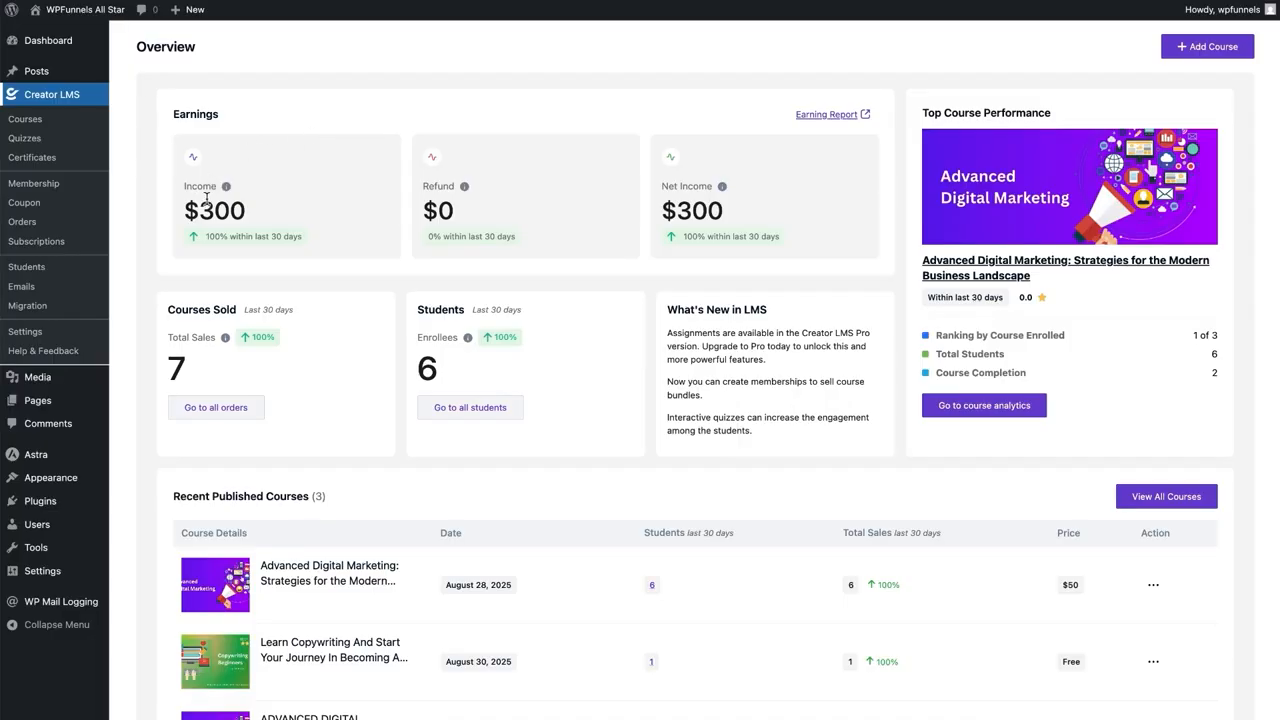
# Look at the Coupon page and its Create Coupon form, closing it without saving
pyautogui.click(36, 206)
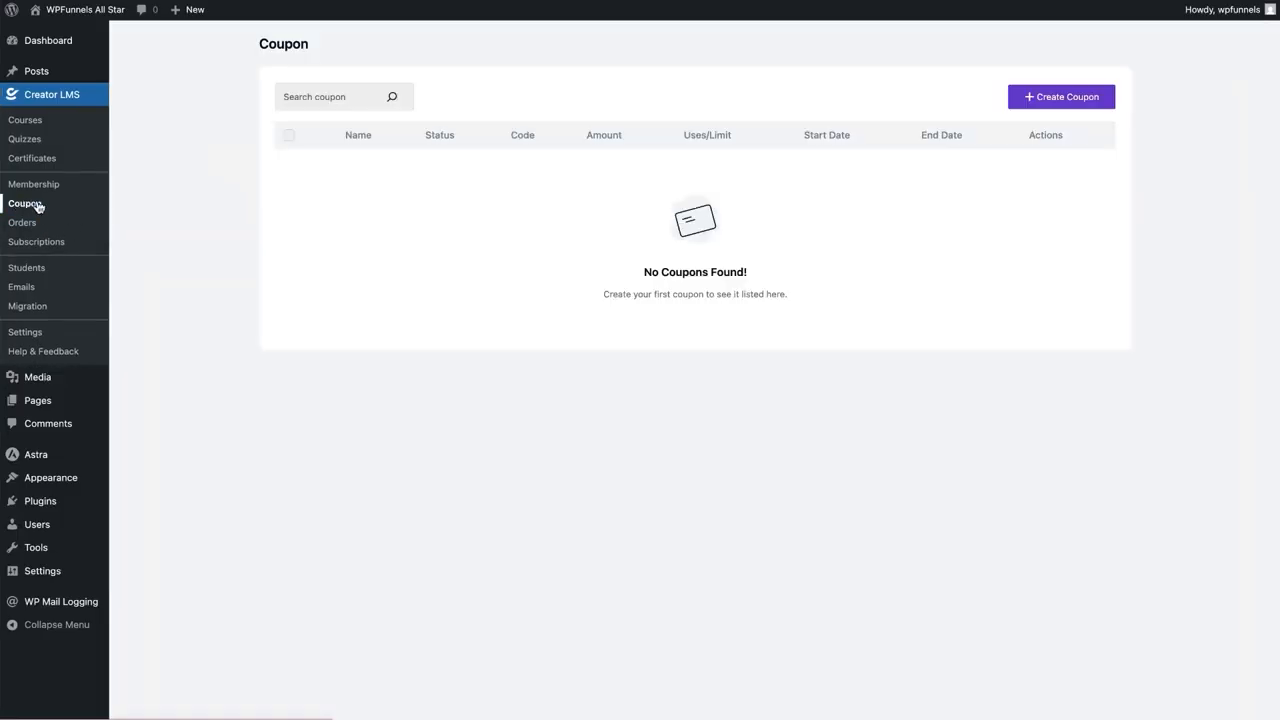
pyautogui.click(1040, 97)
pyautogui.click(892, 71)
# Browse the Subscriptions, Membership and Students pages, then show the student emails on the Emails page
pyautogui.click(55, 244)
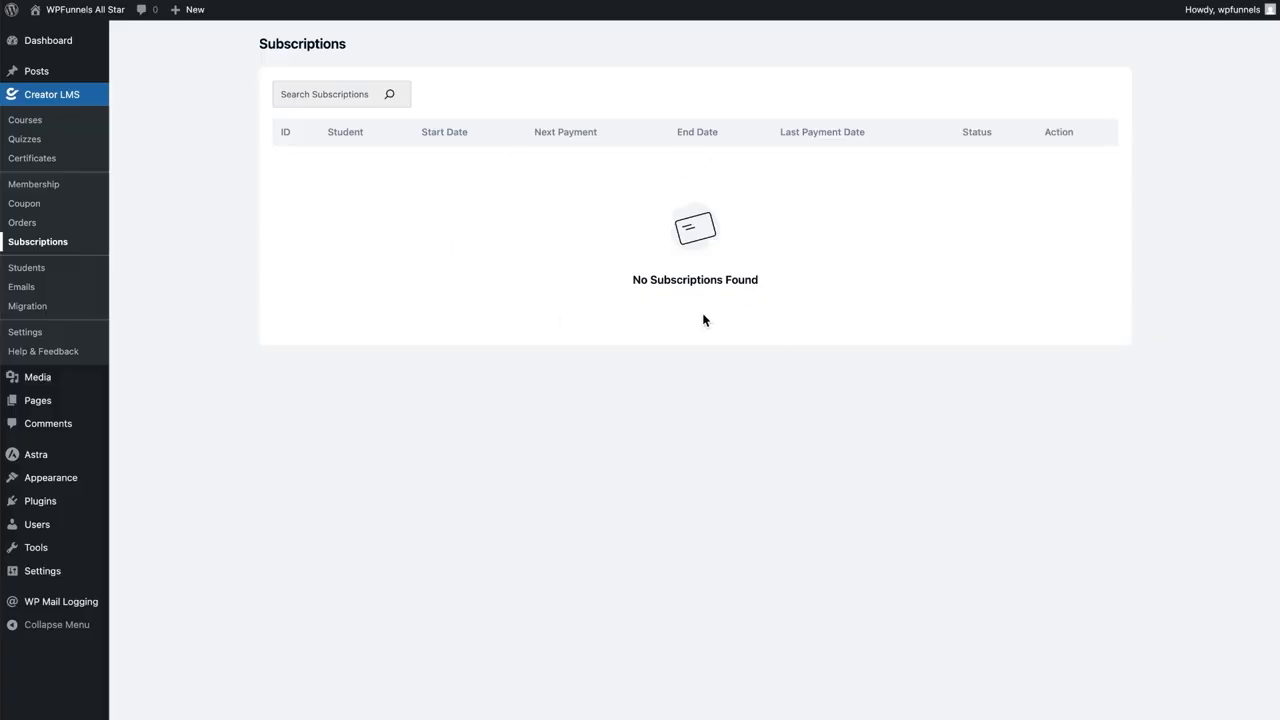
pyautogui.click(70, 184)
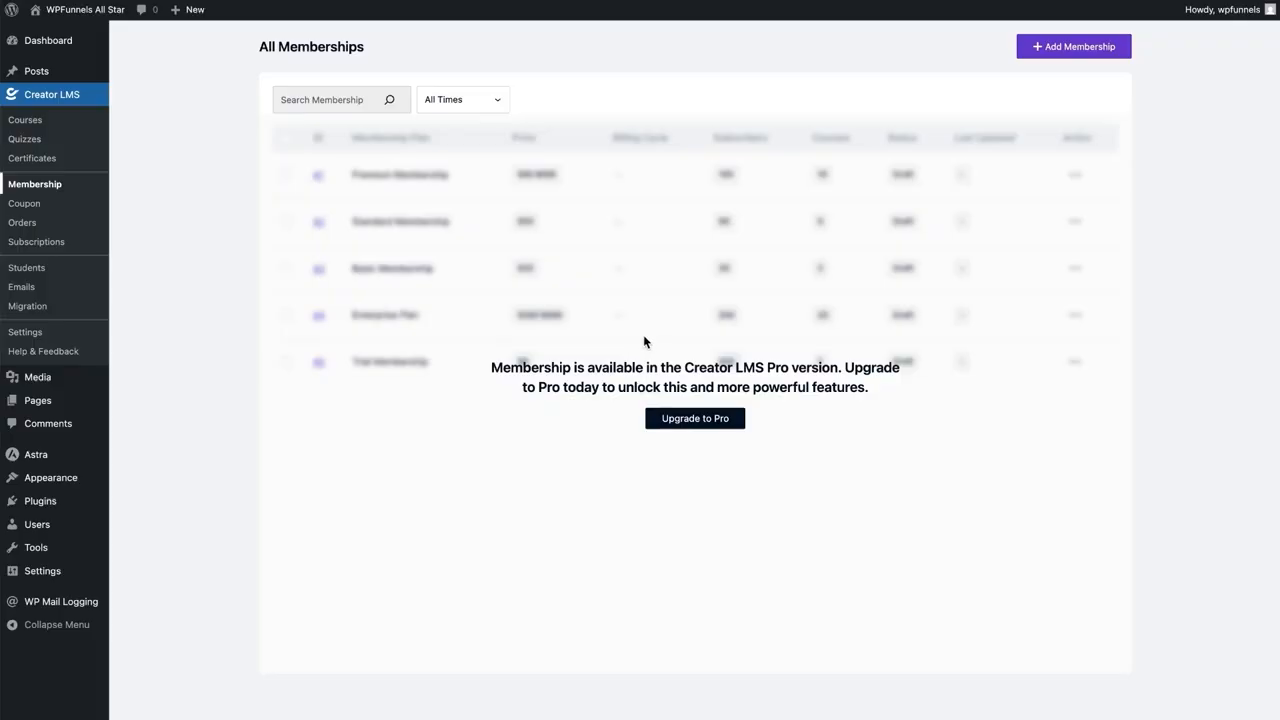
pyautogui.click(27, 270)
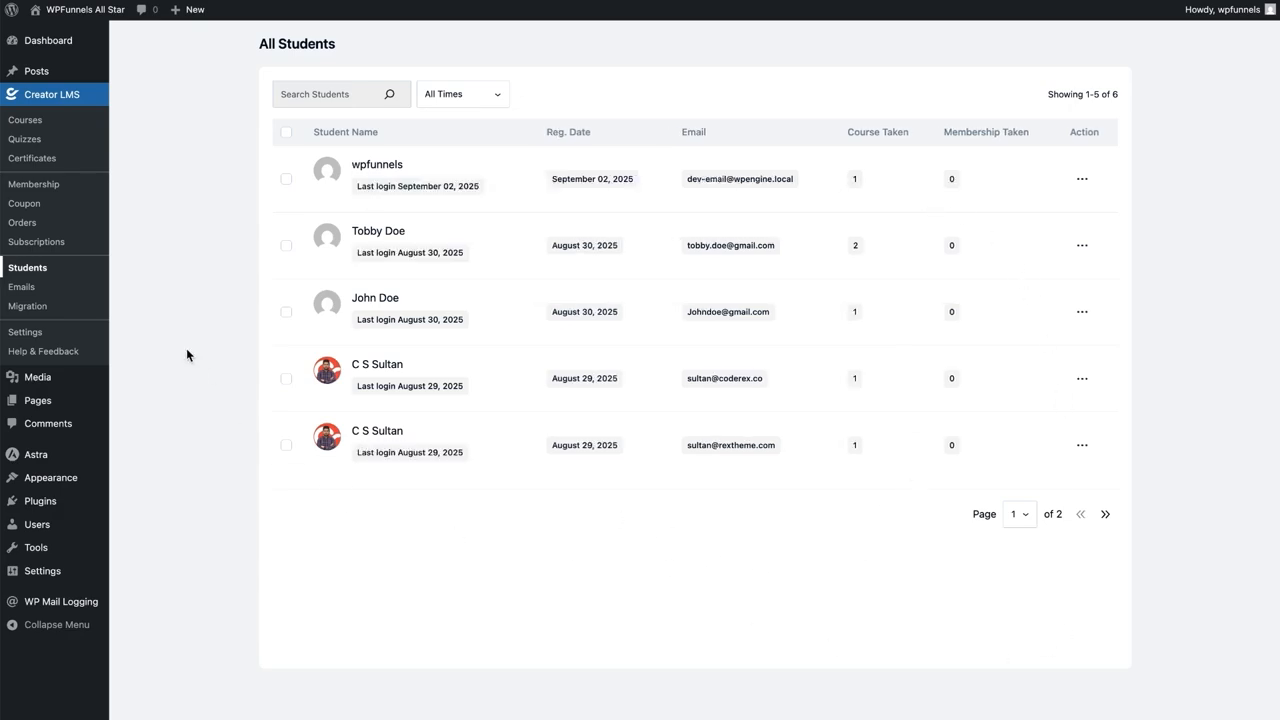
pyautogui.click(28, 289)
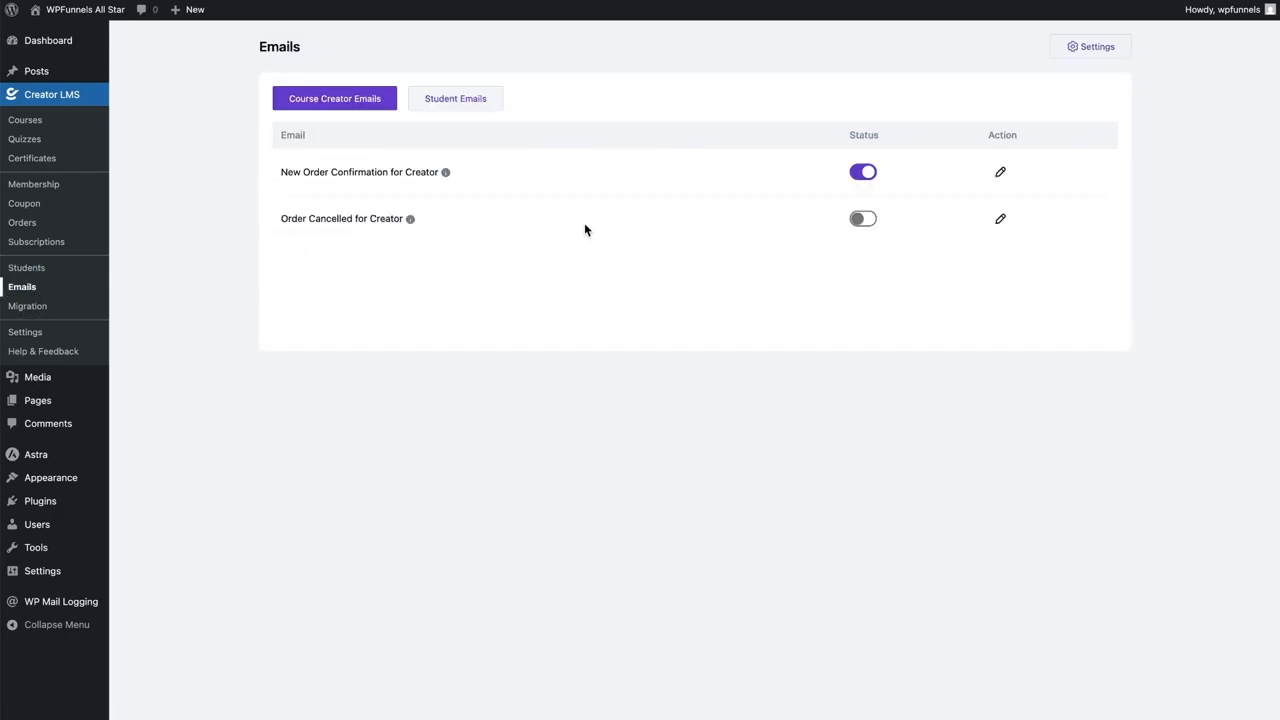
pyautogui.click(462, 98)
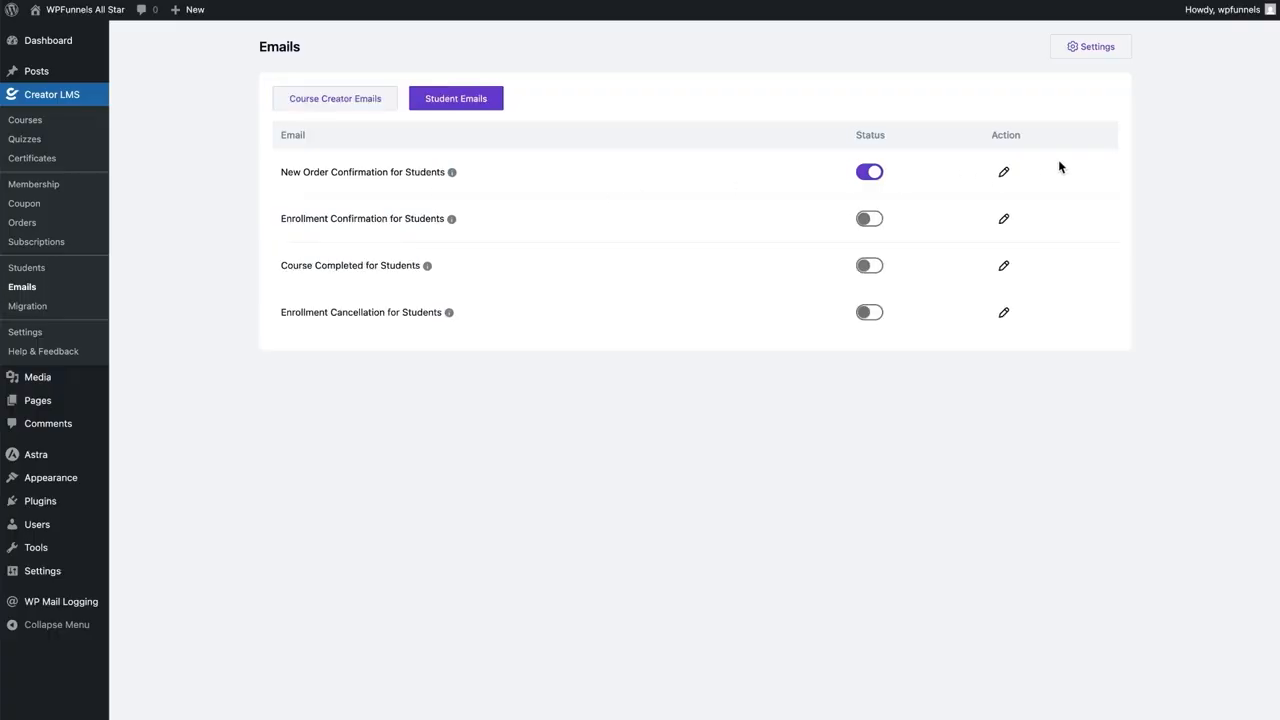
# Inspect the New Order Confirmation email for students, then return to the emails list
pyautogui.click(1004, 176)
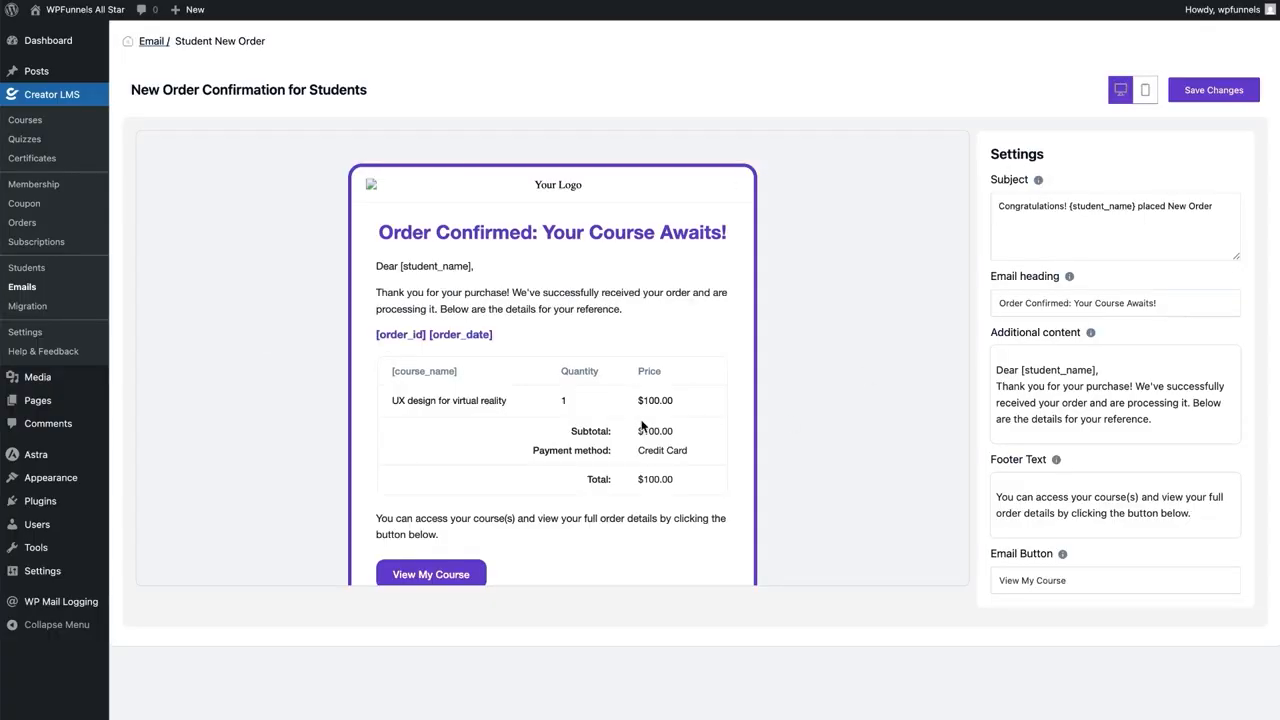
pyautogui.scroll(-2, 700, 300)
pyautogui.scroll(2, 586, 294)
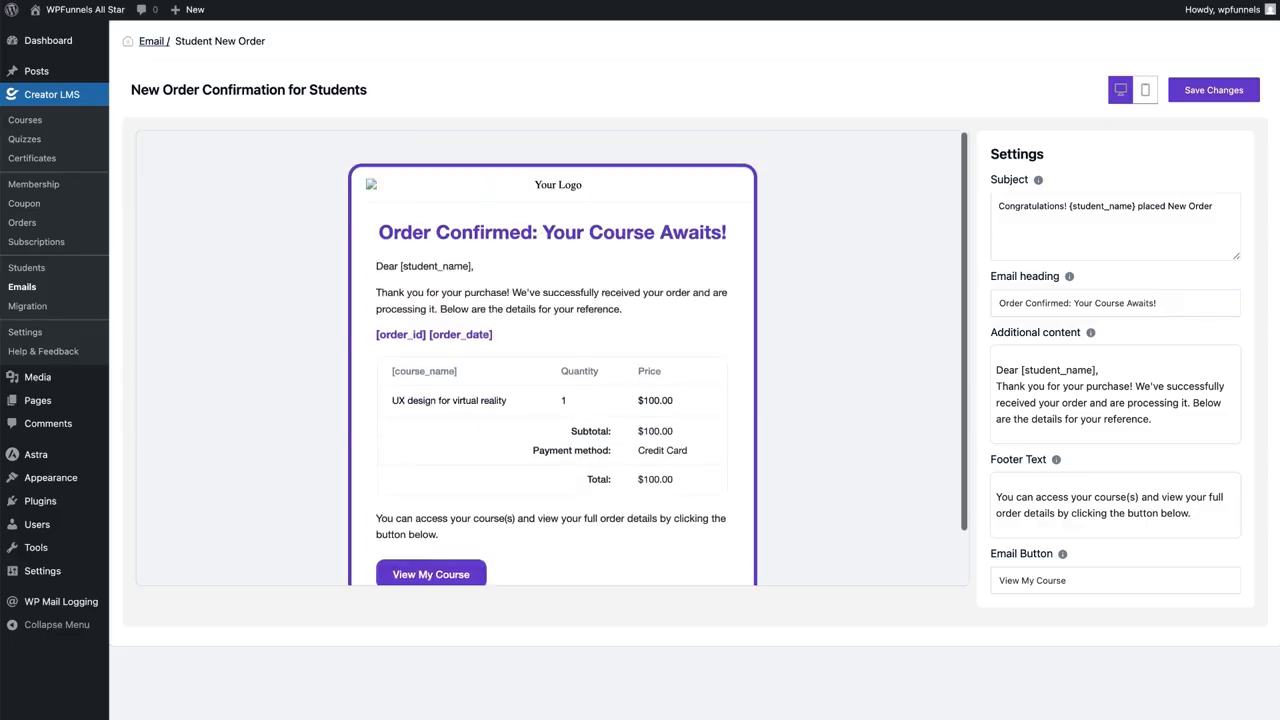
pyautogui.click(155, 44)
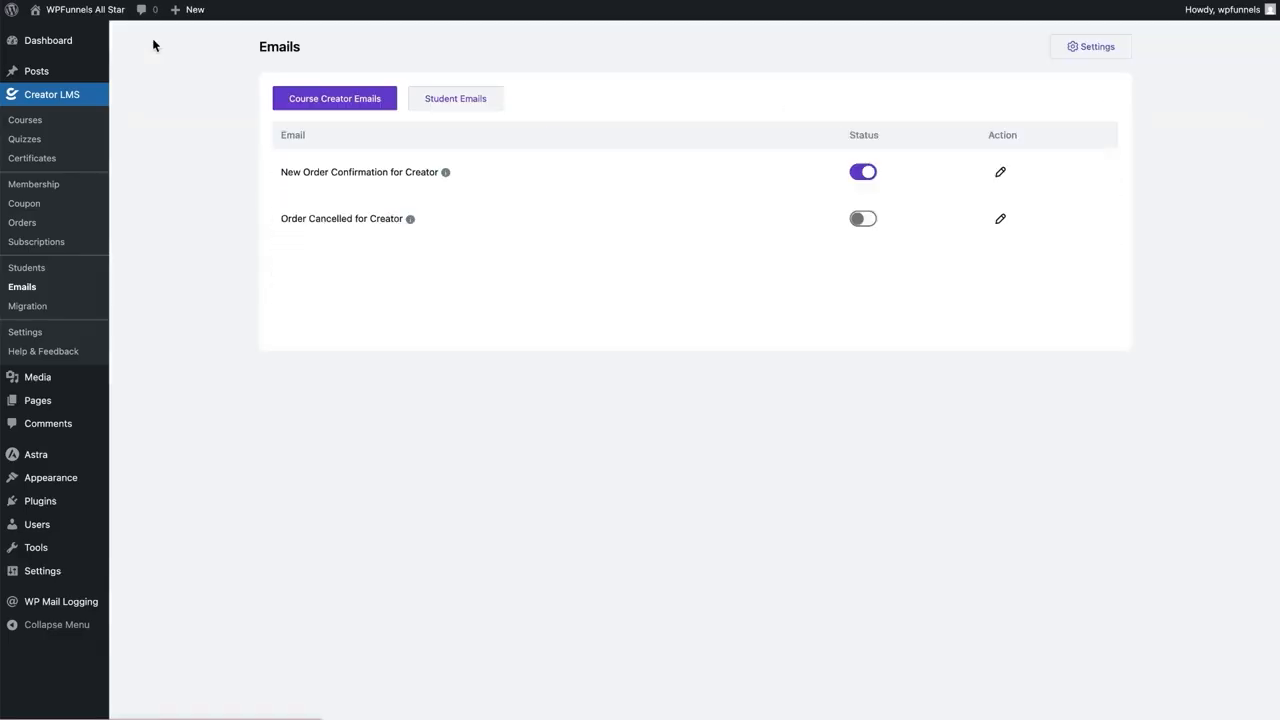
# Review the email branding and sender settings without changes, then go to the Migration page
pyautogui.click(1091, 48)
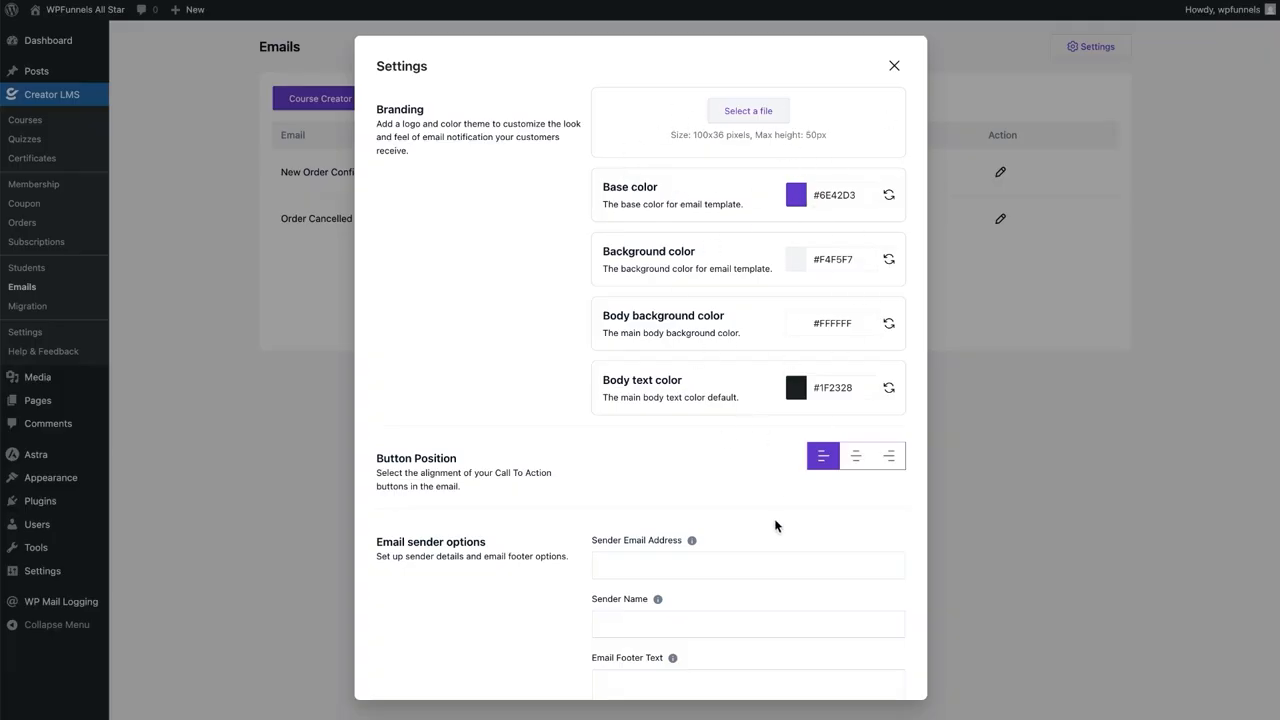
pyautogui.scroll(-3, 700, 534)
pyautogui.scroll(3, 705, 412)
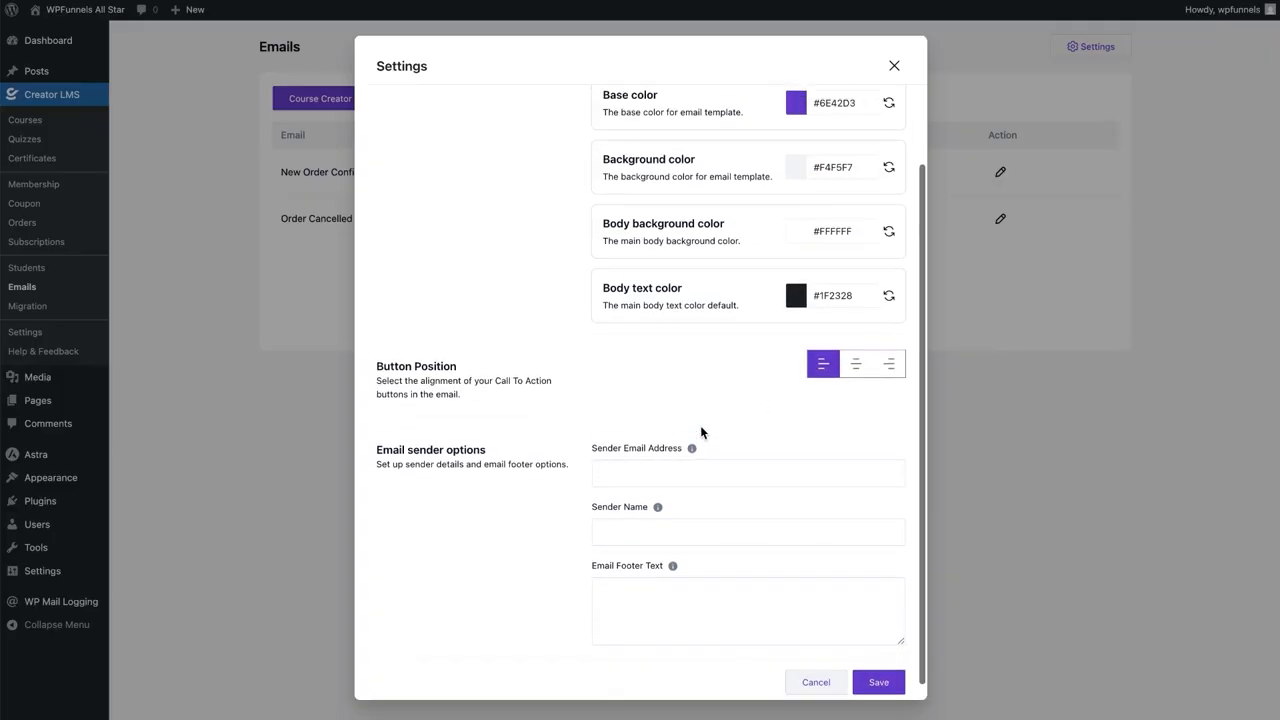
pyautogui.click(896, 67)
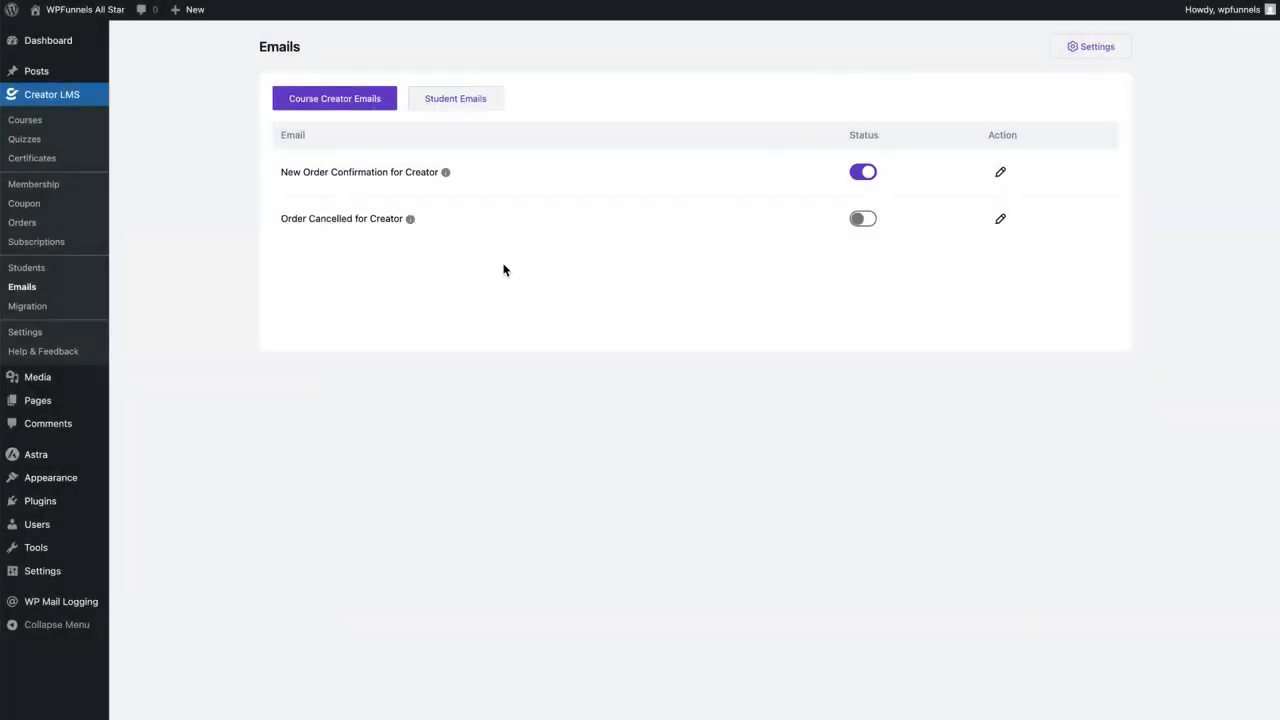
pyautogui.click(50, 310)
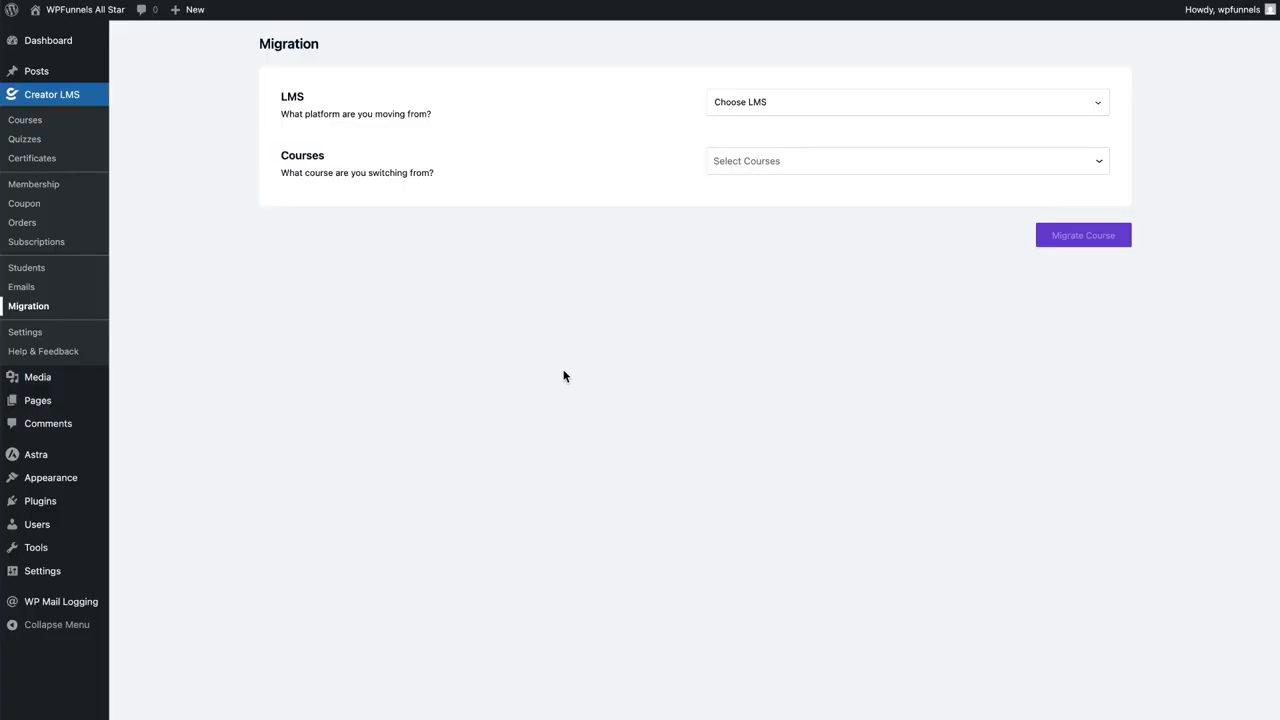
# In the Layout settings, keep Layout 1 for the course list
pyautogui.click(43, 336)
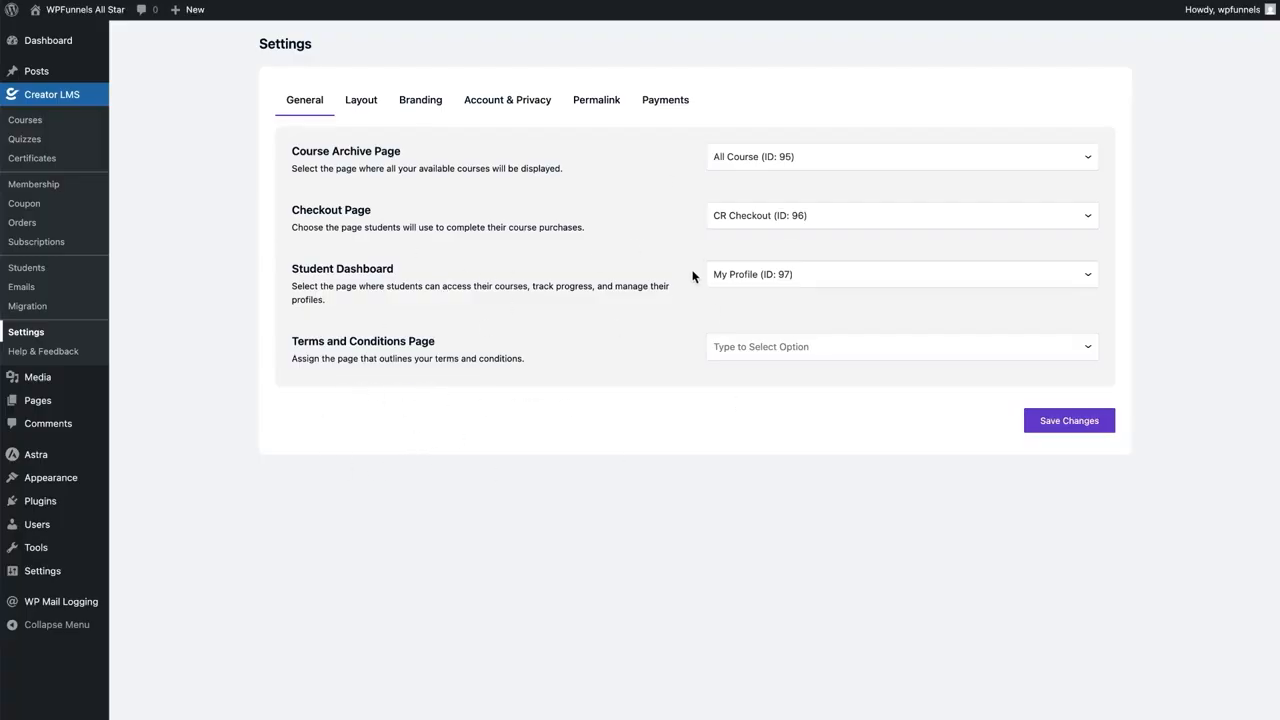
pyautogui.click(355, 101)
pyautogui.scroll(-1, 853, 402)
pyautogui.scroll(1, 853, 402)
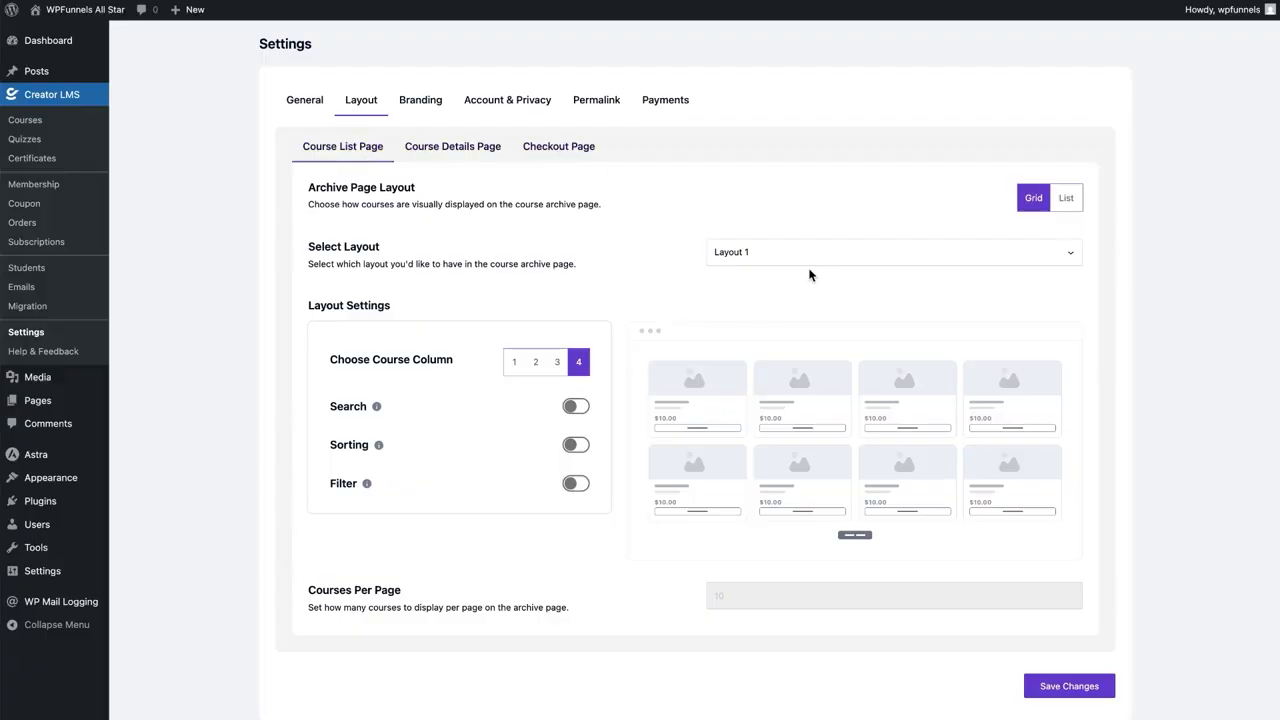
pyautogui.click(780, 251)
pyautogui.click(663, 302)
# Keep Layout 1 for the course details page, check the enrolled view, then view Branding colours
pyautogui.click(422, 146)
pyautogui.scroll(-4, 812, 403)
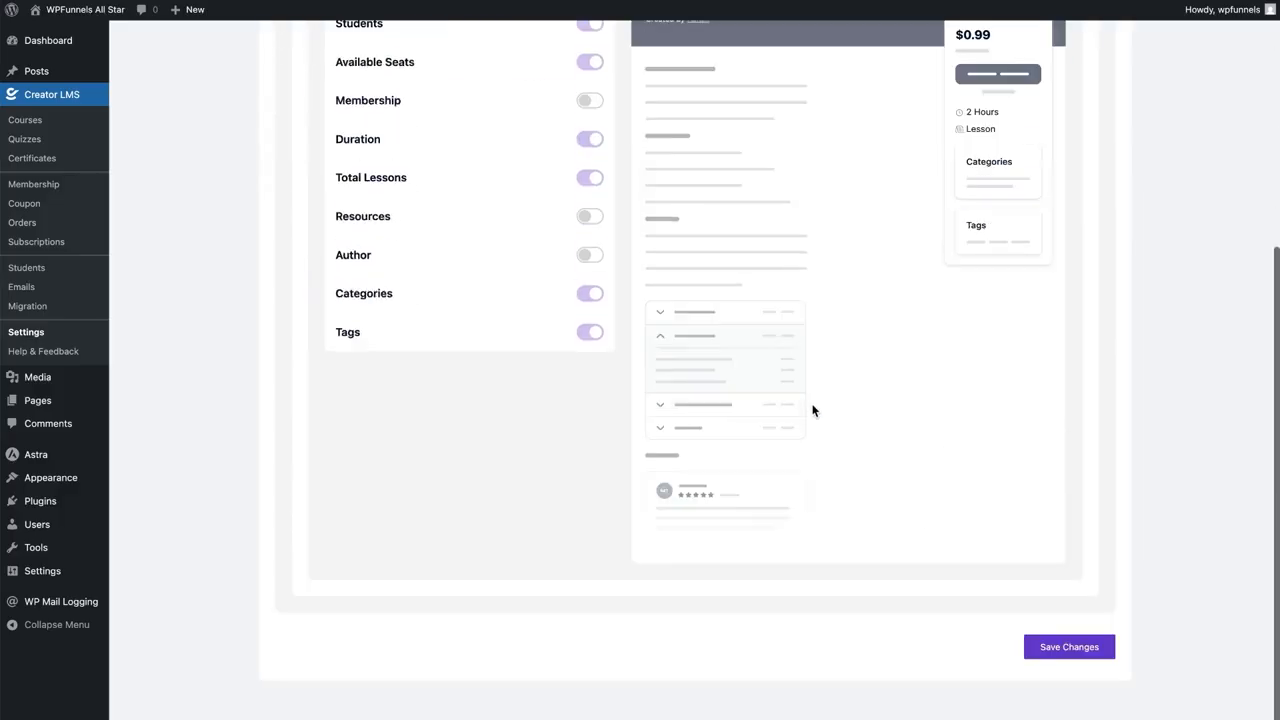
pyautogui.scroll(4, 812, 403)
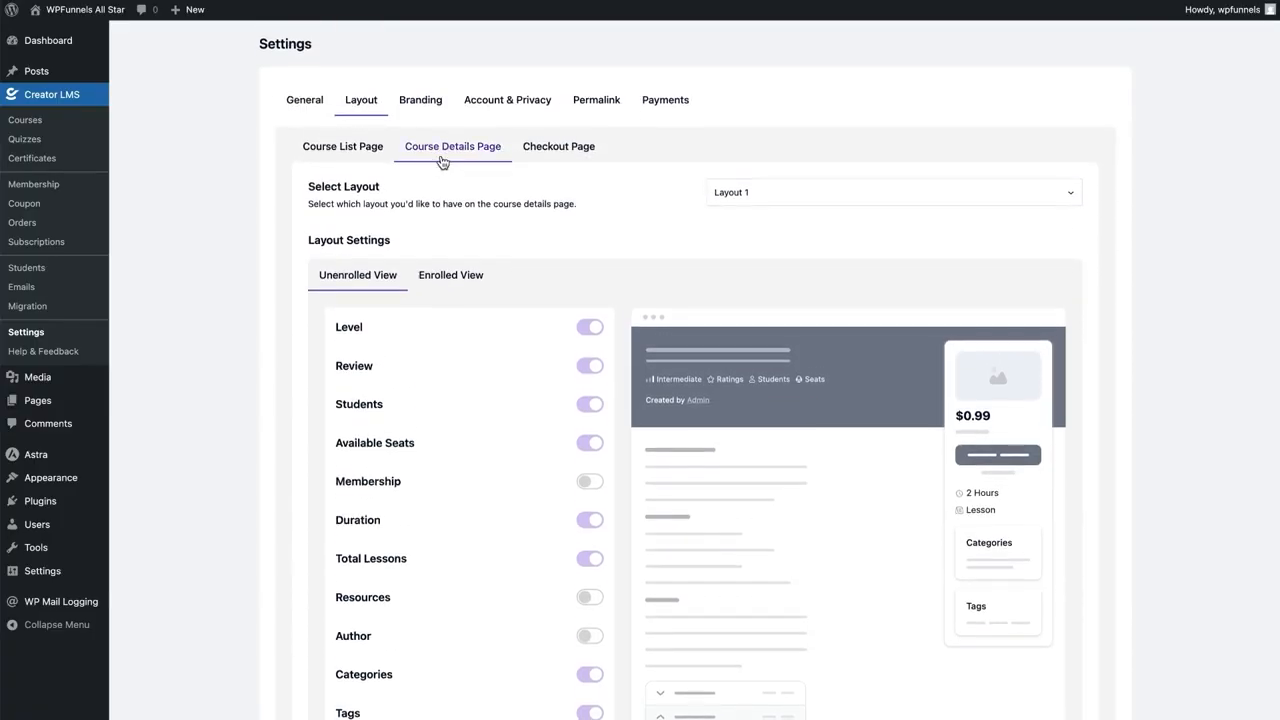
pyautogui.scroll(-3, 731, 286)
pyautogui.scroll(-3, 733, 292)
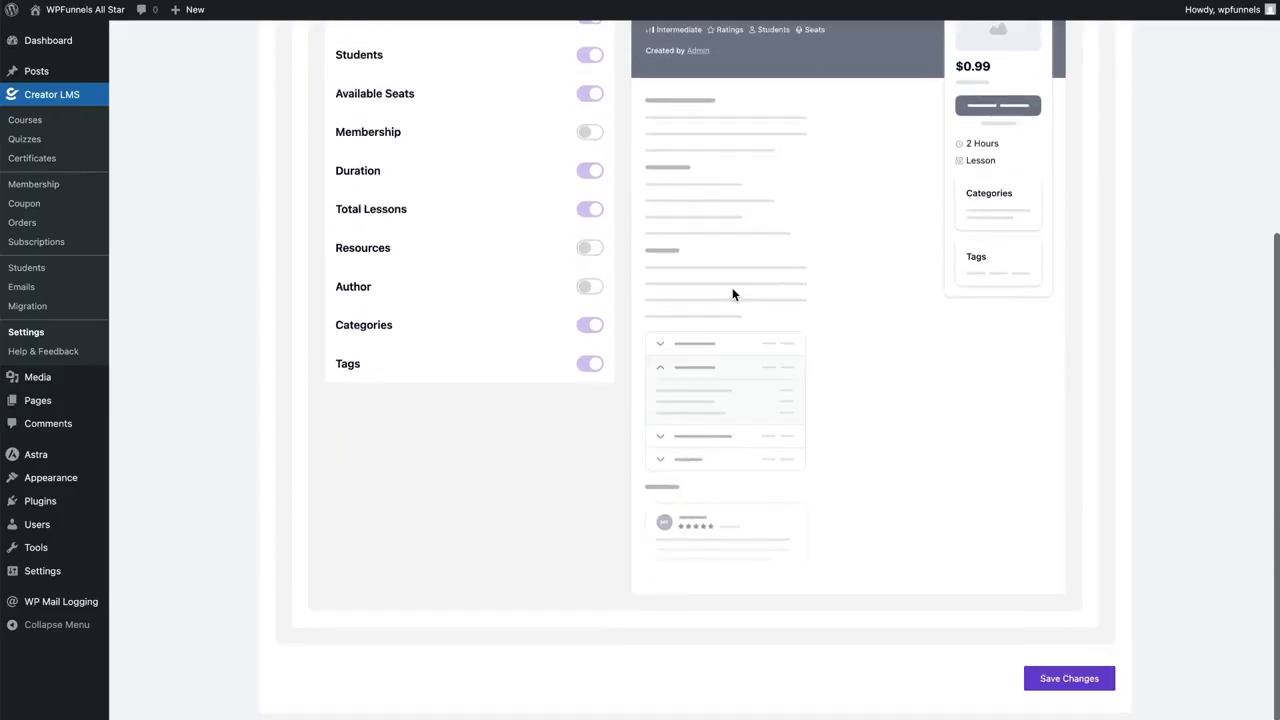
pyautogui.scroll(6, 730, 289)
pyautogui.click(745, 192)
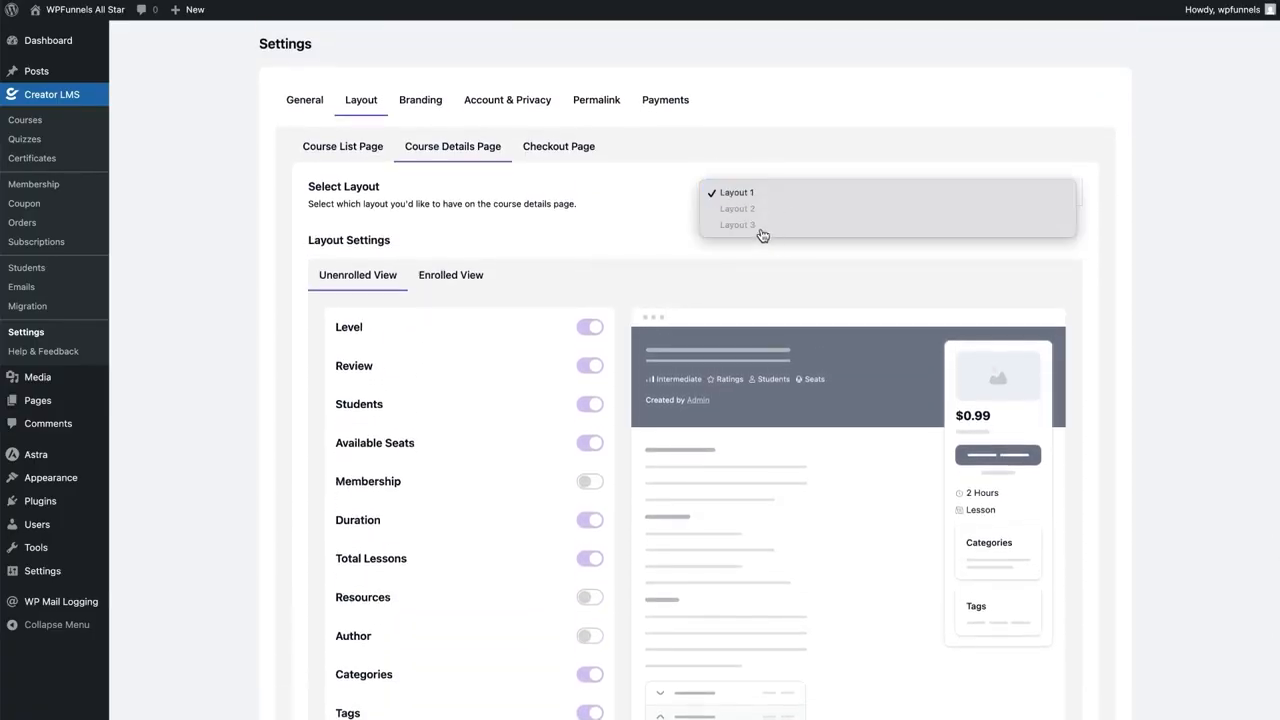
pyautogui.click(655, 268)
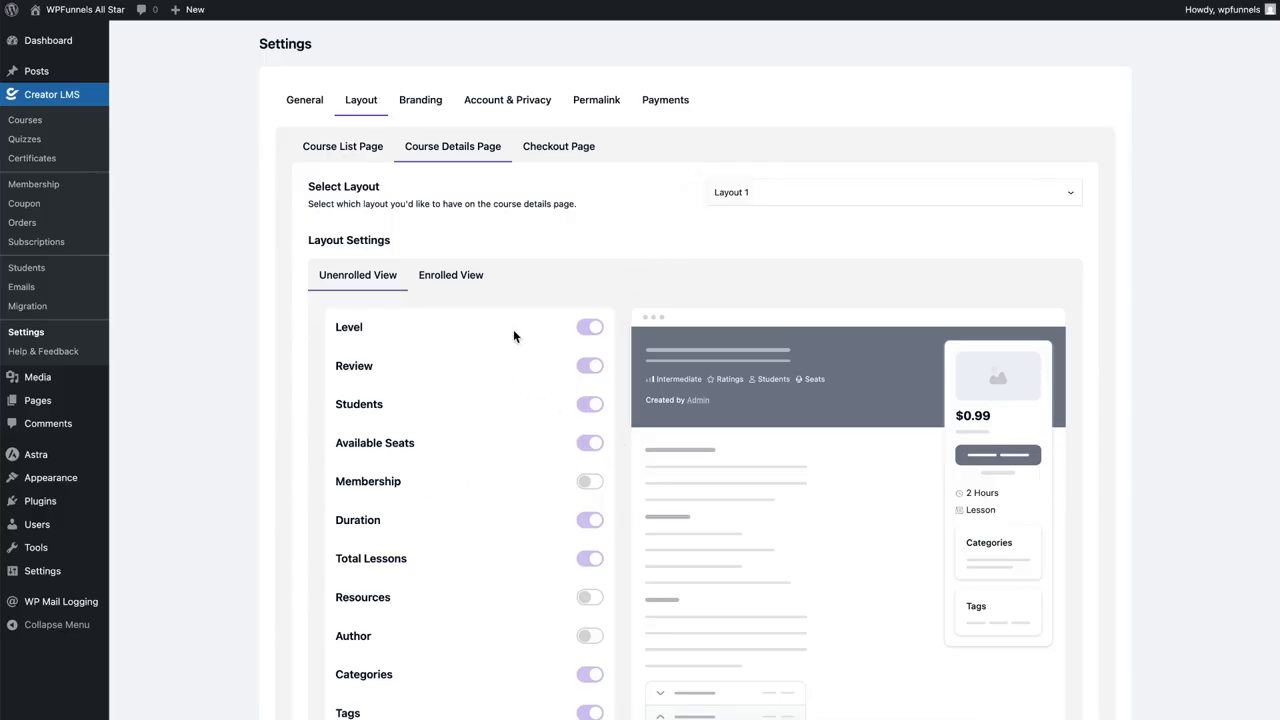
pyautogui.click(462, 276)
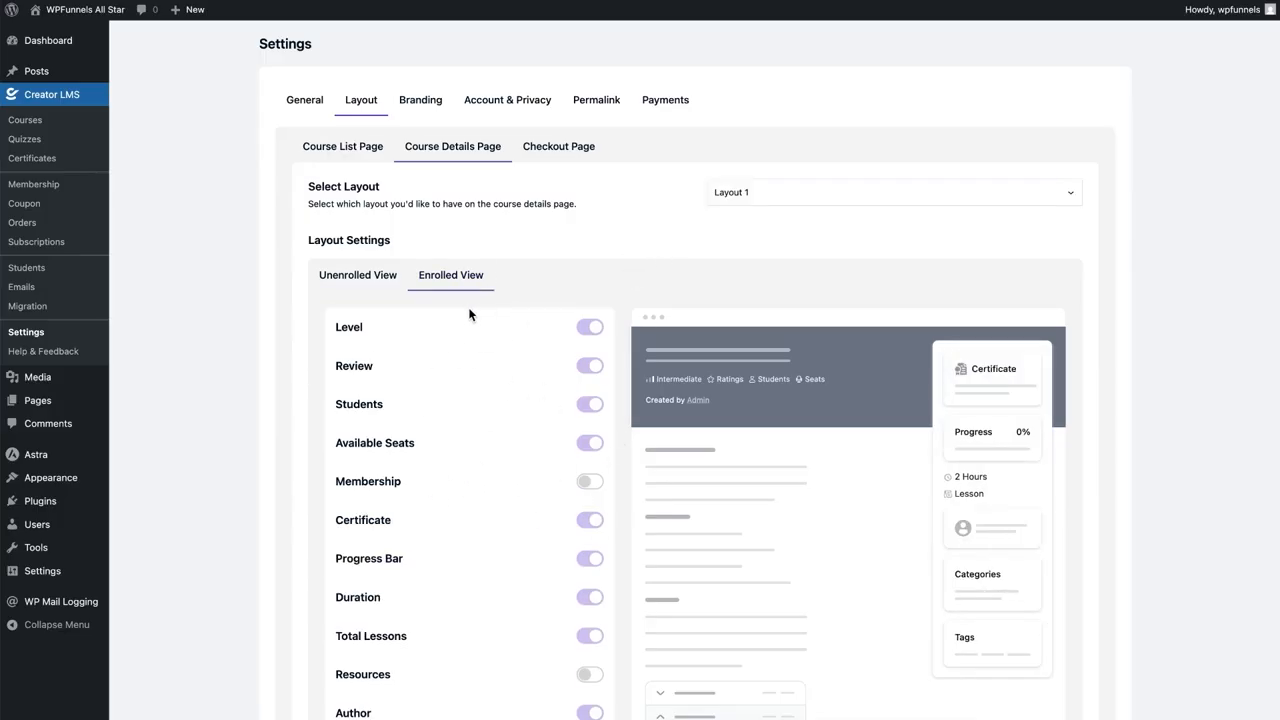
pyautogui.click(428, 100)
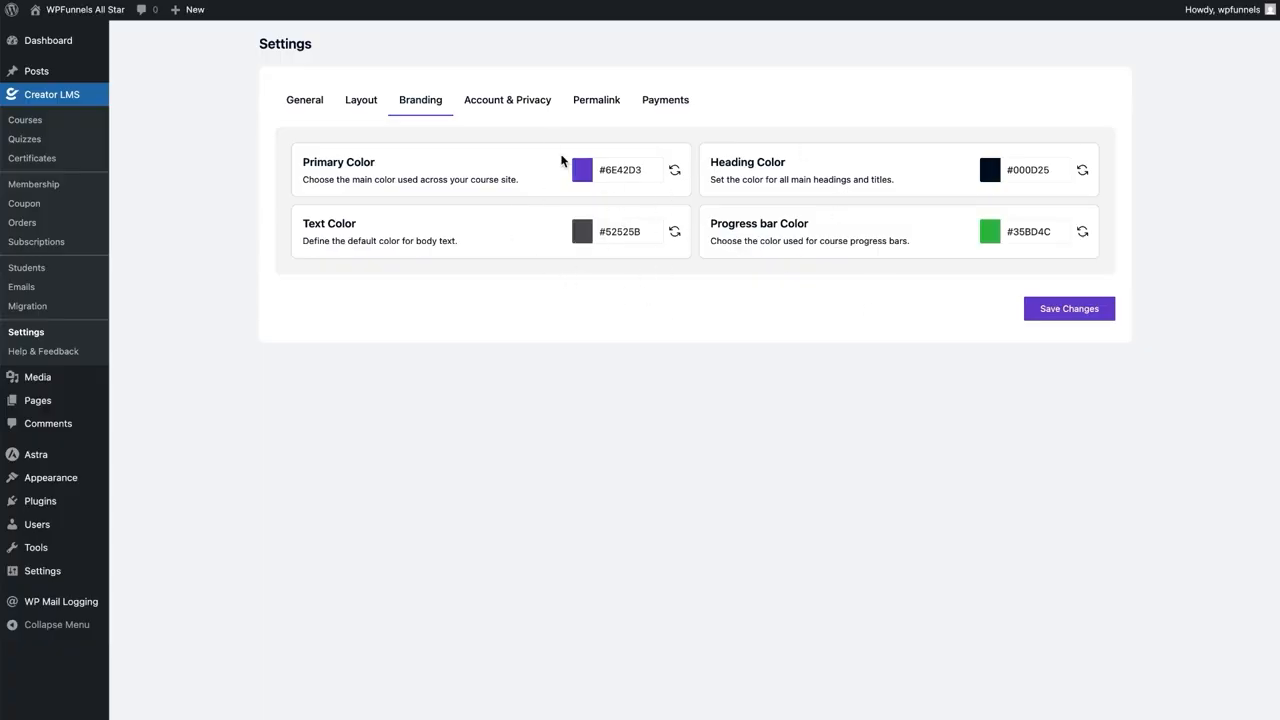
# Review the Account & Privacy message, course permalink bases and payment gateway settings
pyautogui.click(492, 100)
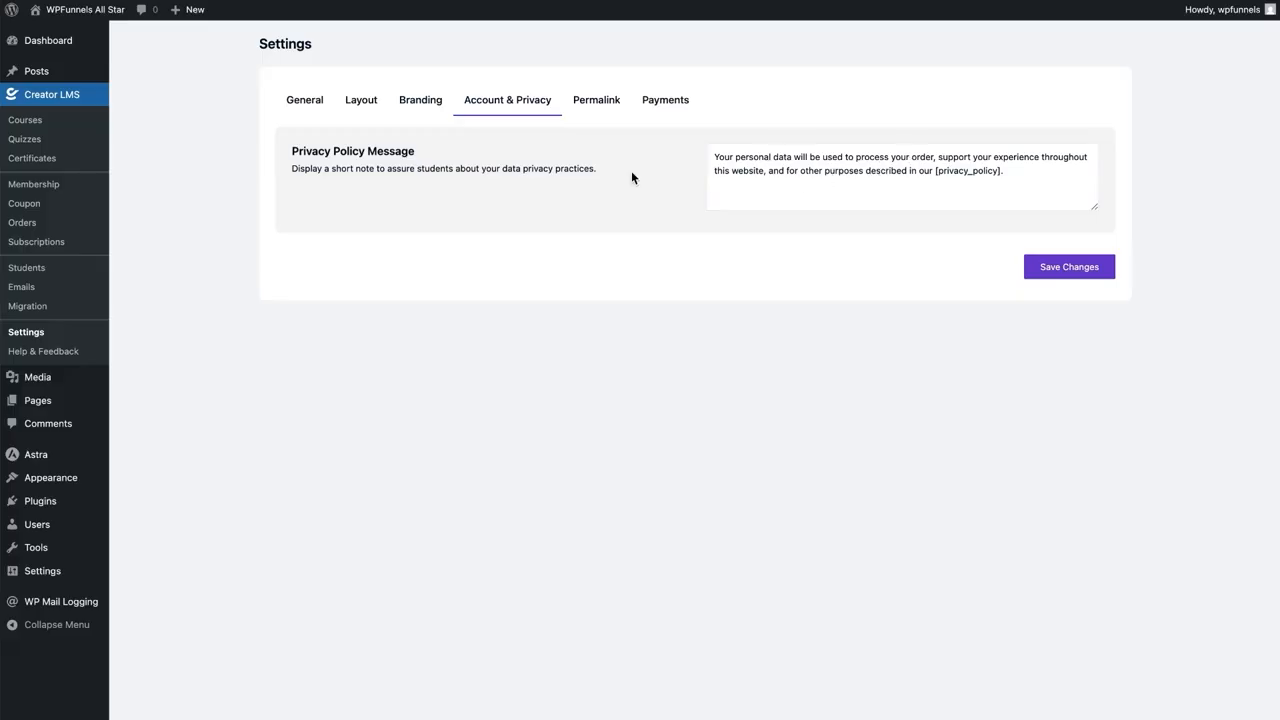
pyautogui.click(598, 104)
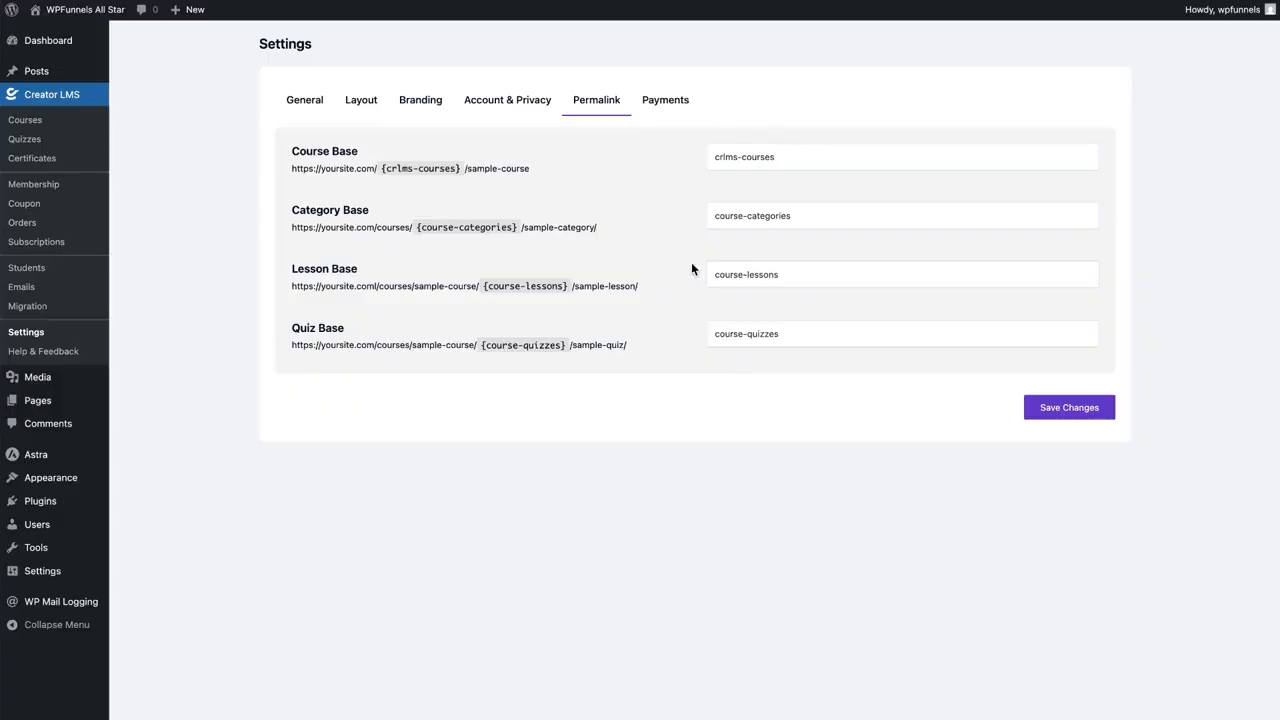
pyautogui.click(660, 110)
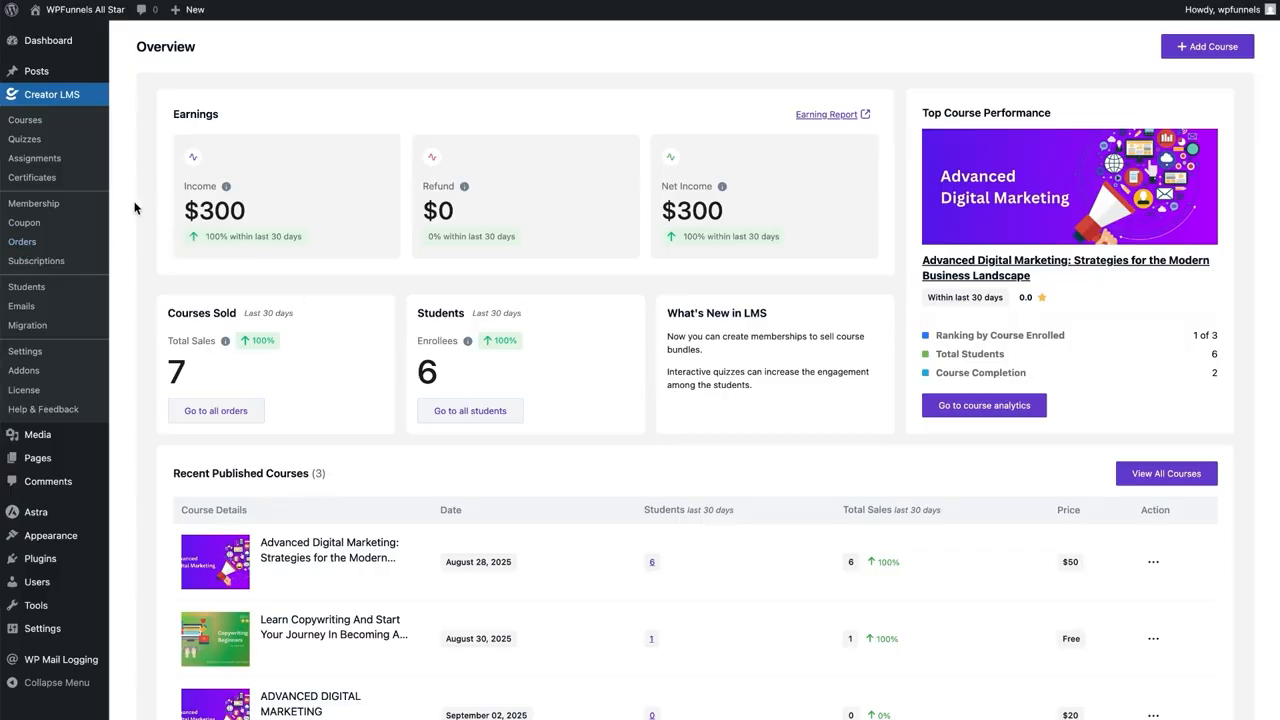
# Preview the Add Membership plan form and its Courses tab, closing it without creating a plan
pyautogui.click(70, 205)
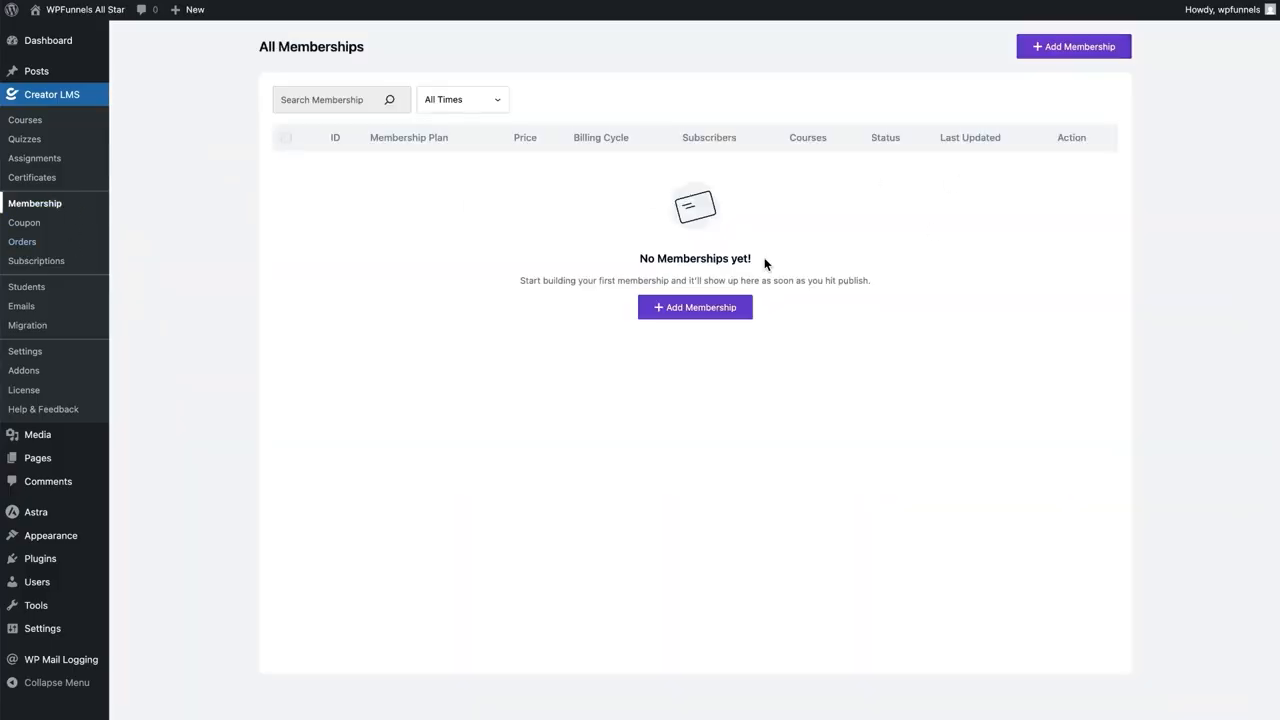
pyautogui.click(1043, 53)
pyautogui.scroll(-1, 500, 225)
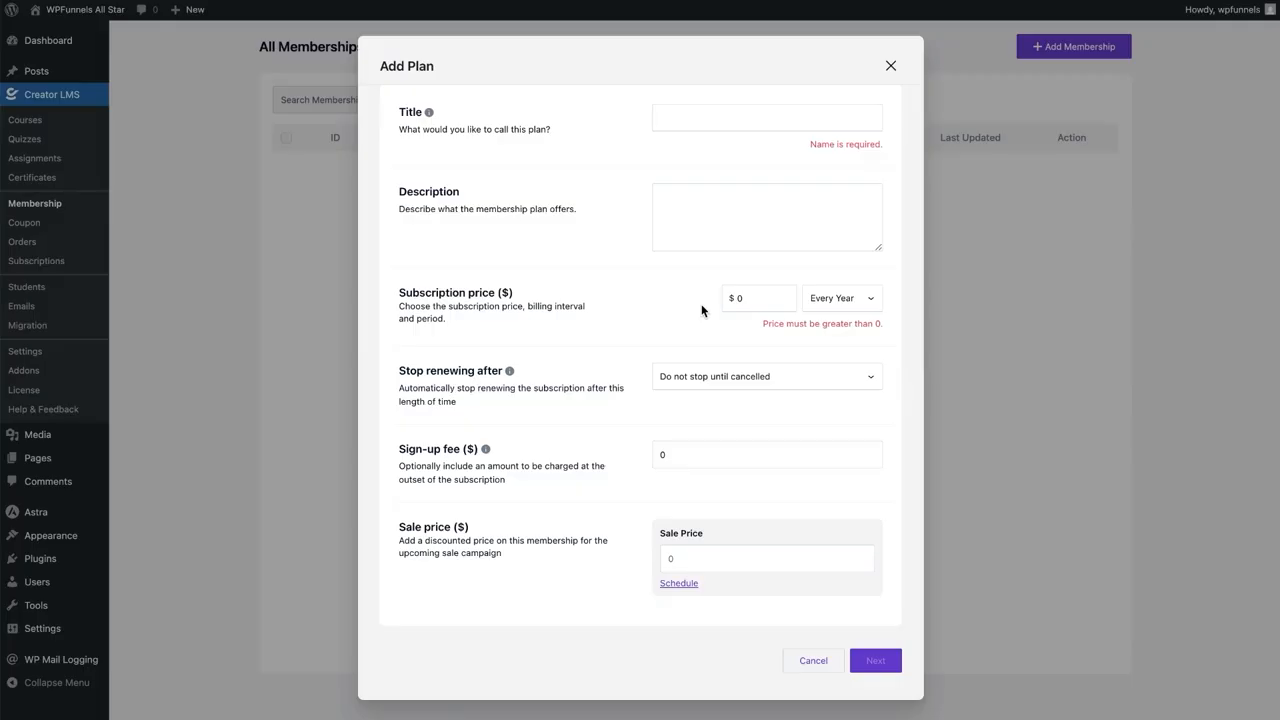
pyautogui.scroll(1, 701, 311)
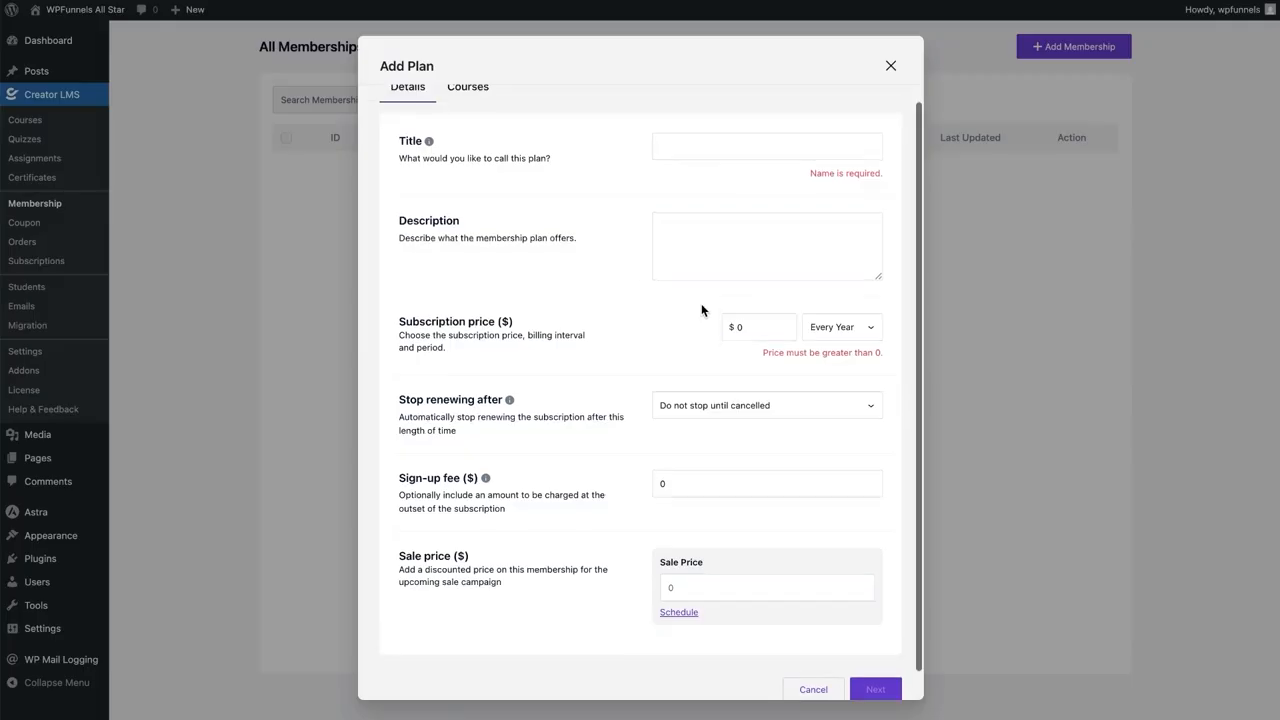
pyautogui.click(487, 108)
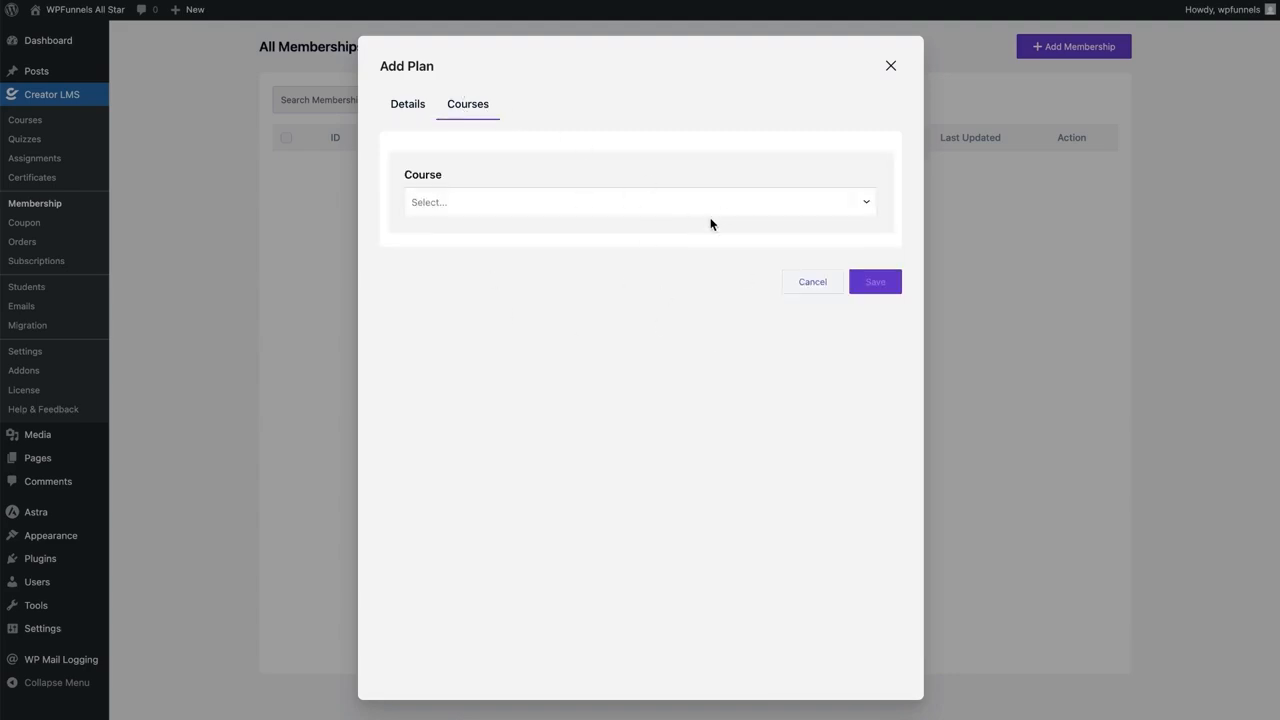
pyautogui.click(891, 67)
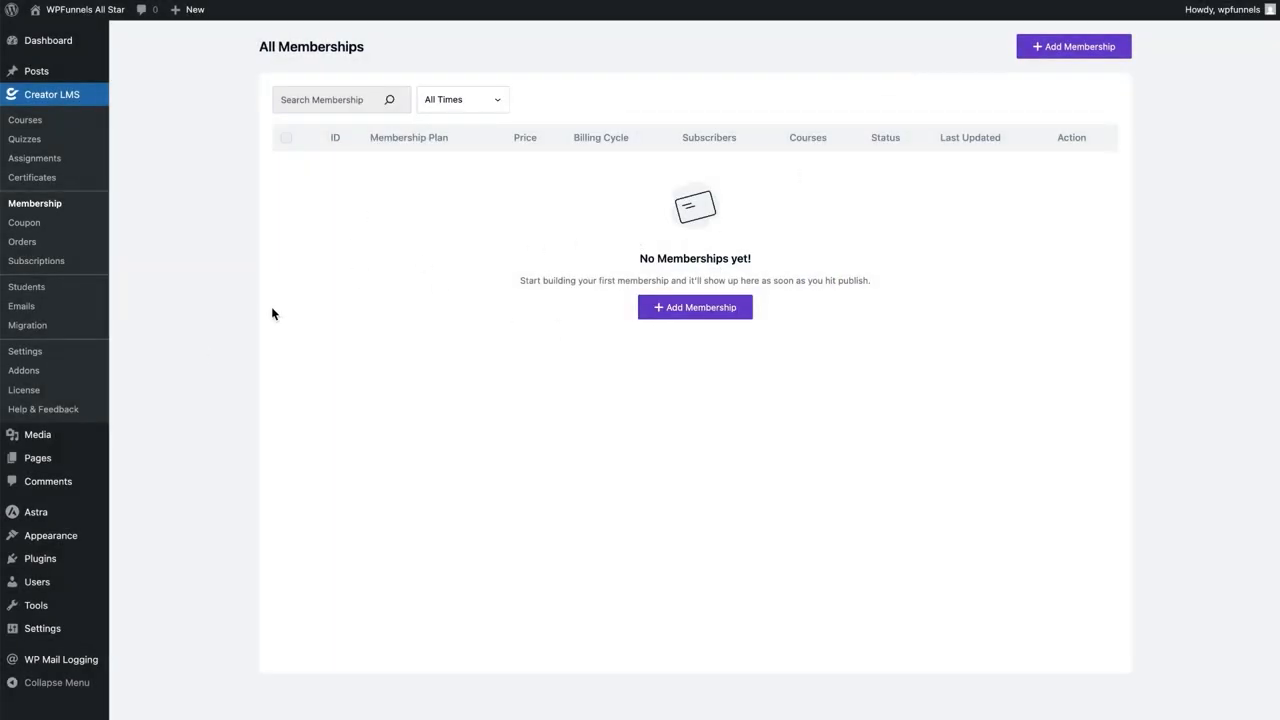
# Switch on the Gamification addon in the addons list and open its settings
pyautogui.click(62, 266)
pyautogui.click(46, 376)
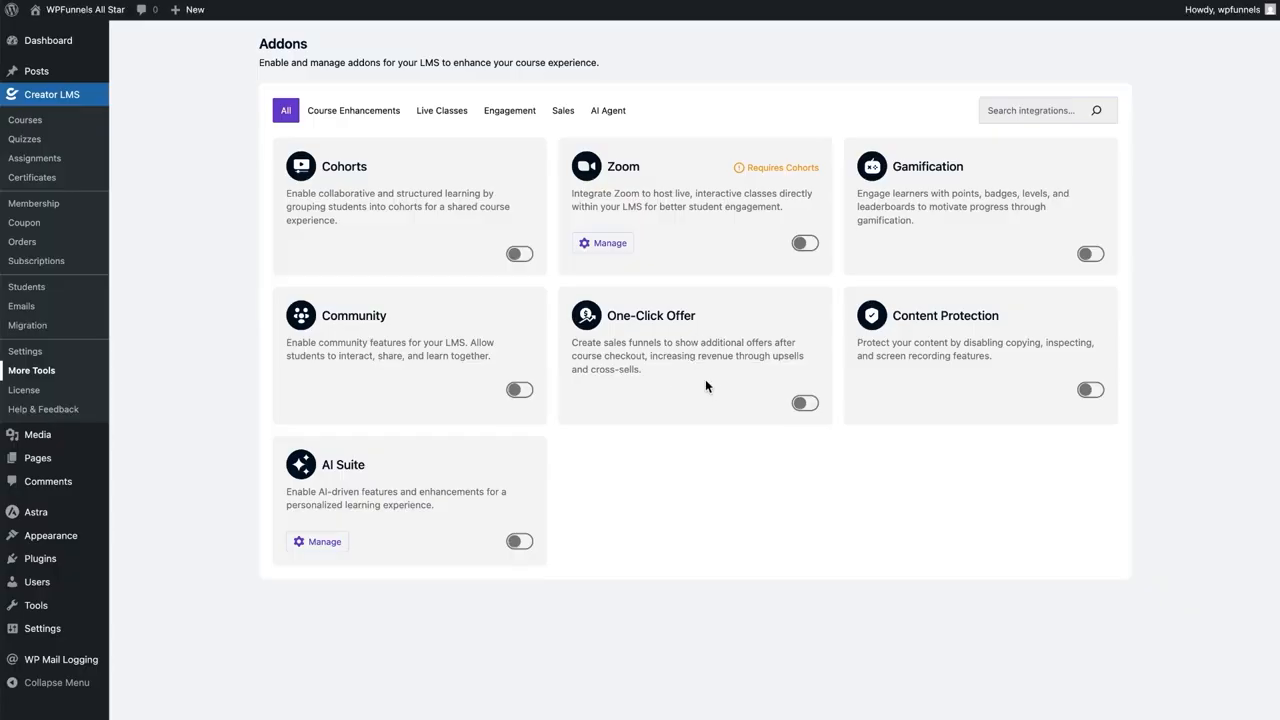
pyautogui.click(1090, 254)
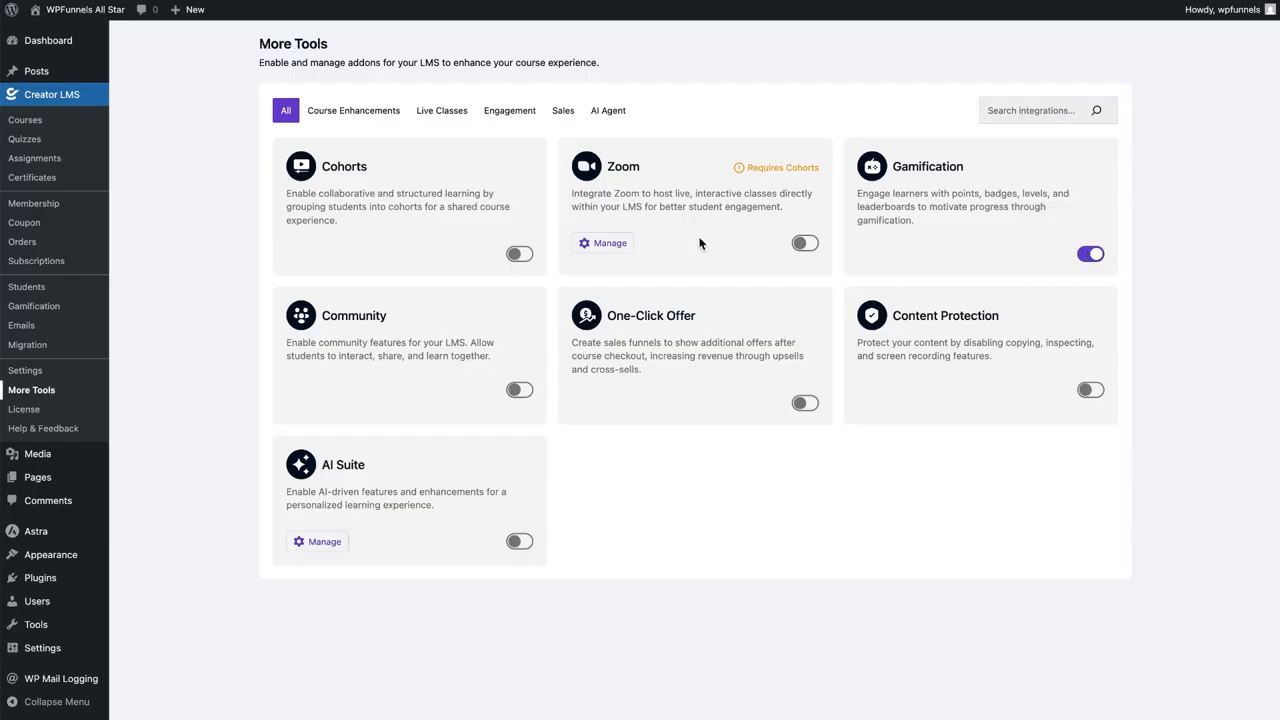
pyautogui.click(56, 314)
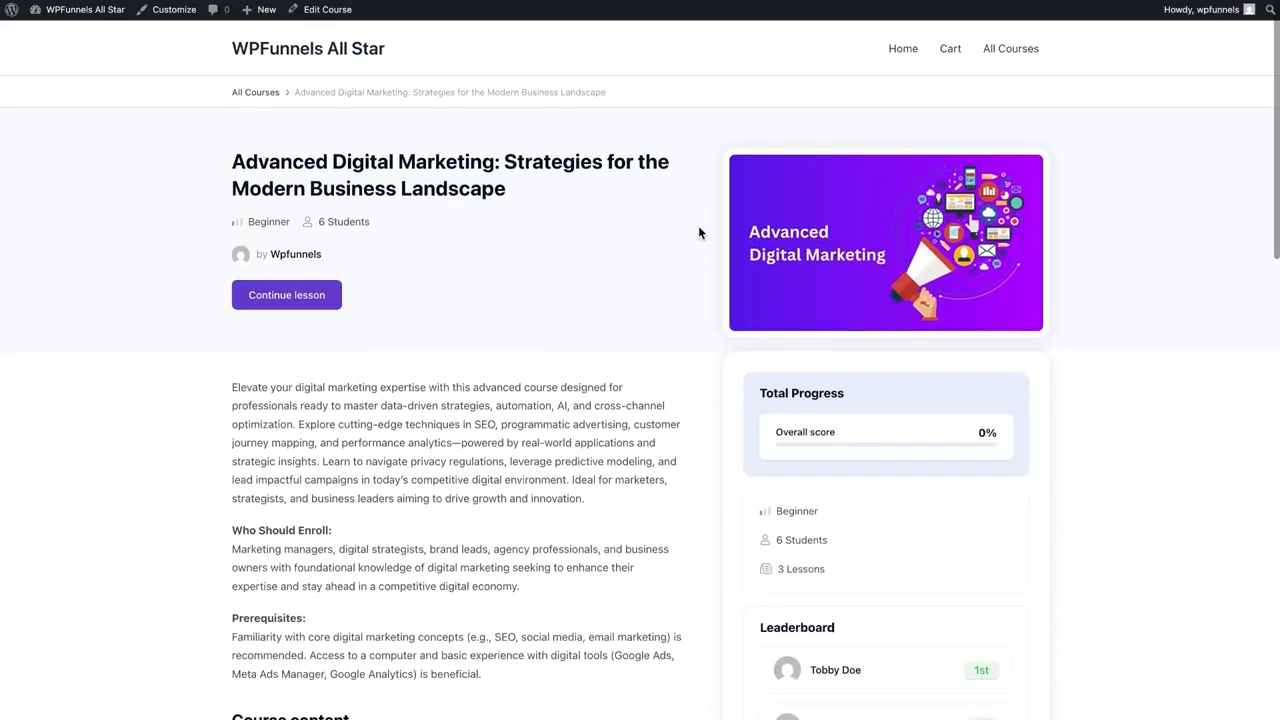
# Scroll down the Advanced Digital Marketing course page to see its leaderboard
pyautogui.scroll(-3, 698, 233)
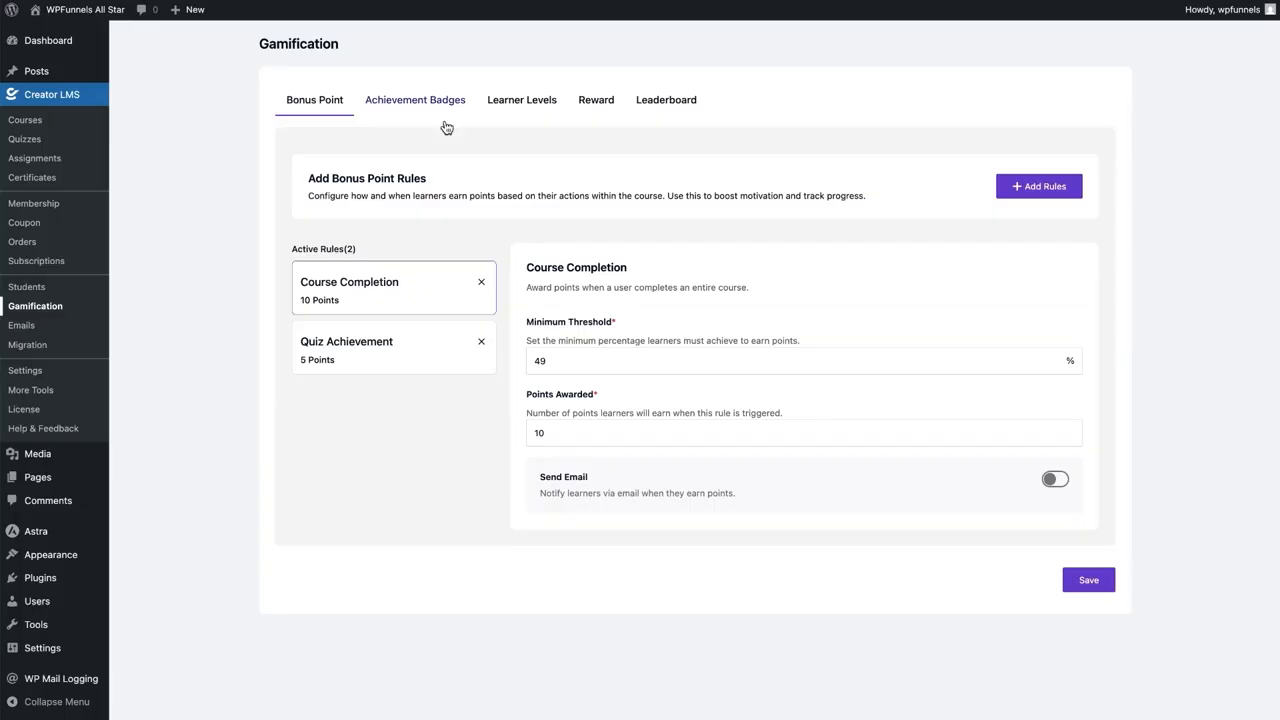
# Look through the Achievement Badges, Learner Levels, Reward and Leaderboard tabs, then return to Addons
pyautogui.click(425, 104)
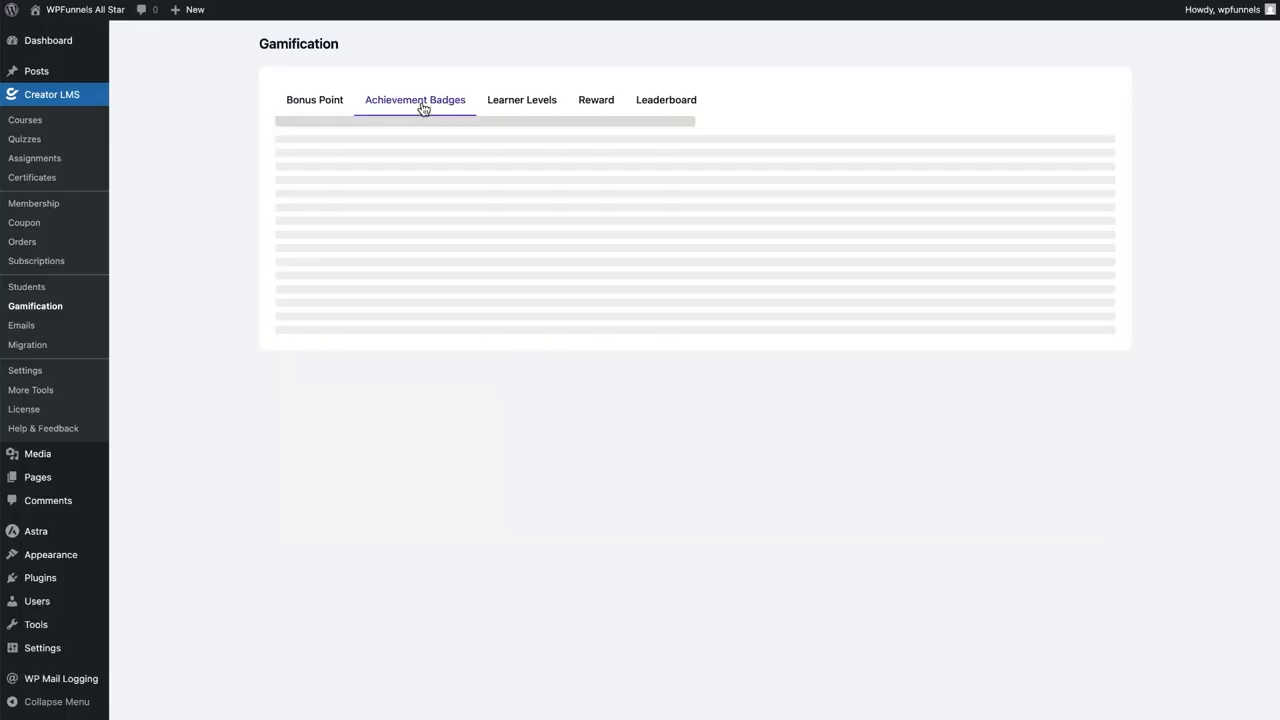
pyautogui.click(521, 108)
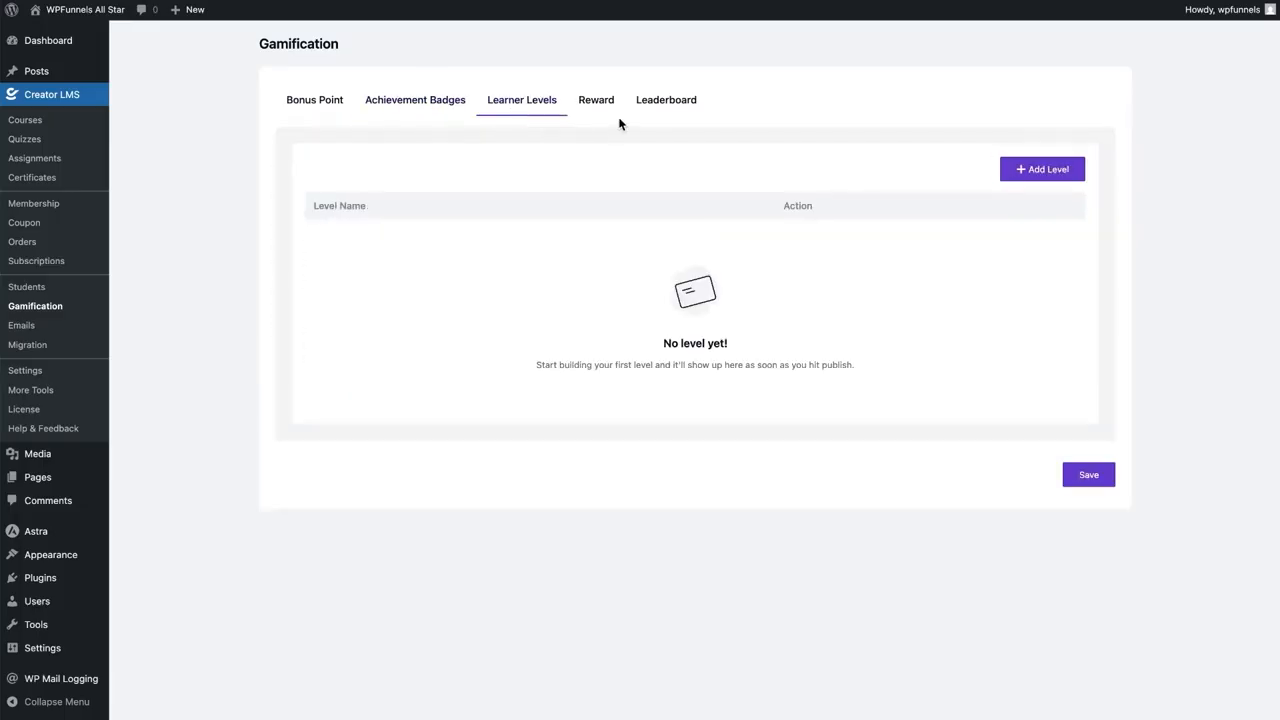
pyautogui.click(597, 103)
pyautogui.click(662, 104)
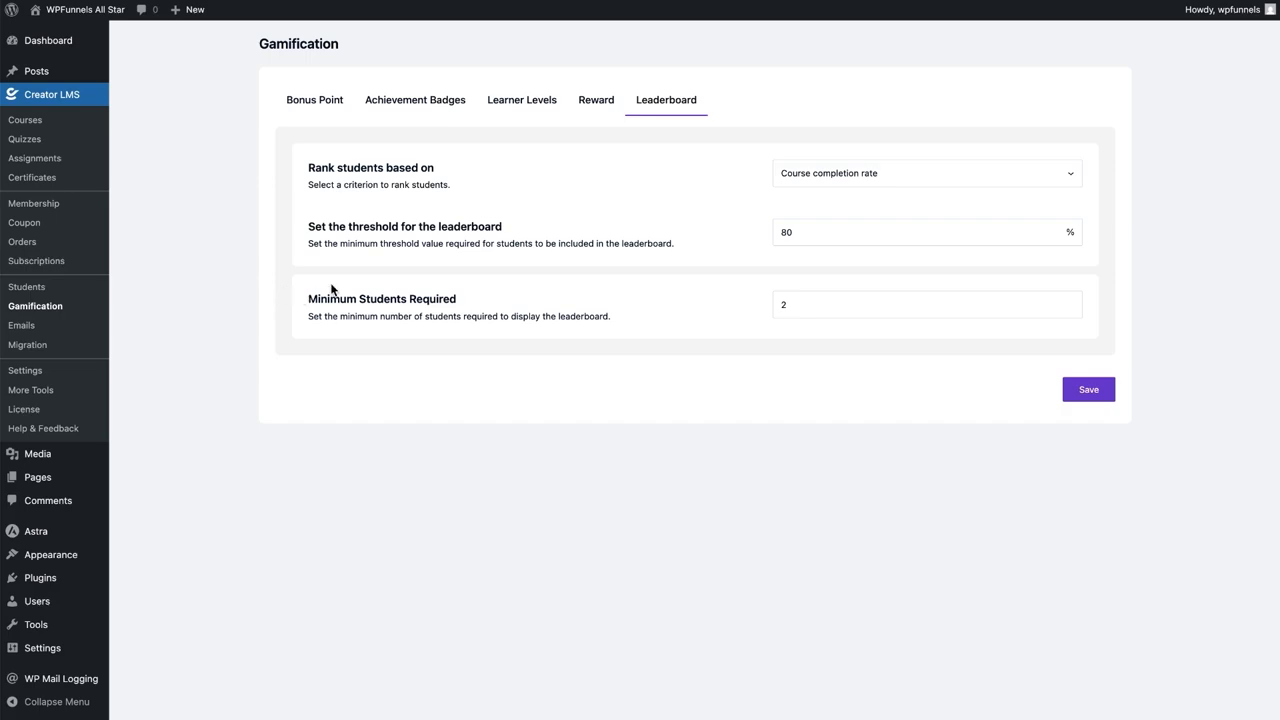
pyautogui.click(45, 391)
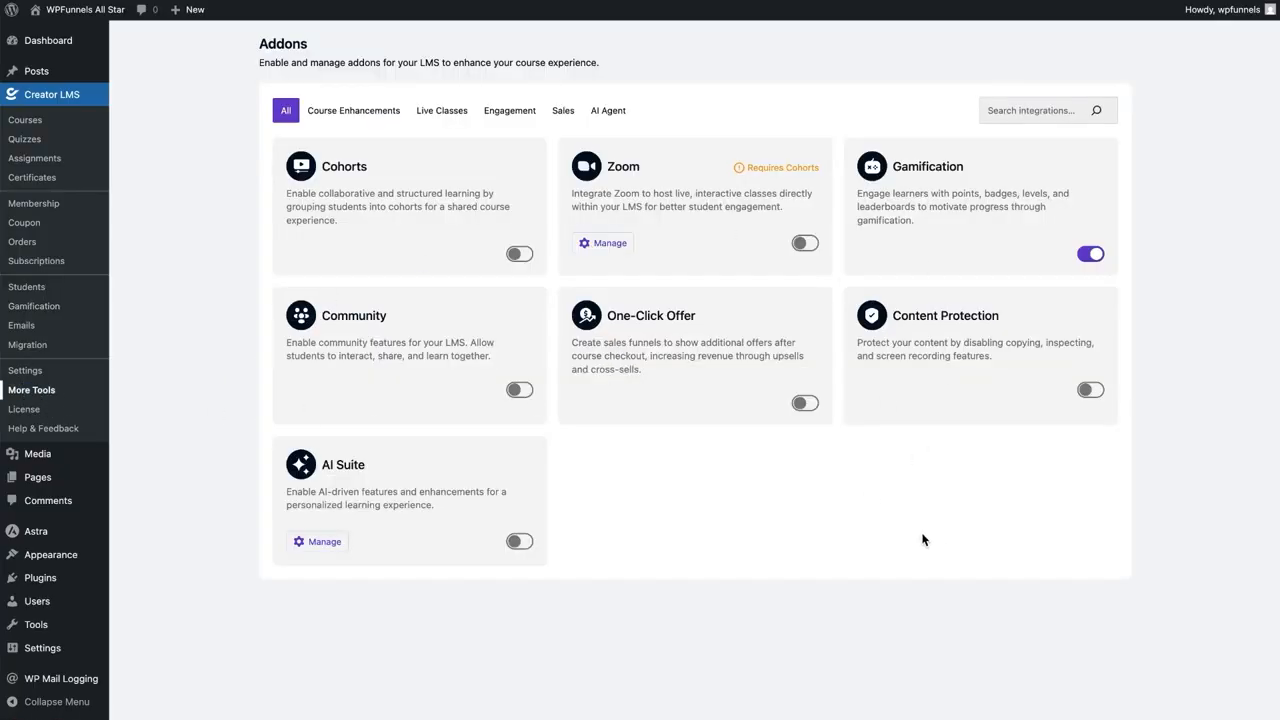
# Turn on the AI Suite addon, then add a new course via 'Generate Outline with AI'
pyautogui.click(519, 549)
pyautogui.click(24, 122)
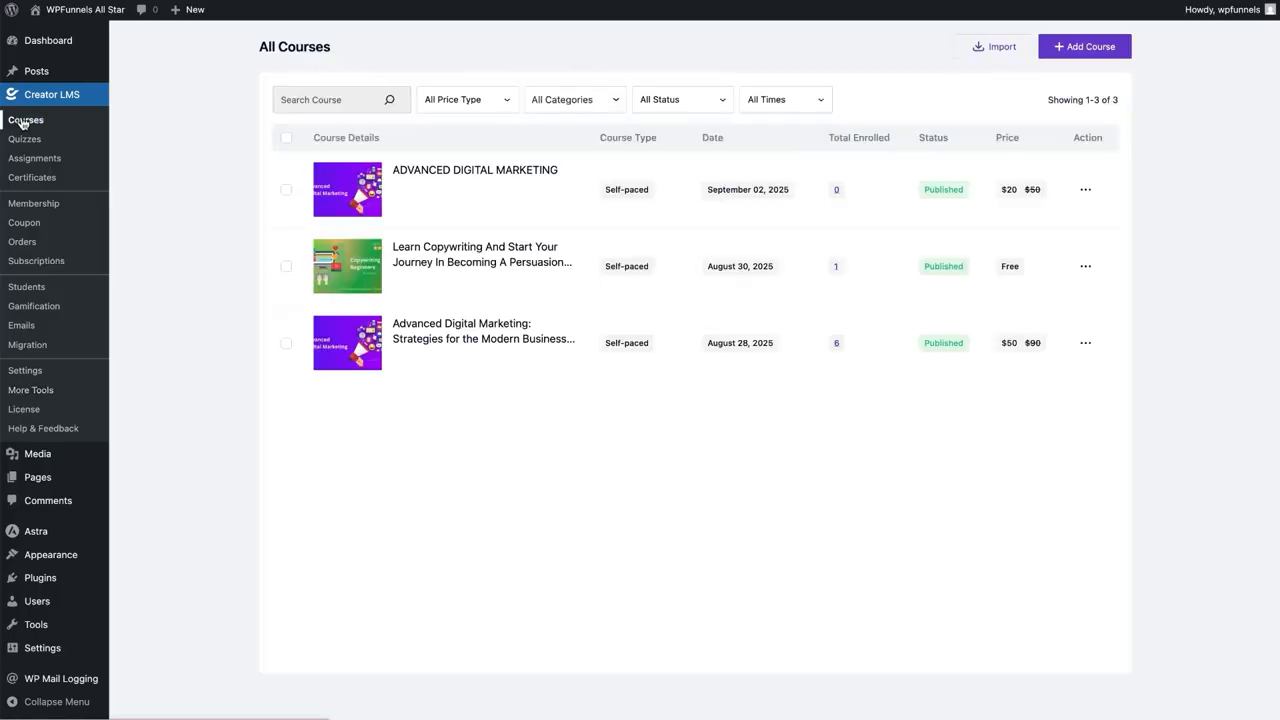
pyautogui.click(1063, 50)
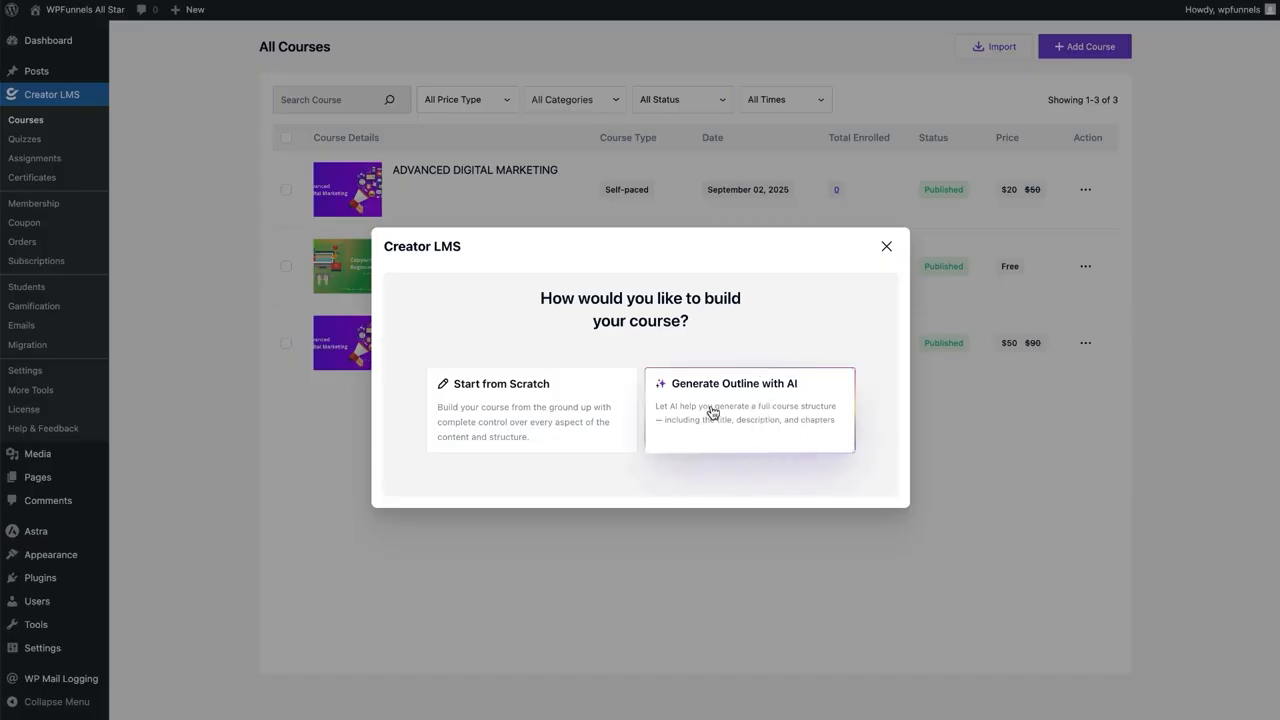
pyautogui.click(768, 404)
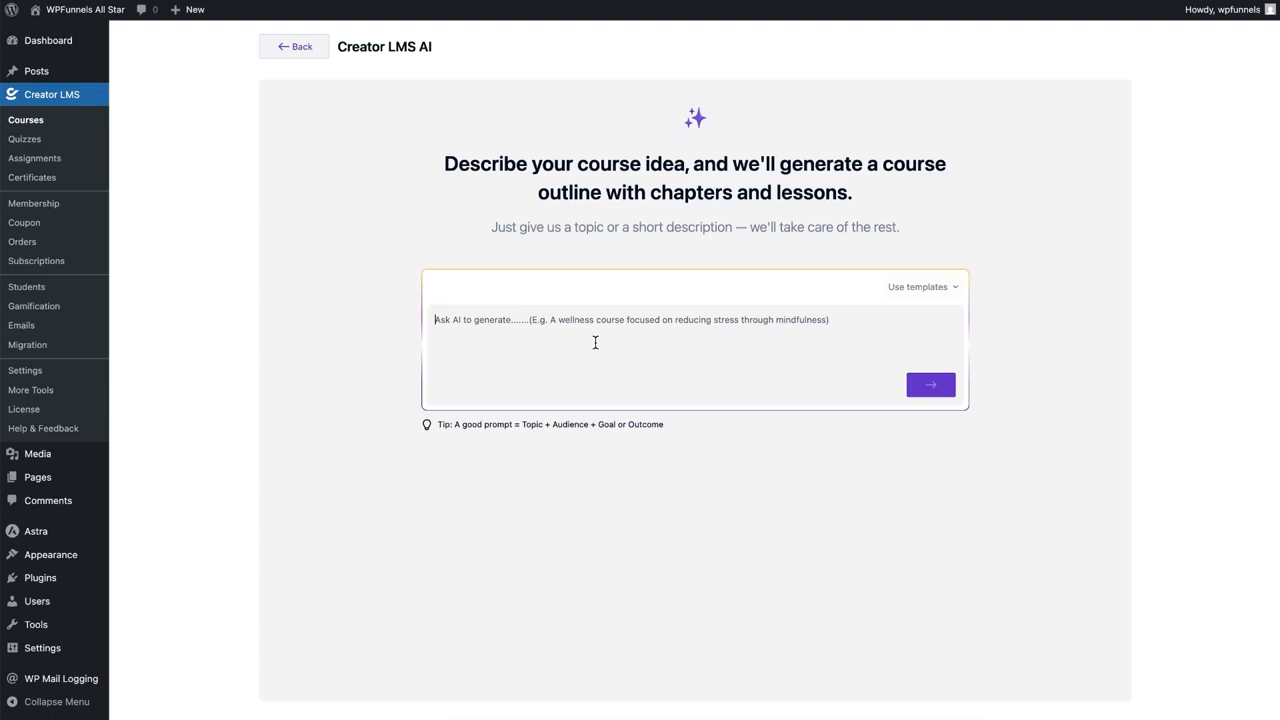
# Submit the prompt 'I want to create a complete course for Digital Marketing Help me with an outline.'
pyautogui.write('I want t')
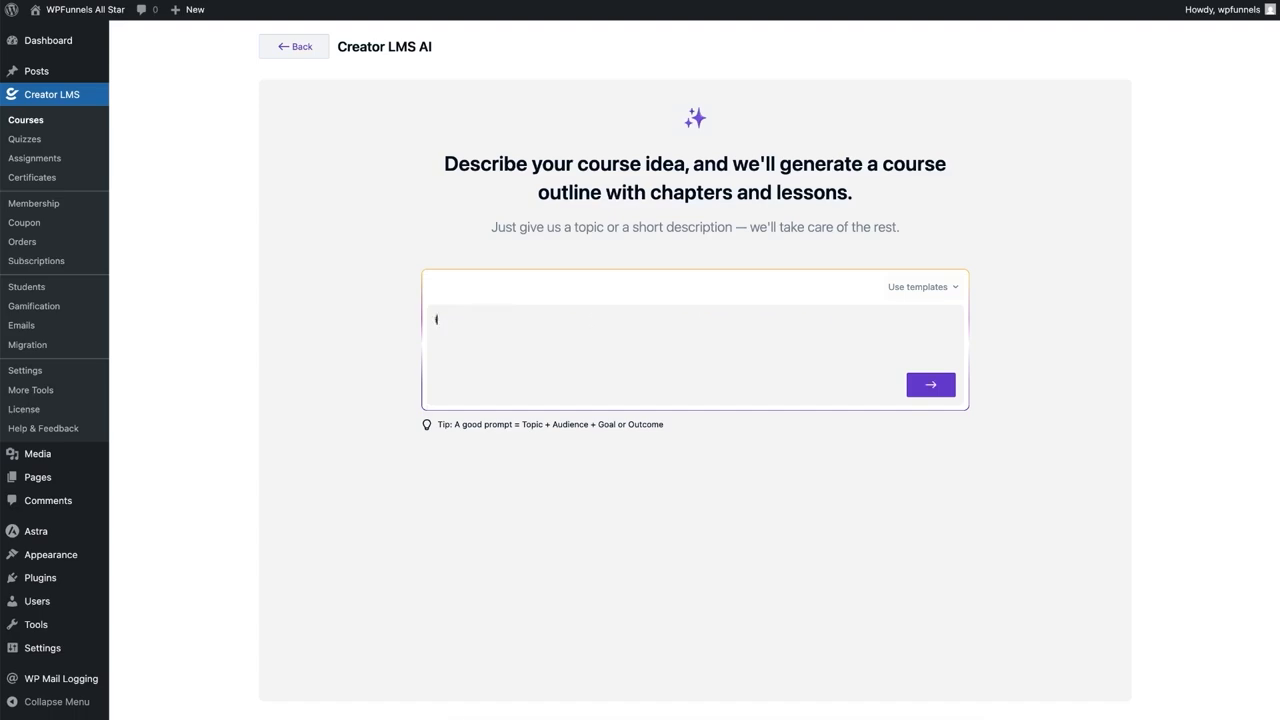
pyautogui.write('o create a complete course for Digital ')
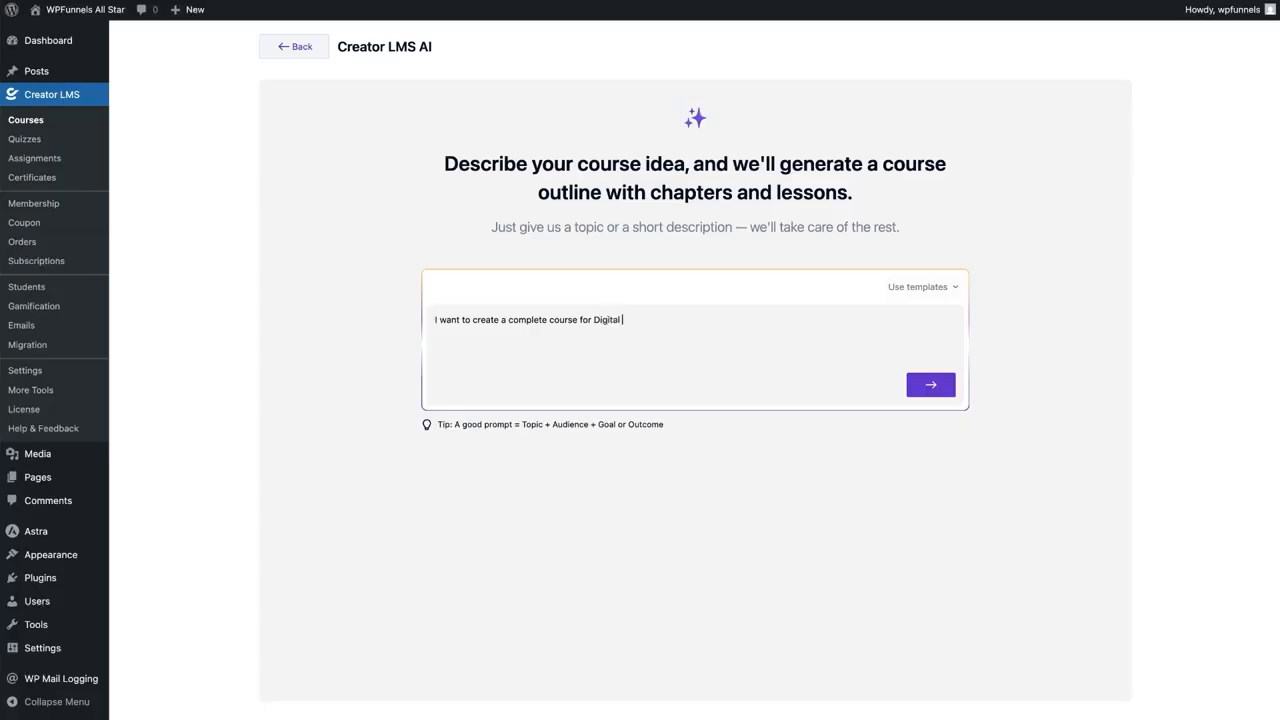
pyautogui.write('Marketing Help me with an outline.')
pyautogui.click(935, 386)
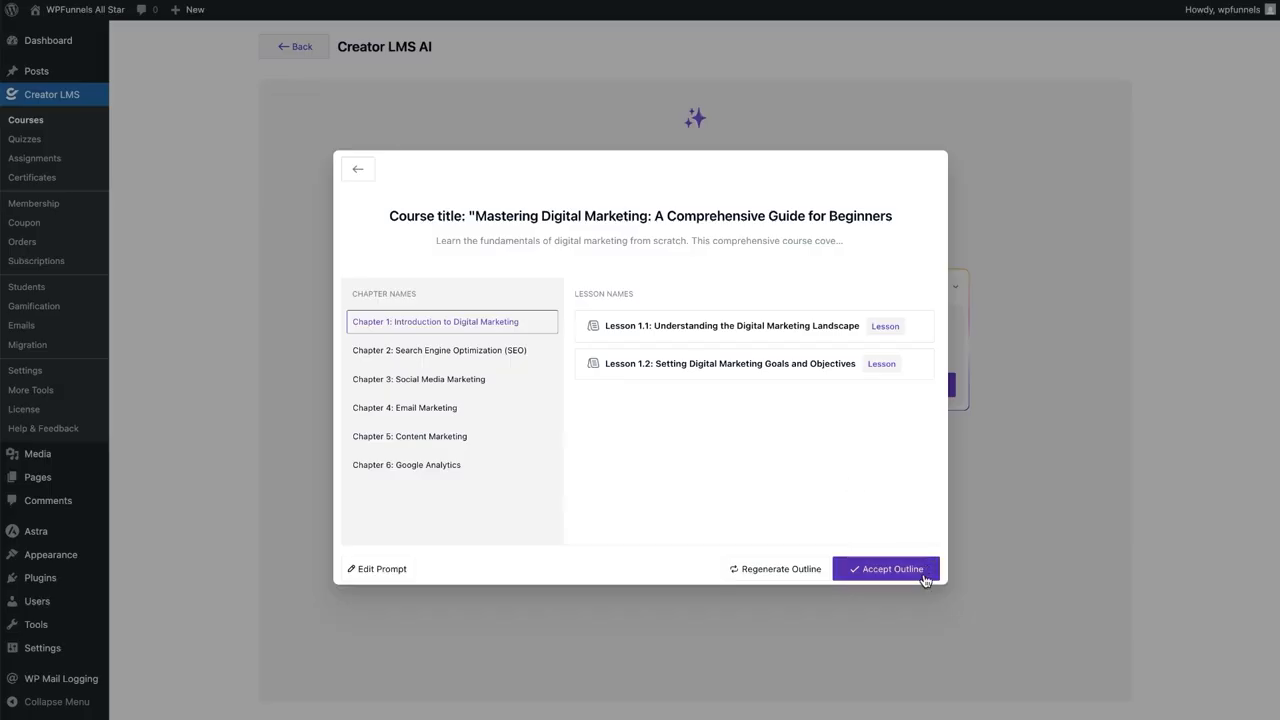
# Accept the AI-generated outline and briefly open Lesson 1.1 in the editor
pyautogui.click(893, 569)
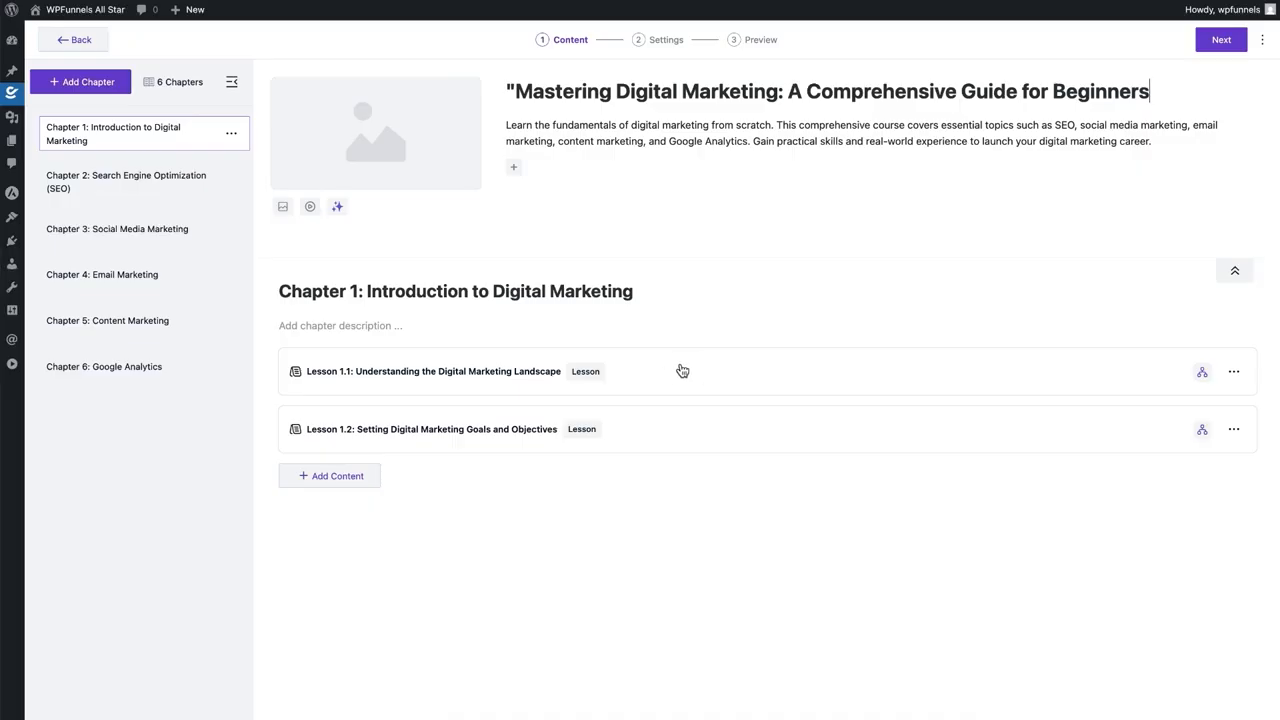
pyautogui.click(477, 384)
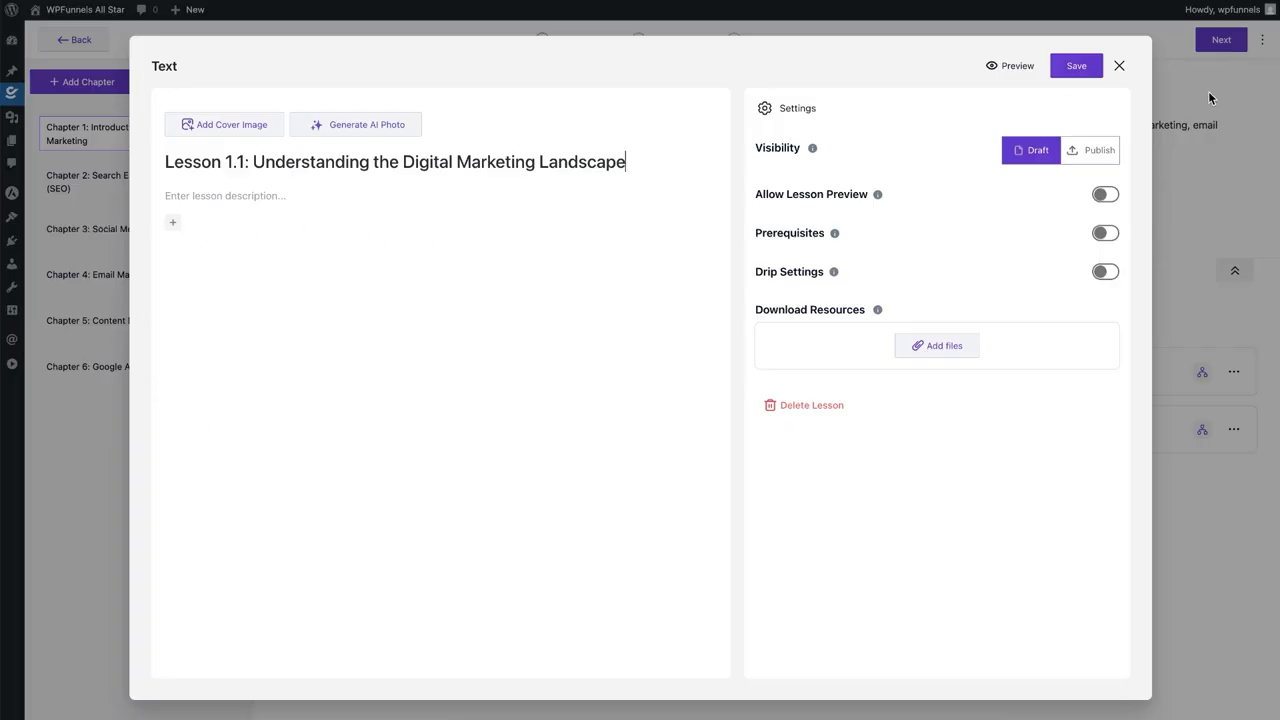
pyautogui.click(1120, 67)
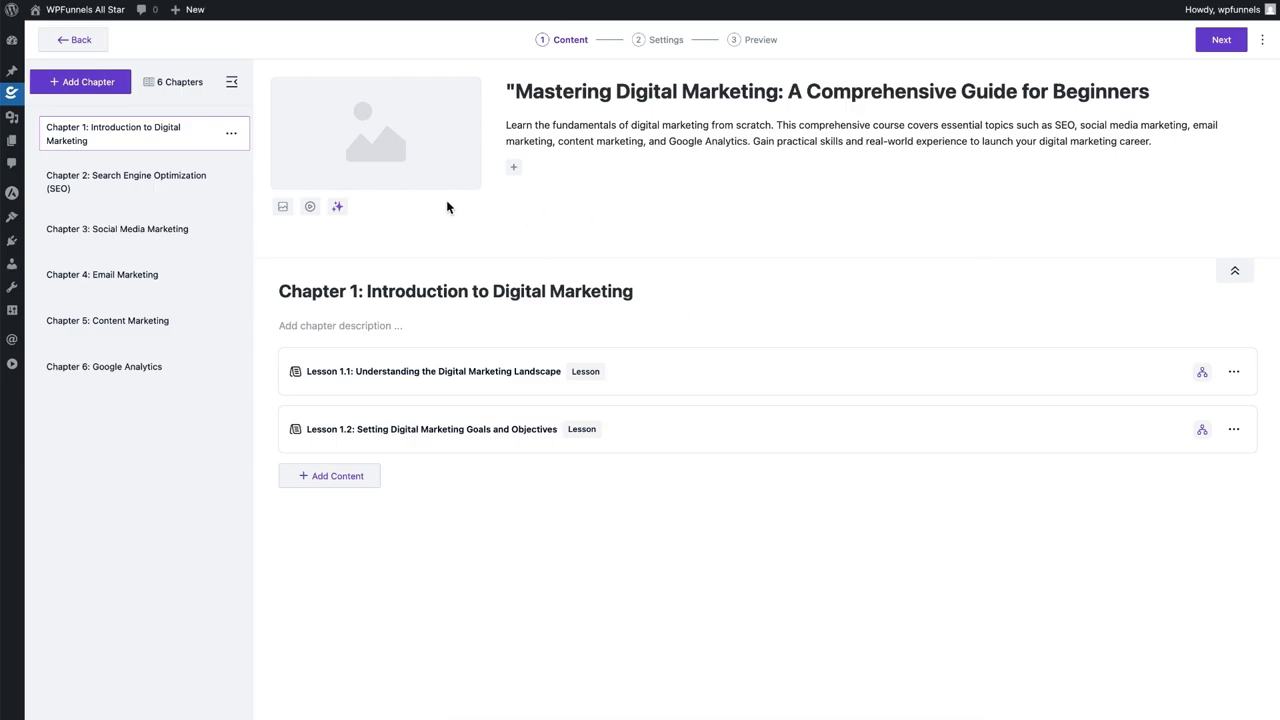
# Reopen Lesson 1.1, type '/' in its description to browse available blocks, then close it
pyautogui.click(511, 372)
pyautogui.click(174, 226)
pyautogui.write('/')
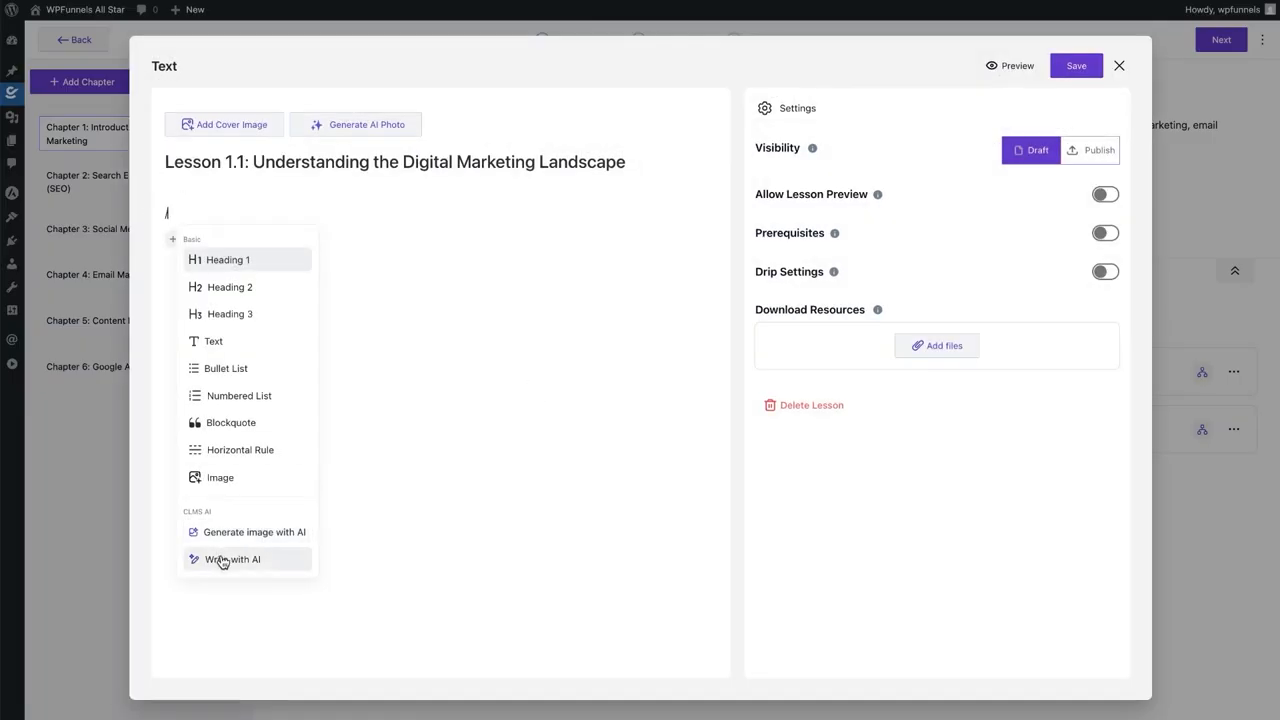
pyautogui.click(831, 529)
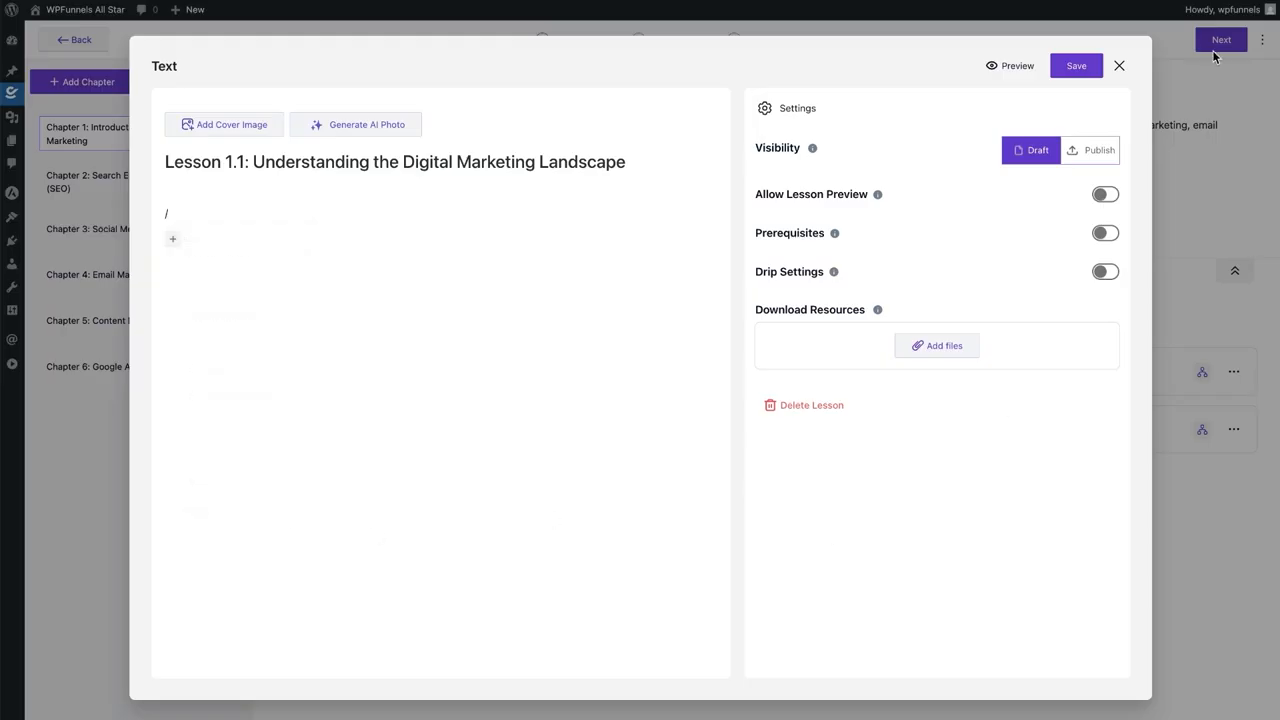
pyautogui.click(1119, 65)
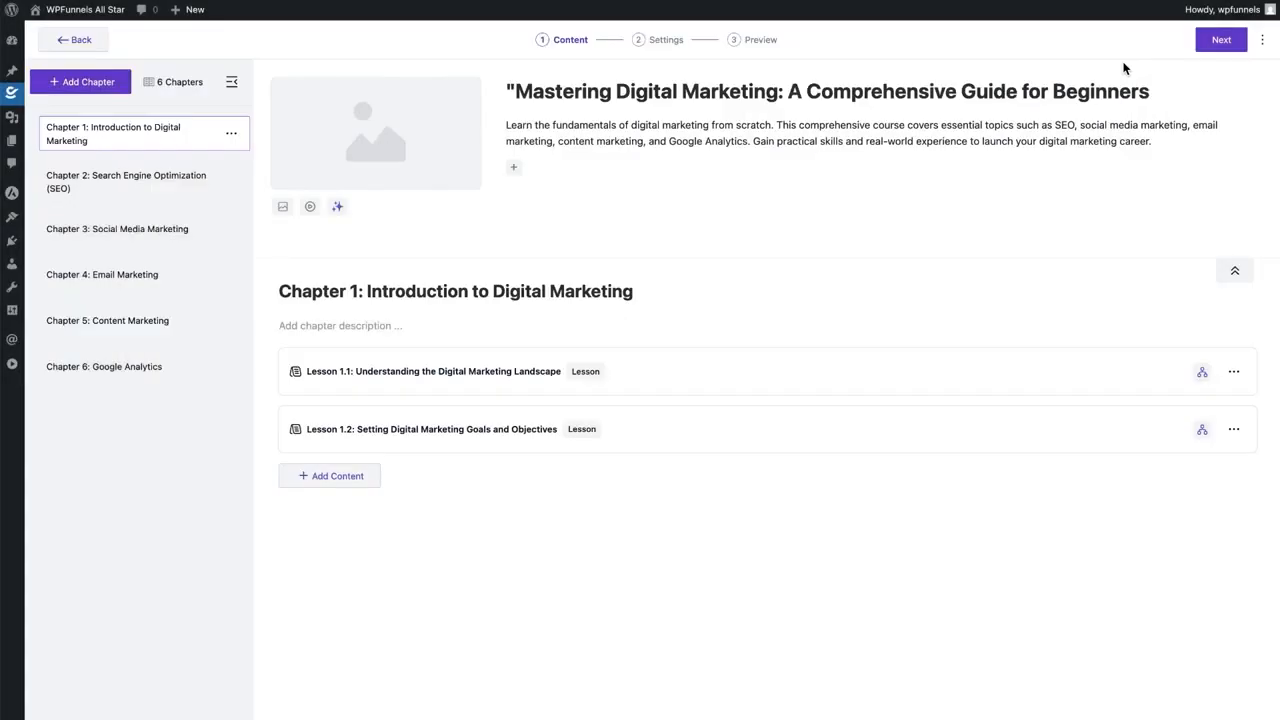